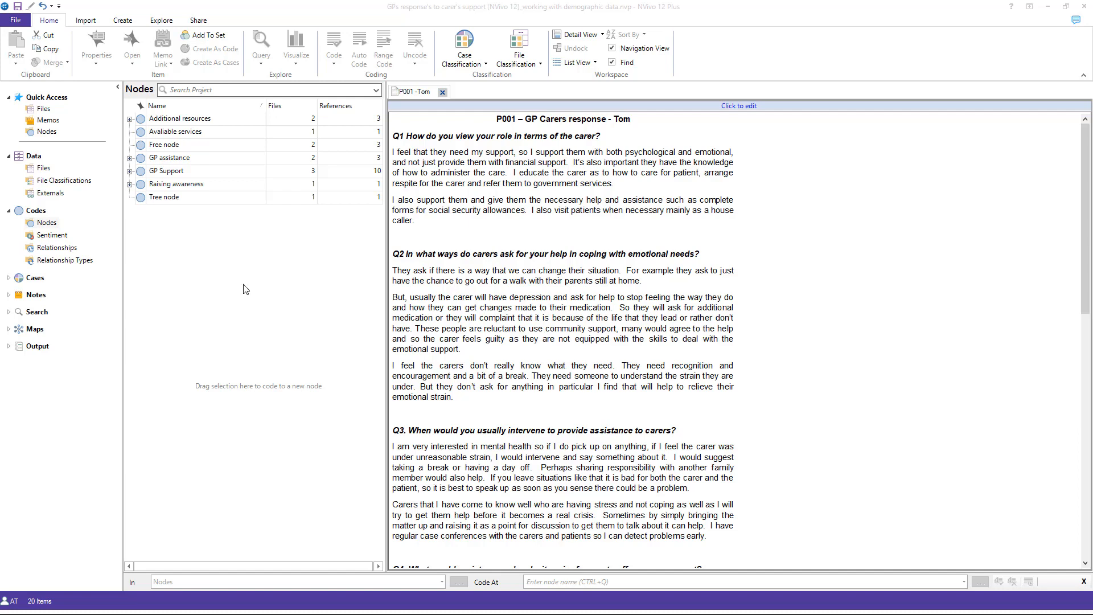
Step: Add the predefined Person classification to the project's case classifications
left_click(9, 278)
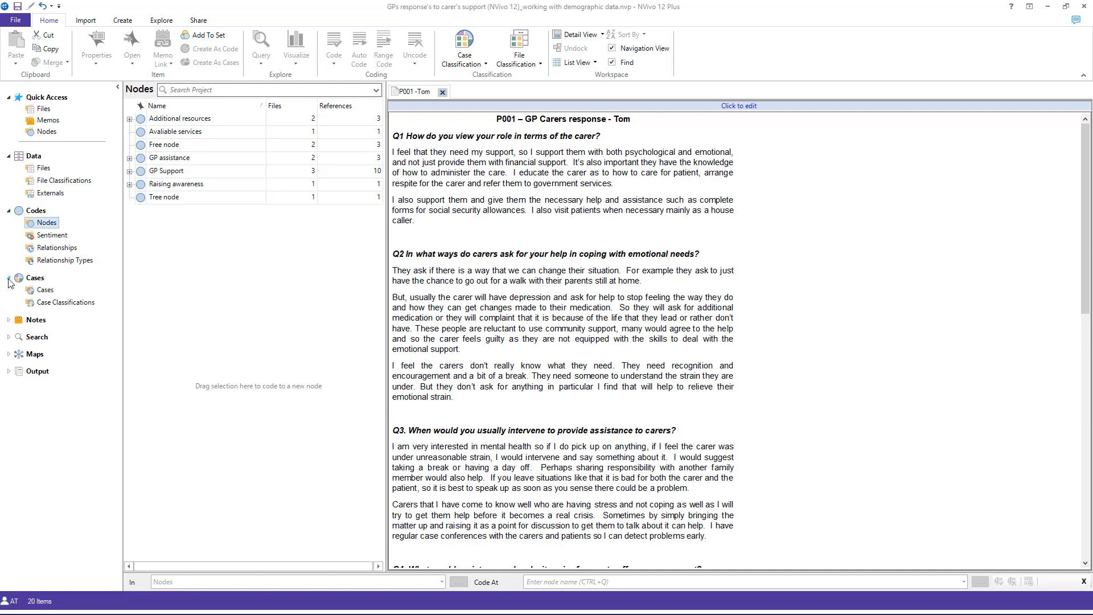
left_click(71, 305)
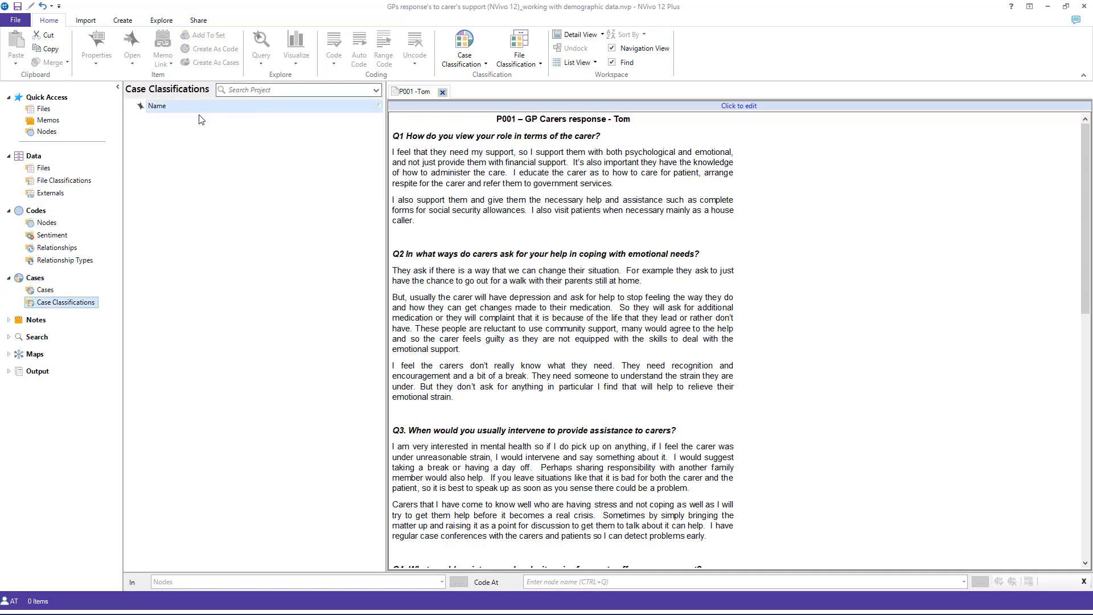
right_click(164, 137)
left_click(211, 145)
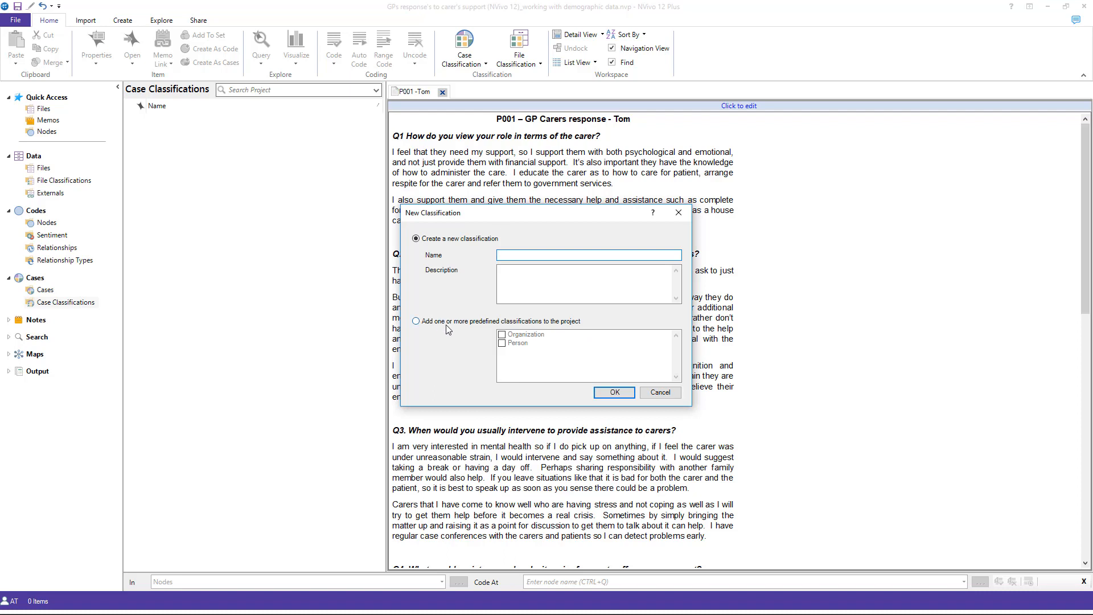
left_click(416, 322)
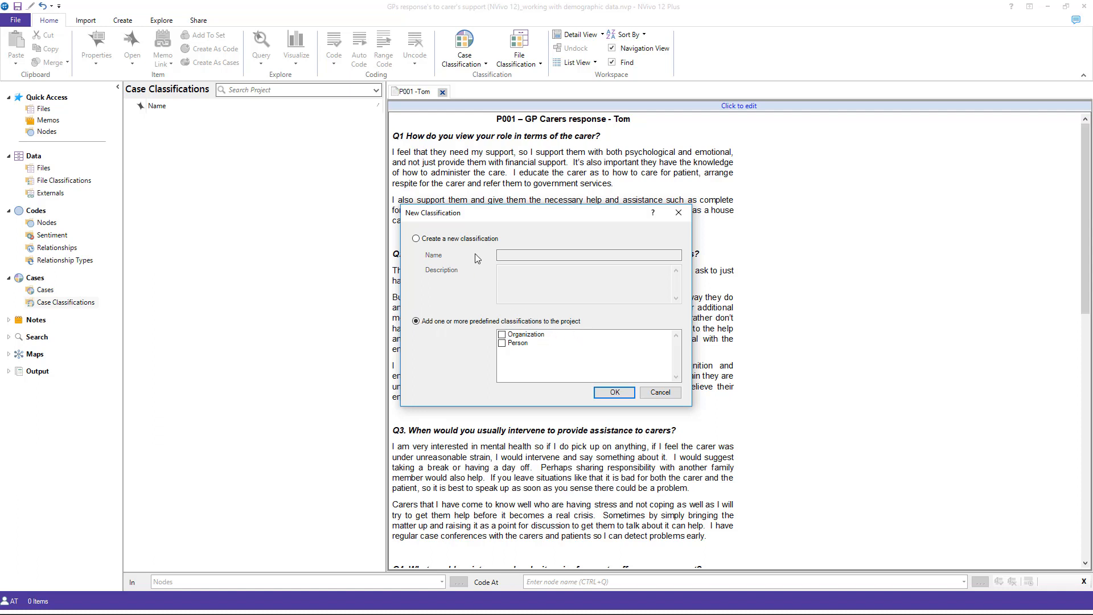
left_click(502, 344)
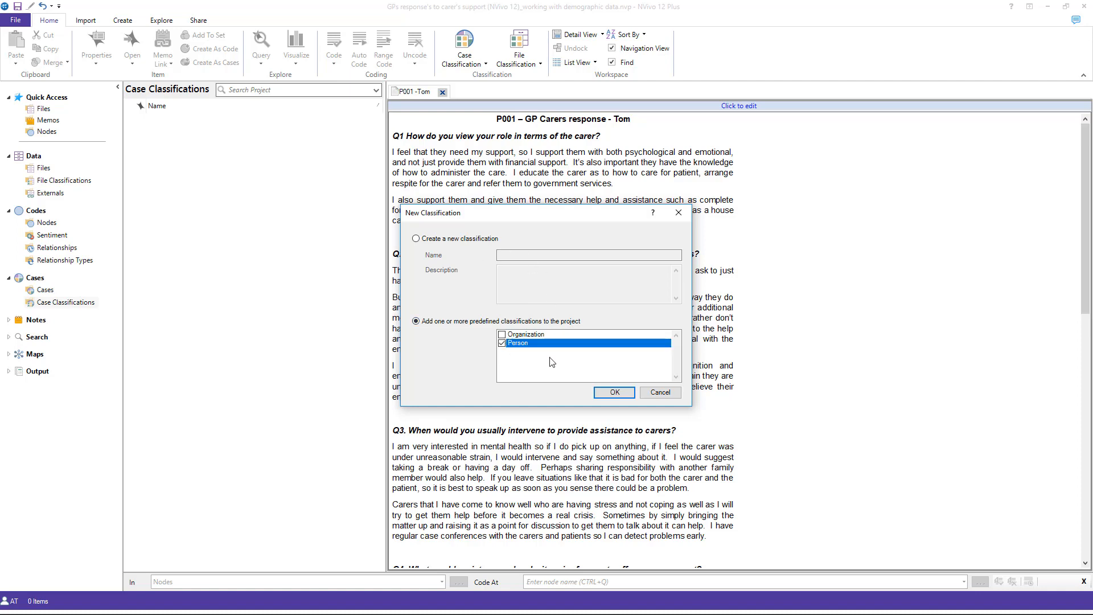
left_click(605, 393)
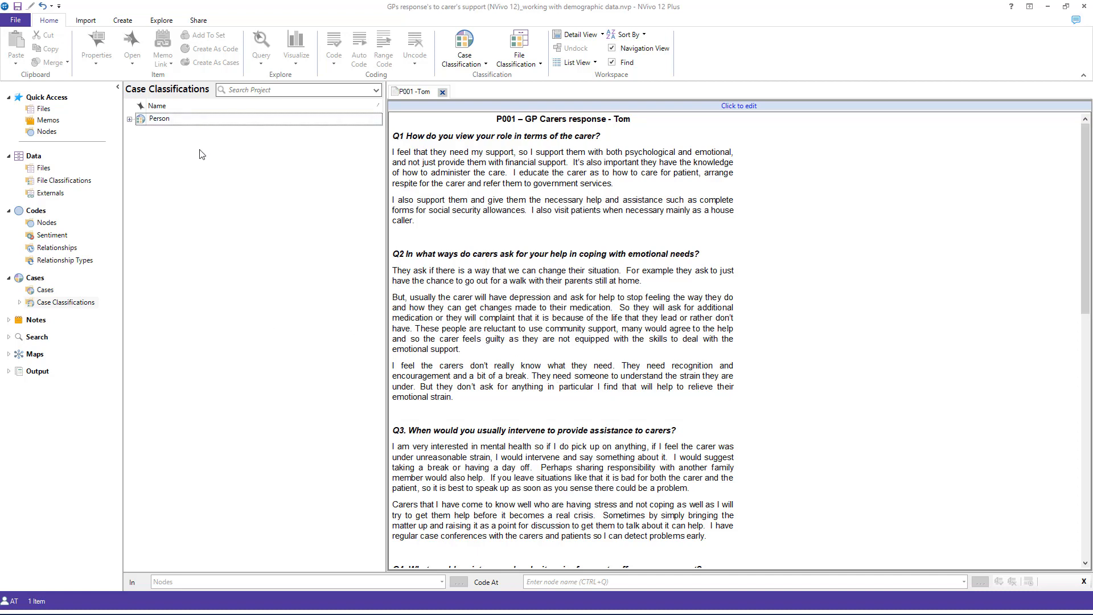
Step: Add the values female and male to the Person classification's Sex attribute and save the changes
left_click(129, 120)
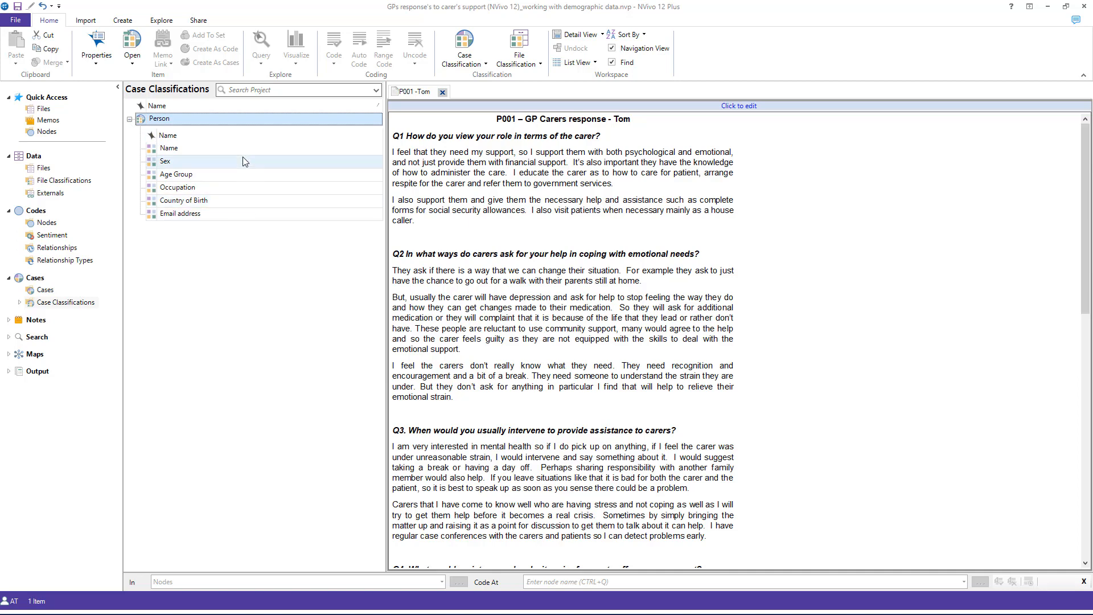
double_click(184, 163)
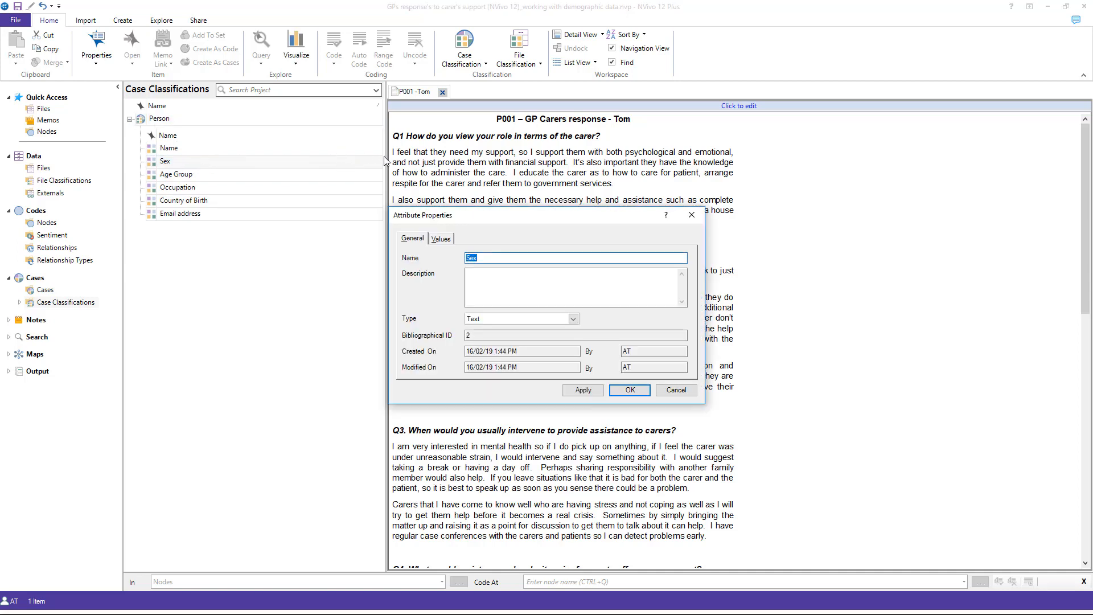
left_click(440, 239)
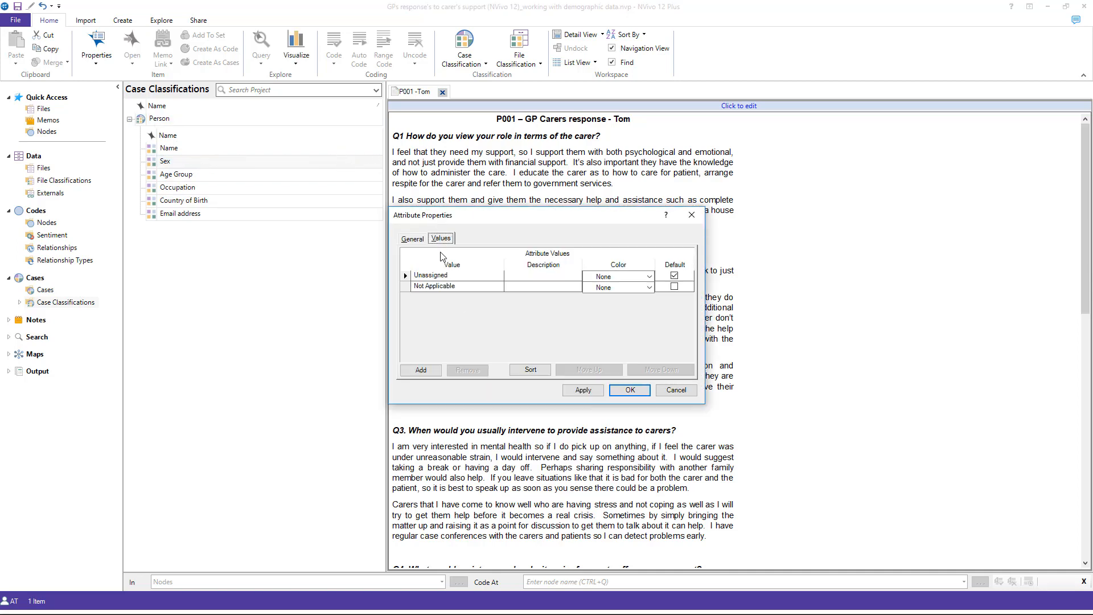
left_click(420, 370)
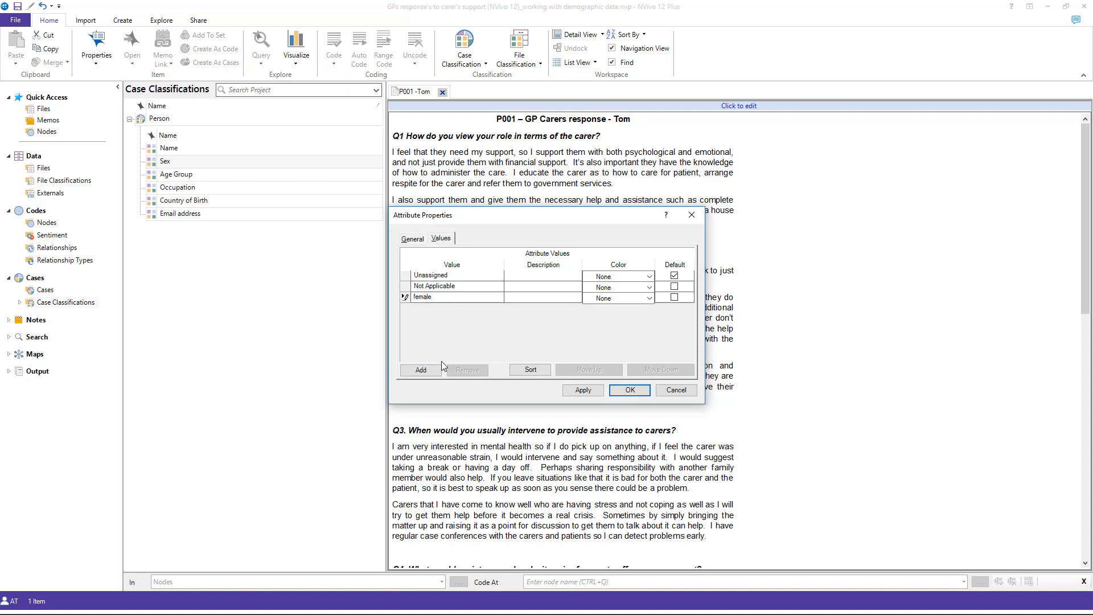
key("Return")
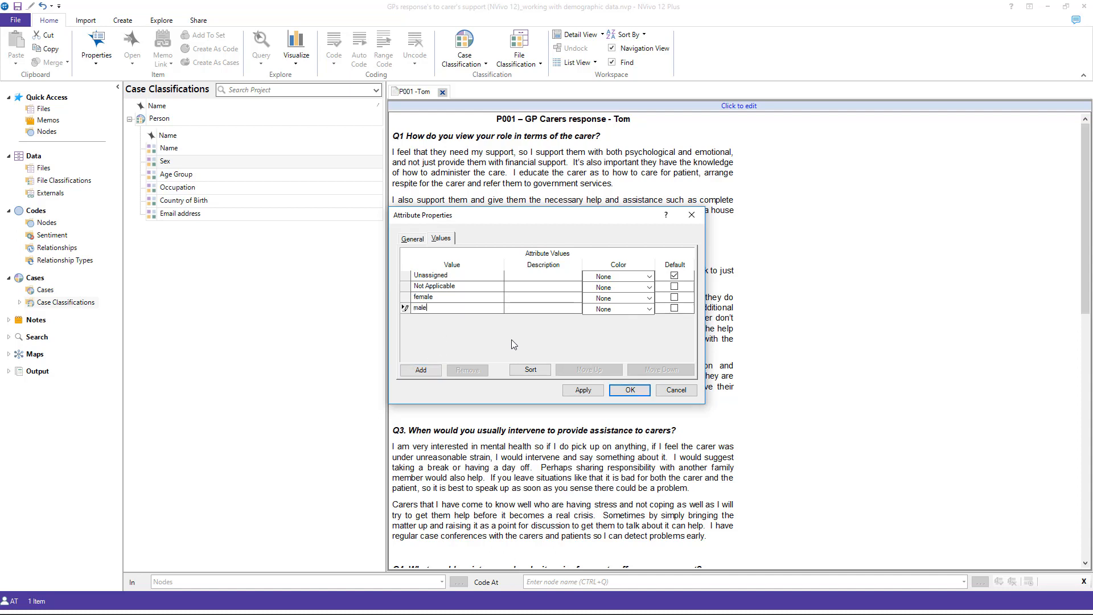
left_click(581, 390)
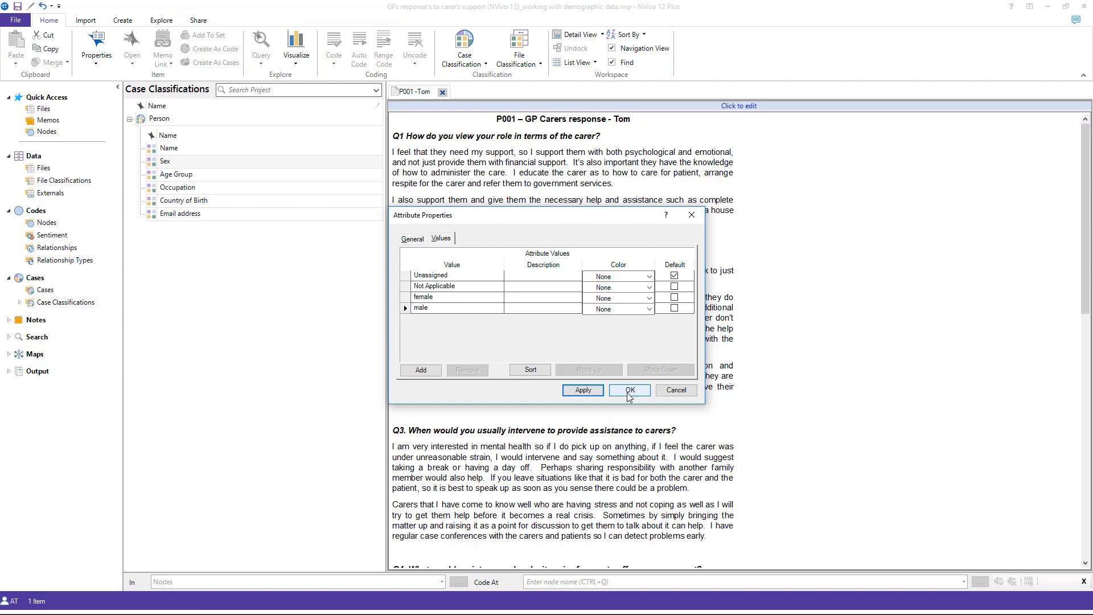
left_click(629, 390)
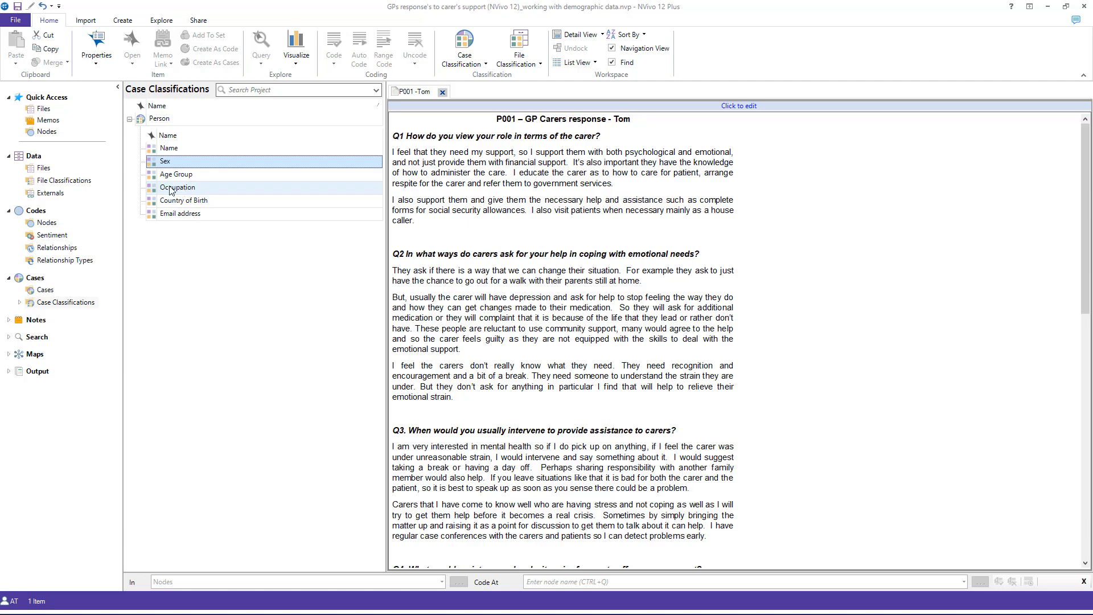
Step: Switch to Adobe Acrobat and examine each GP's occupation in the interview profiles PDF, then minimize it
key("alt+Tab")
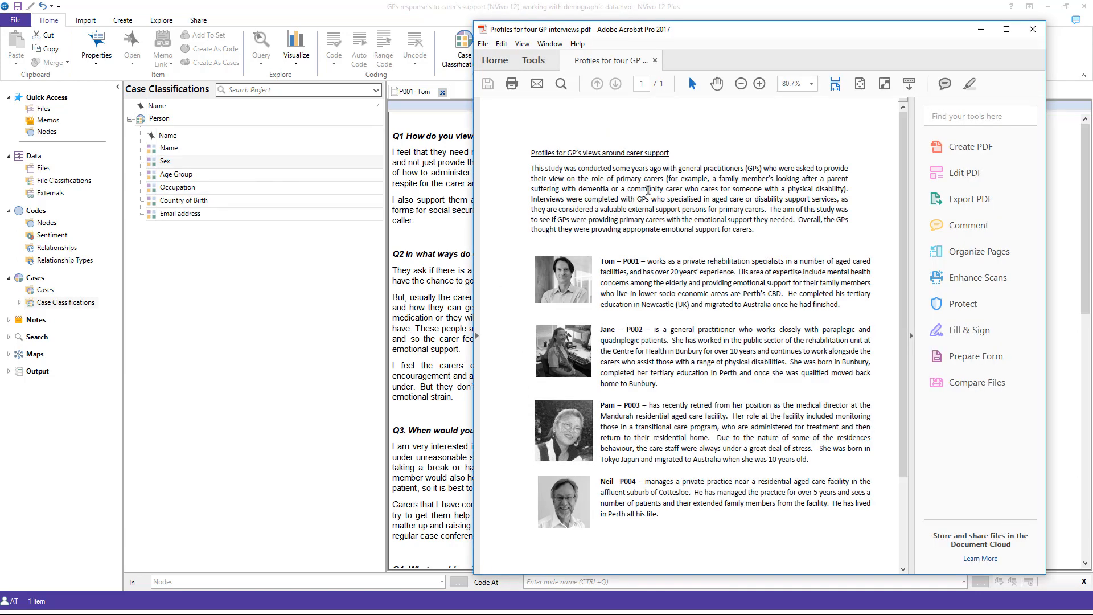
left_click_drag(711, 261, 775, 260)
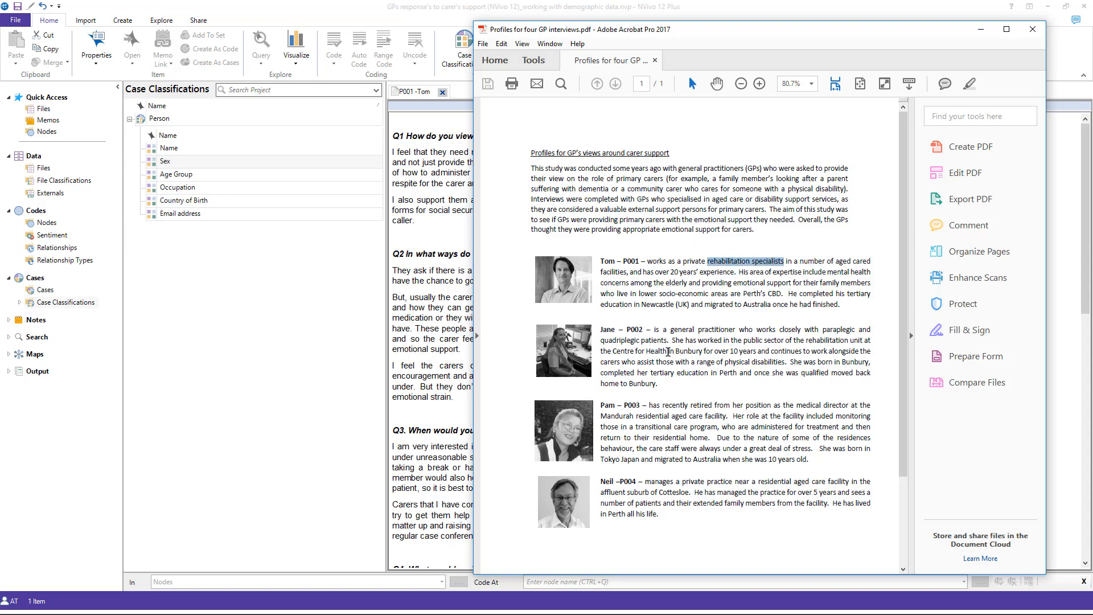
left_click_drag(806, 341, 851, 342)
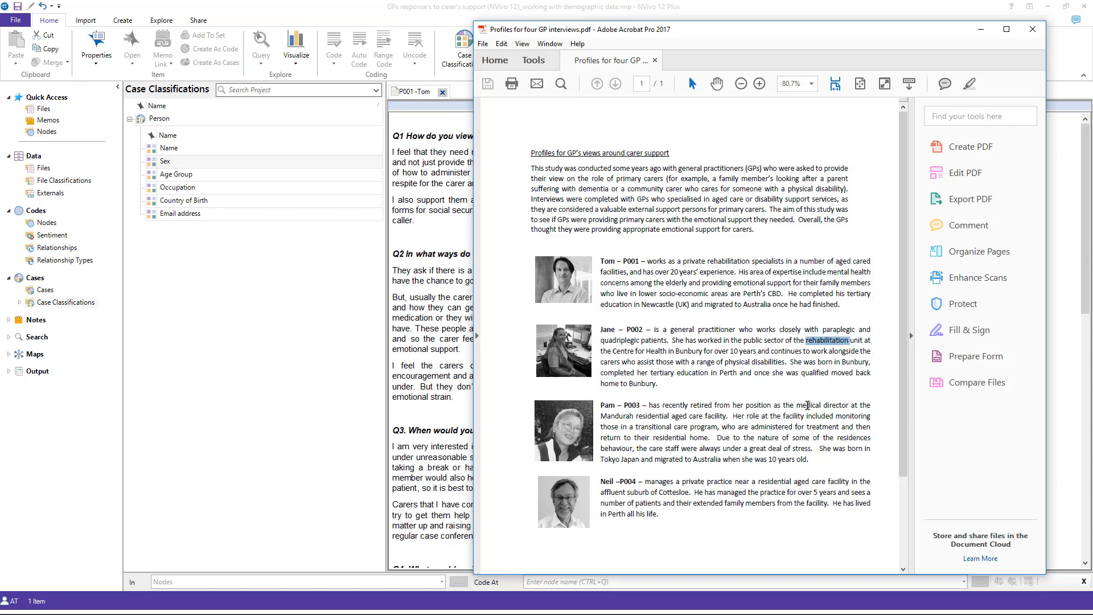
left_click_drag(797, 406, 848, 405)
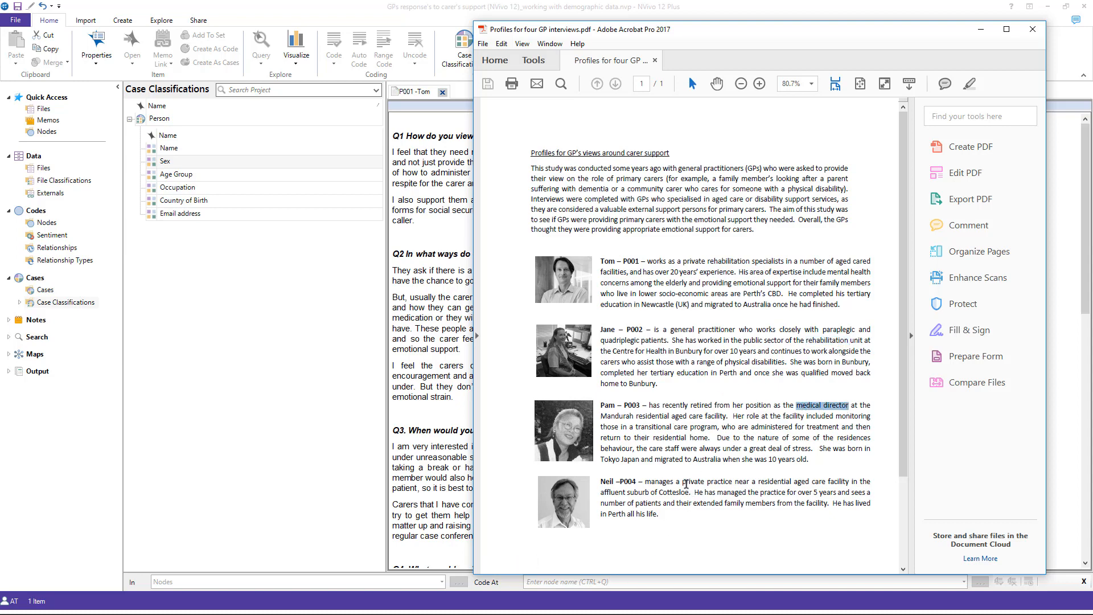
left_click_drag(682, 482, 733, 481)
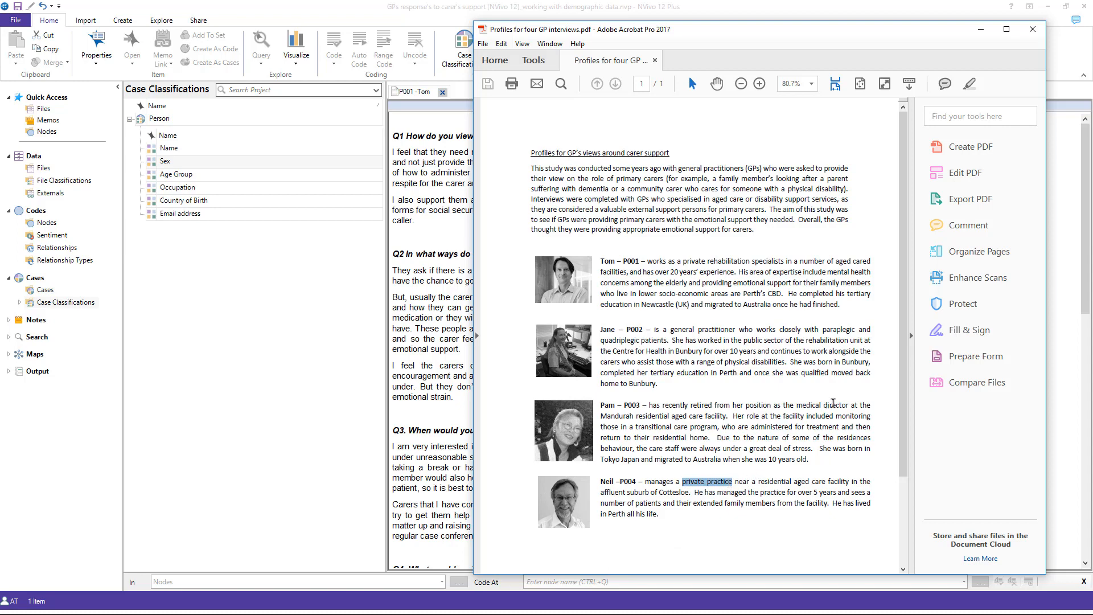
left_click(981, 29)
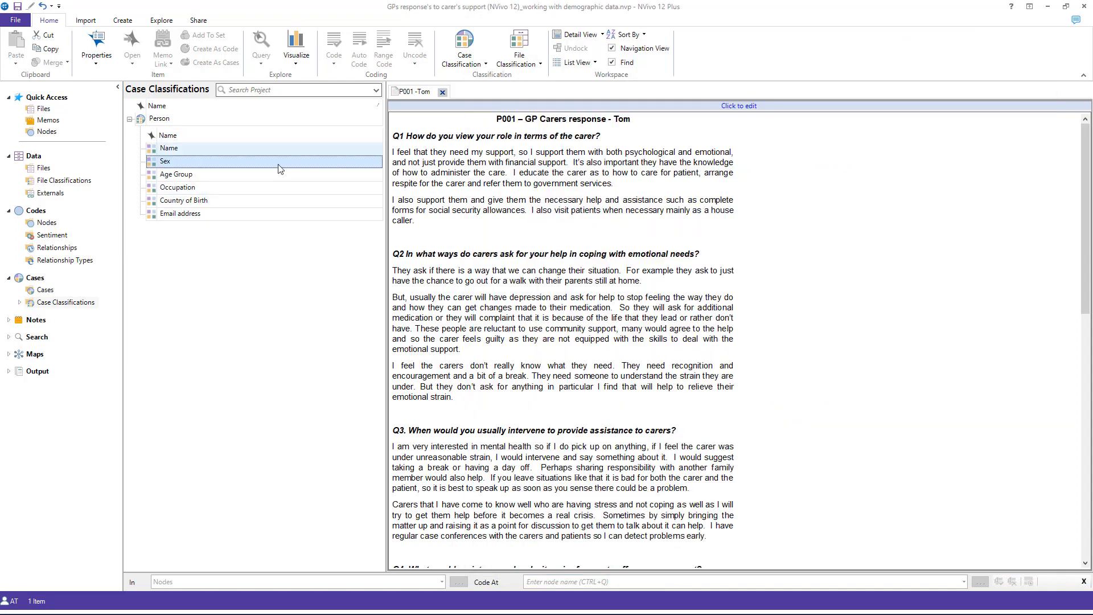
Step: Add the value "rehabilitation specialist" to the Person classification's Occupation attribute
double_click(171, 188)
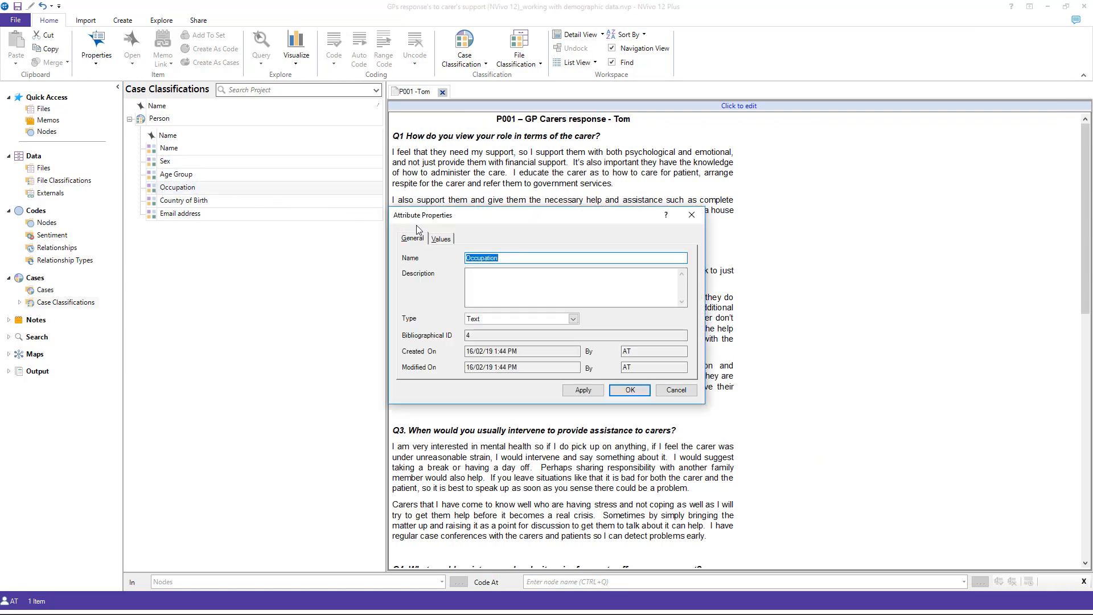
left_click(440, 239)
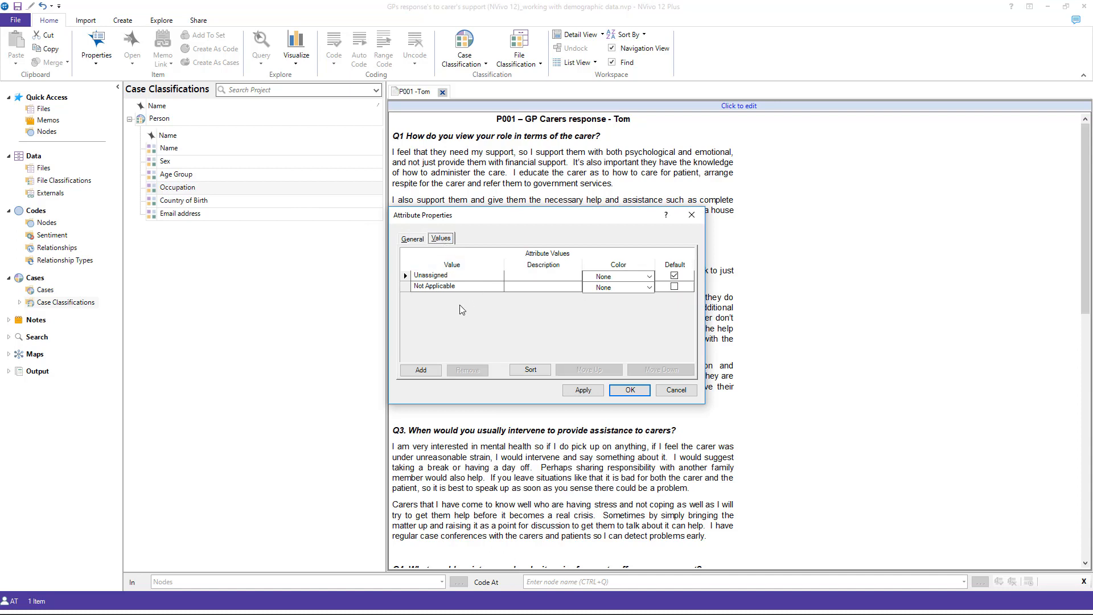
left_click(422, 371)
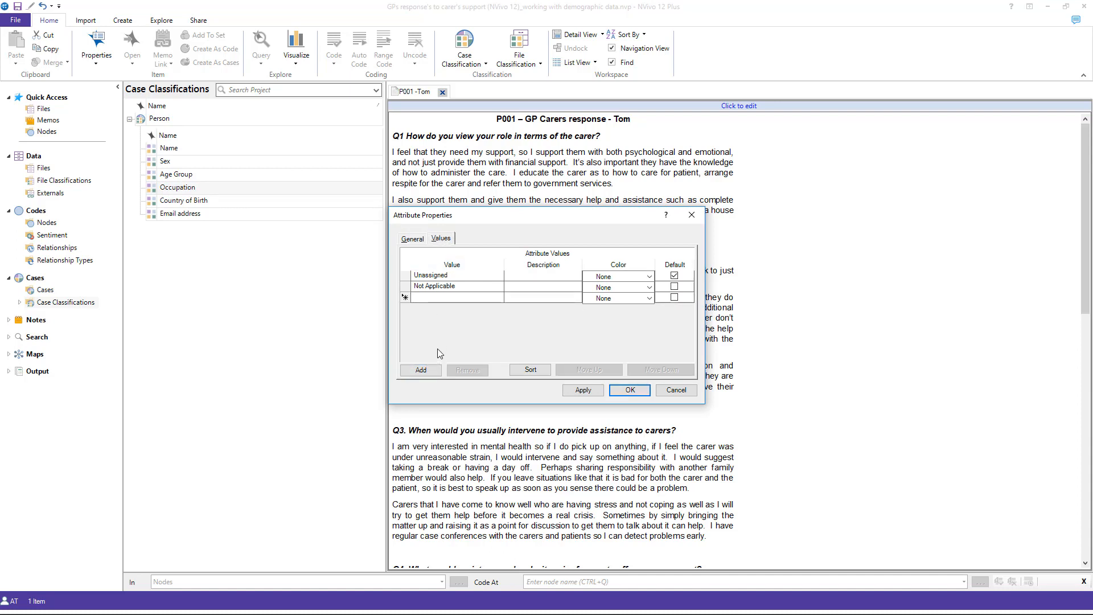
type("reh")
key("BackSpace")
key("BackSpace")
type("habilitation specialist")
Step: Add the value "general practitioner" to the Occupation attribute, followed by a new value row
left_click(421, 372)
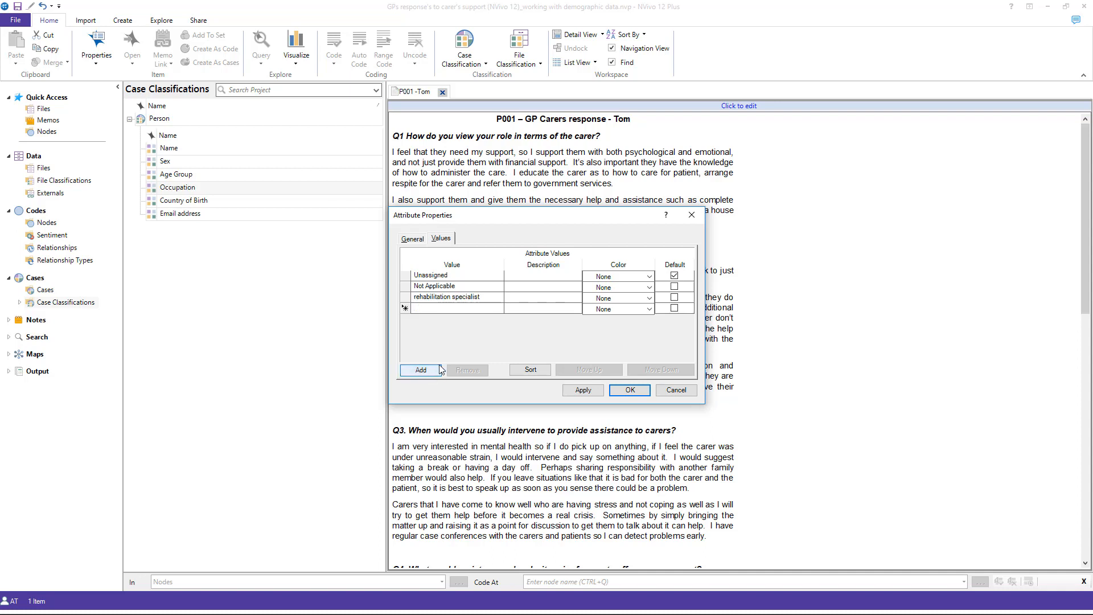
type("general practitioner")
left_click(434, 370)
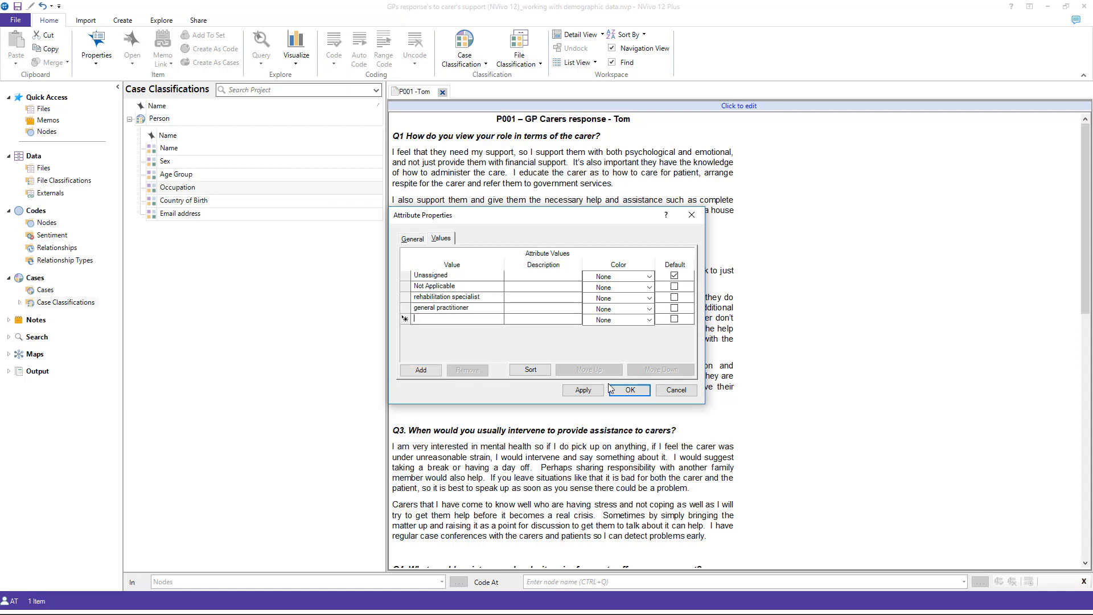
Step: Remove the empty value row from the Occupation attribute and save its changes
left_click(583, 390)
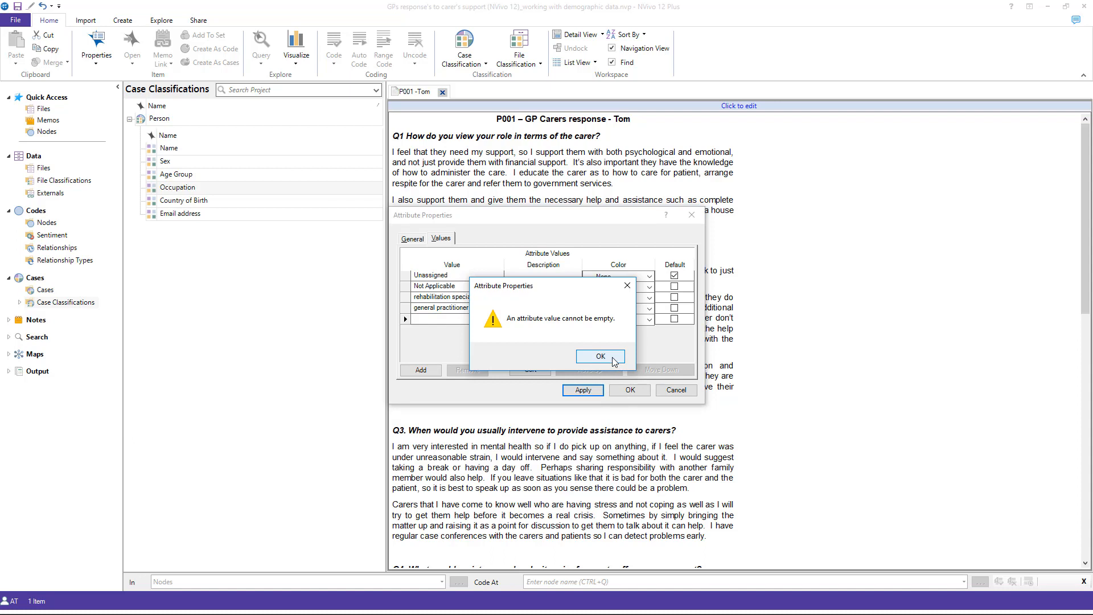
left_click(600, 356)
left_click(406, 321)
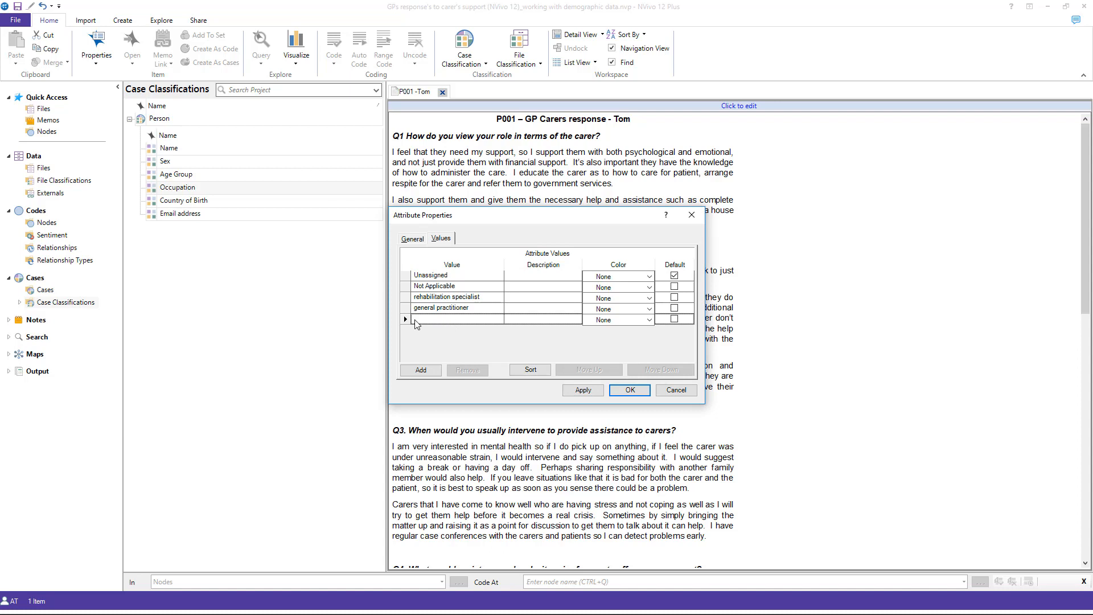
left_click(407, 320)
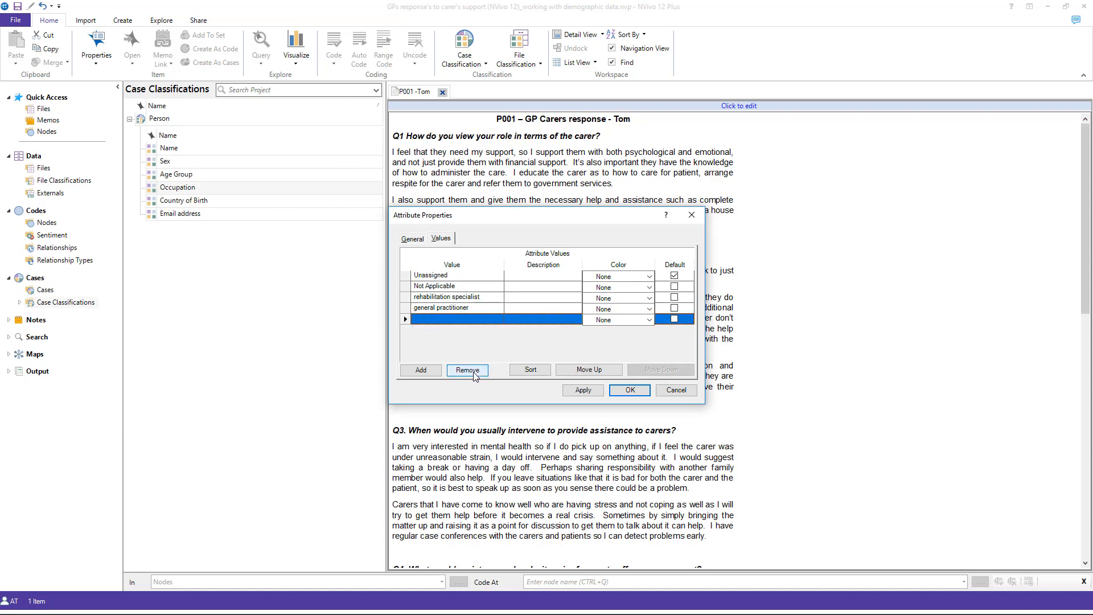
left_click(473, 371)
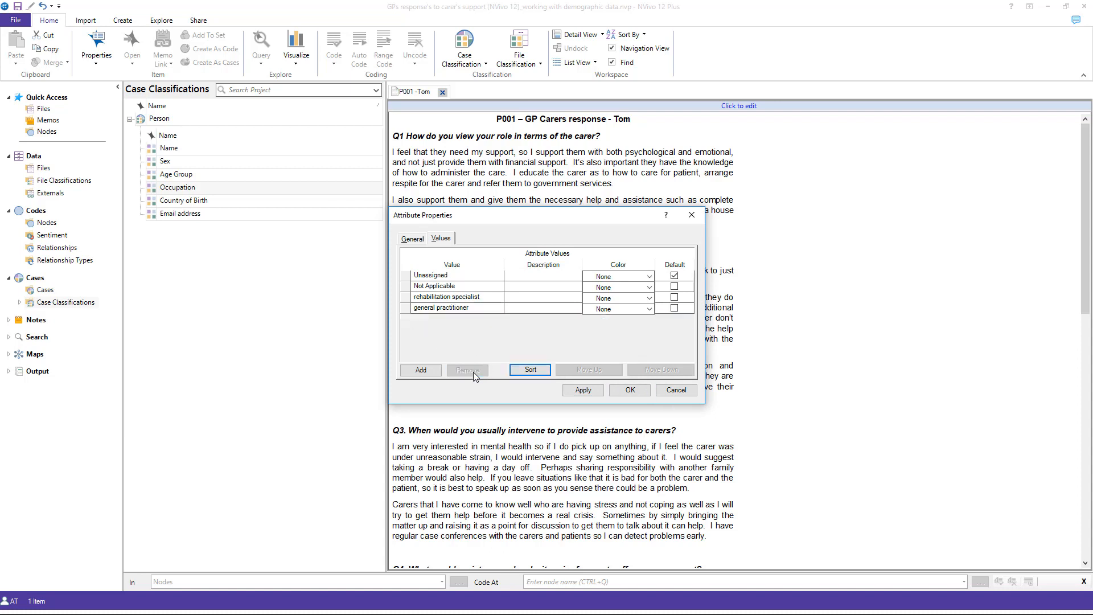
left_click(593, 392)
left_click(628, 392)
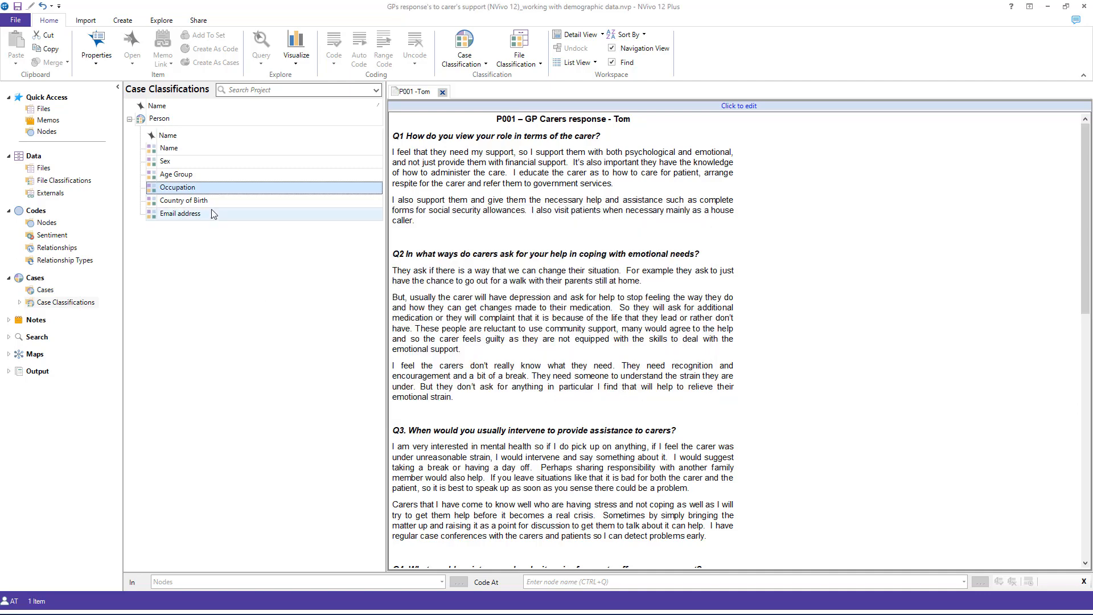
Step: Add the value Australia to the Person classification's Country of Birth attribute
right_click(157, 205)
left_click(150, 203)
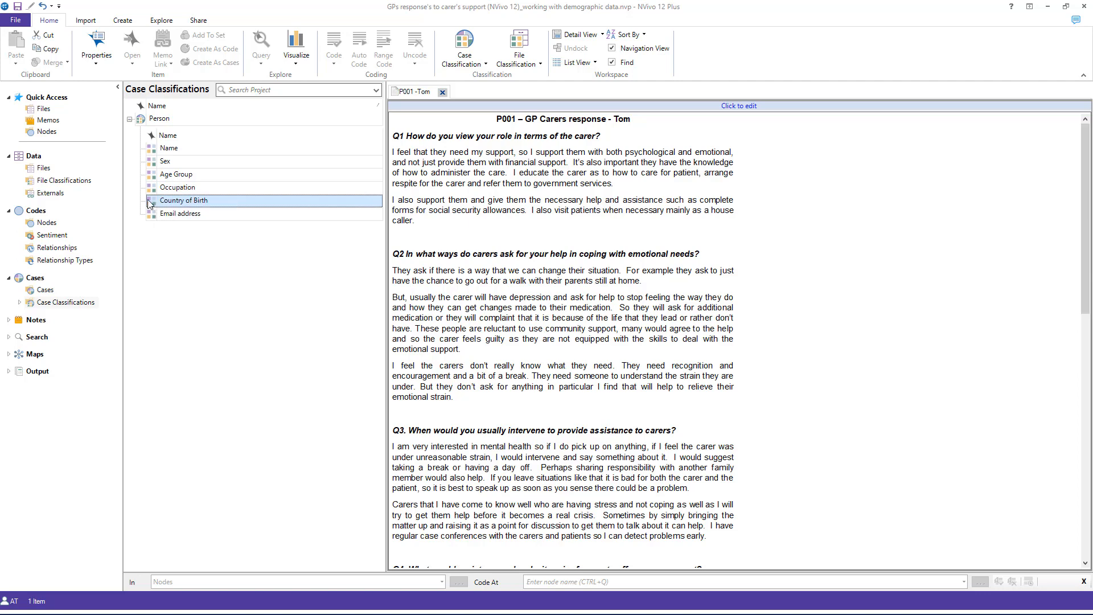
left_click(440, 238)
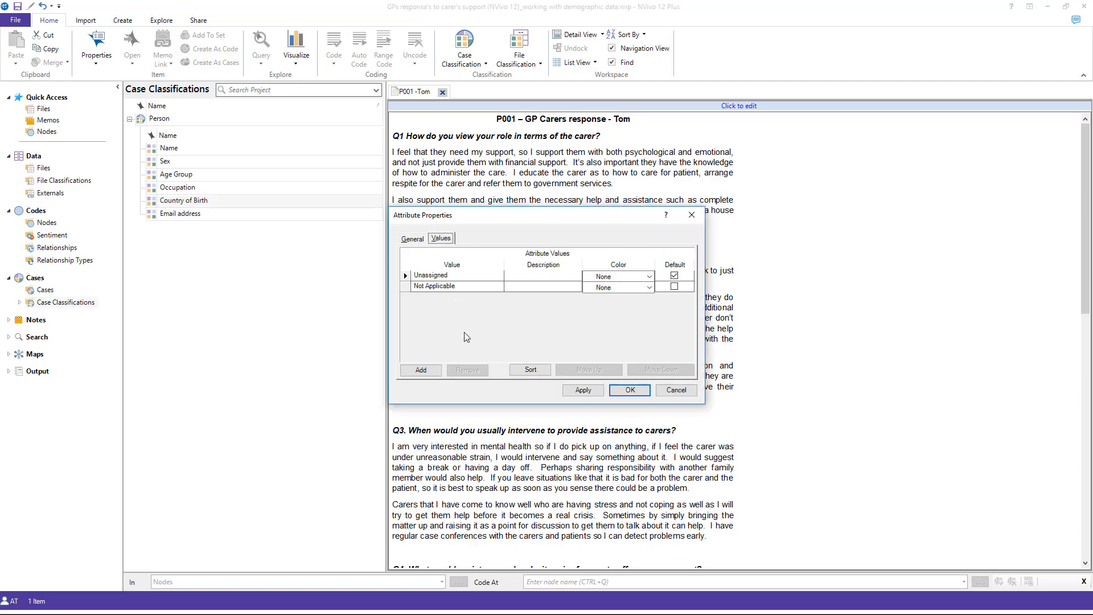
left_click(422, 370)
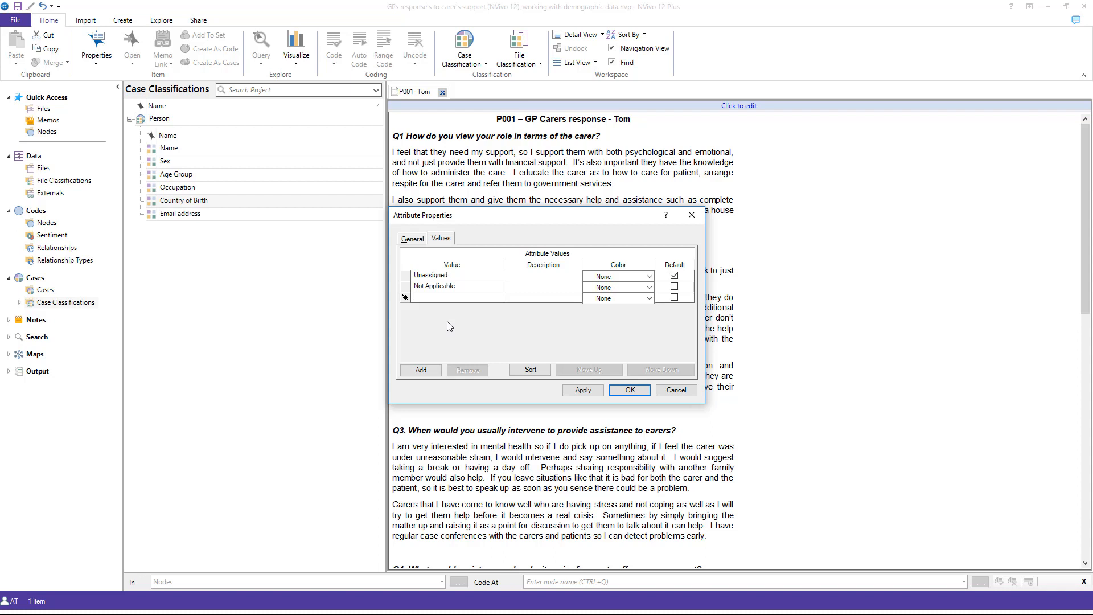
type("Australia")
Step: Add the values United Kingdom and Japan to the Country of Birth attribute
left_click(421, 370)
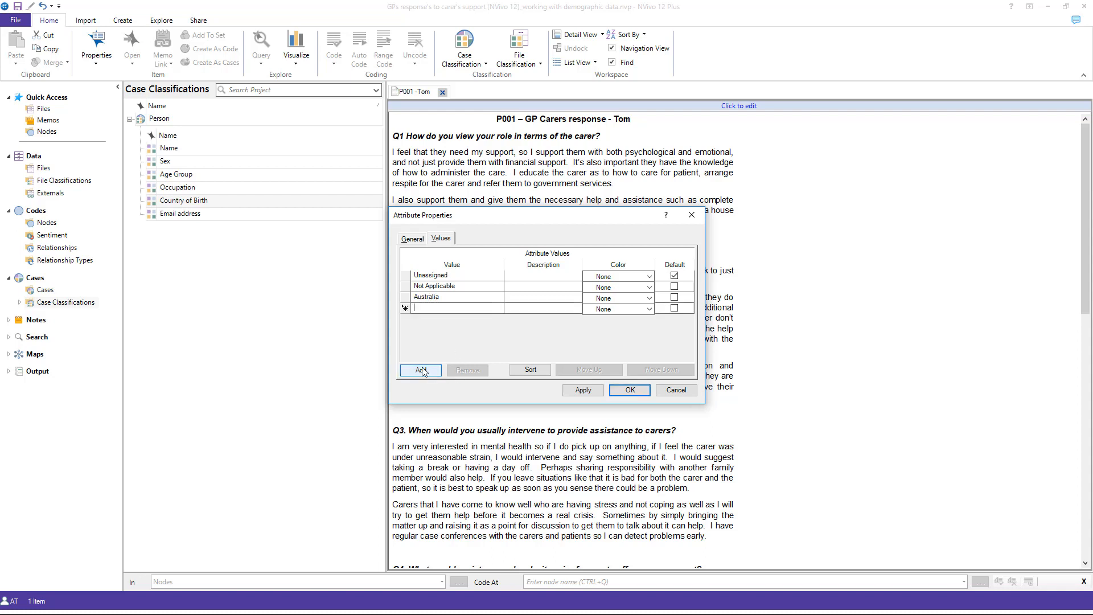
type("Un")
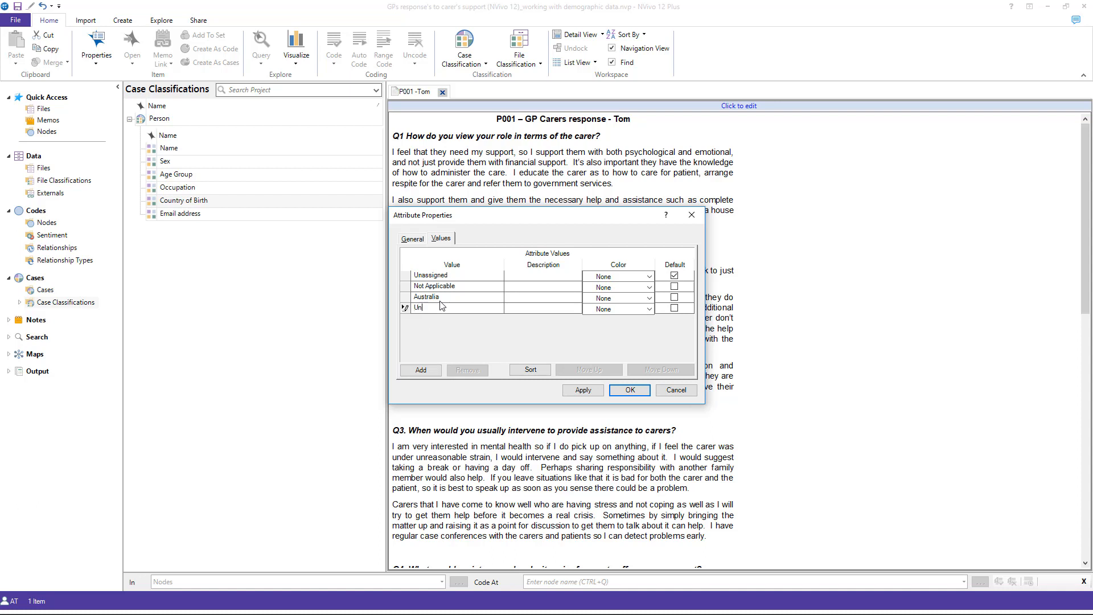
type("ited Kingdom")
left_click(421, 370)
type("Japan")
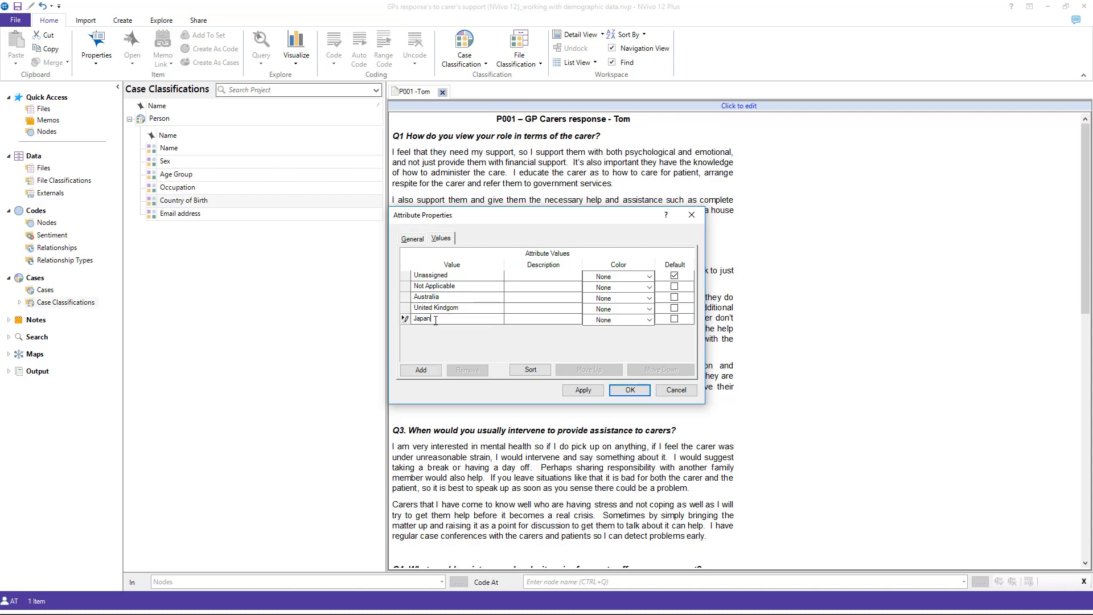
Step: Save the Country of Birth attribute's values and delete the Email address attribute from the Person classification
left_click(630, 391)
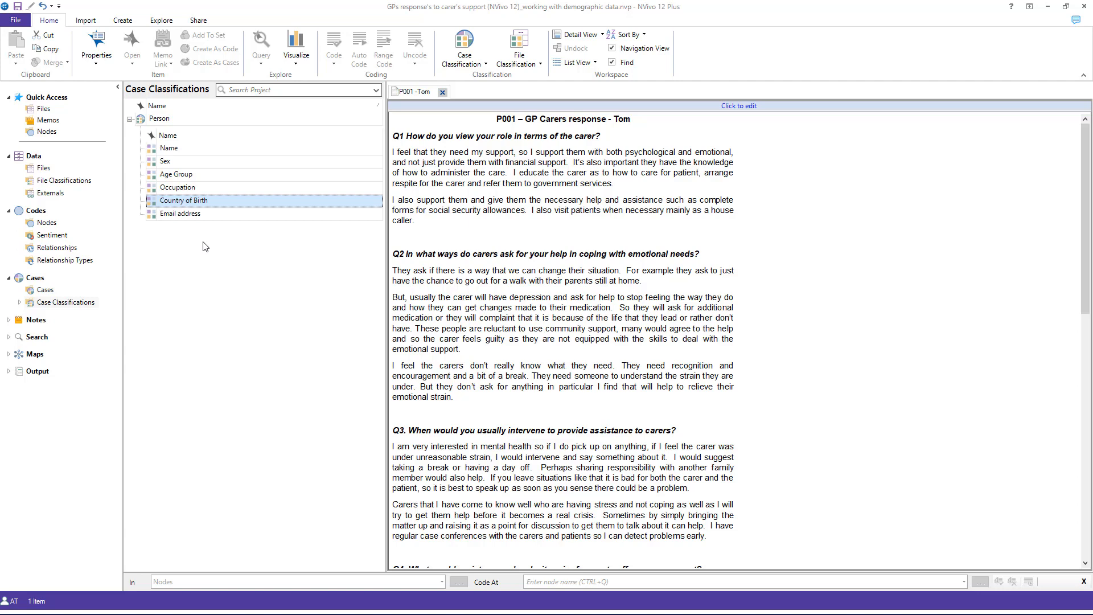
right_click(153, 219)
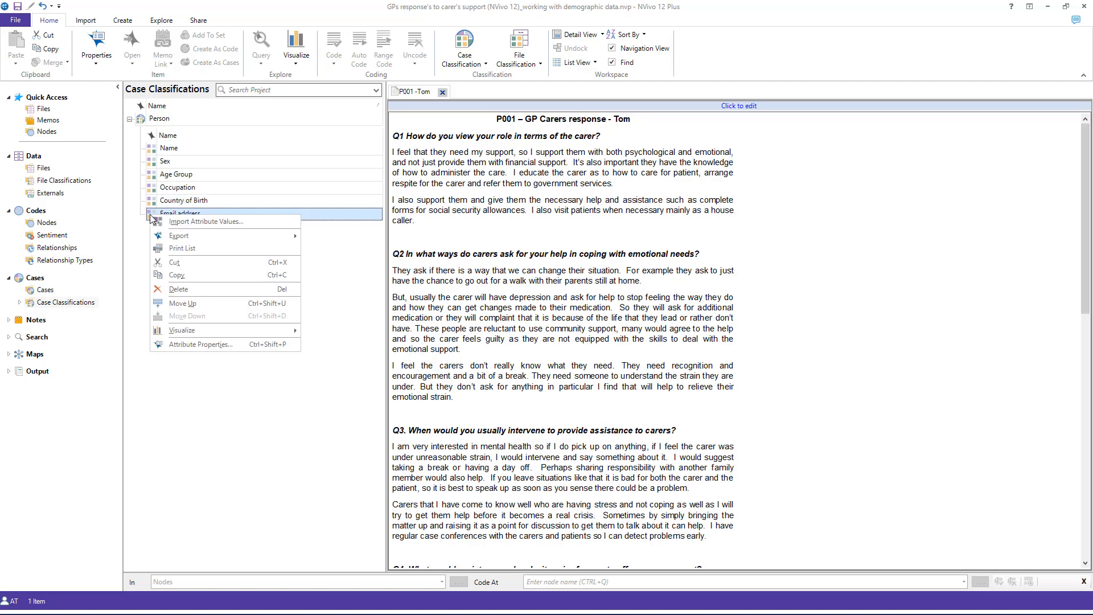
left_click(177, 289)
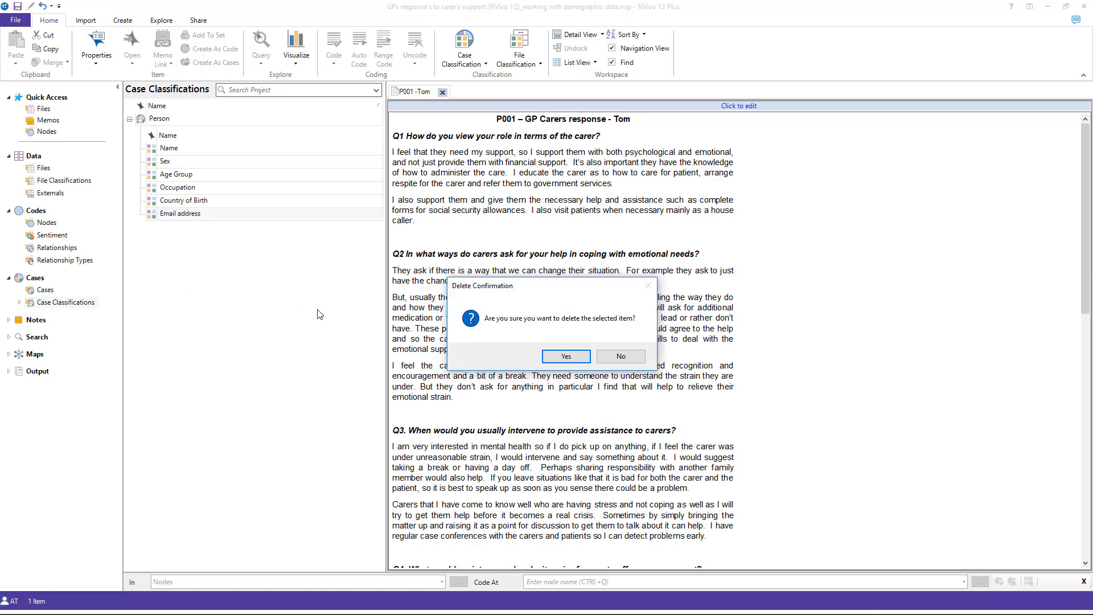
key("Return")
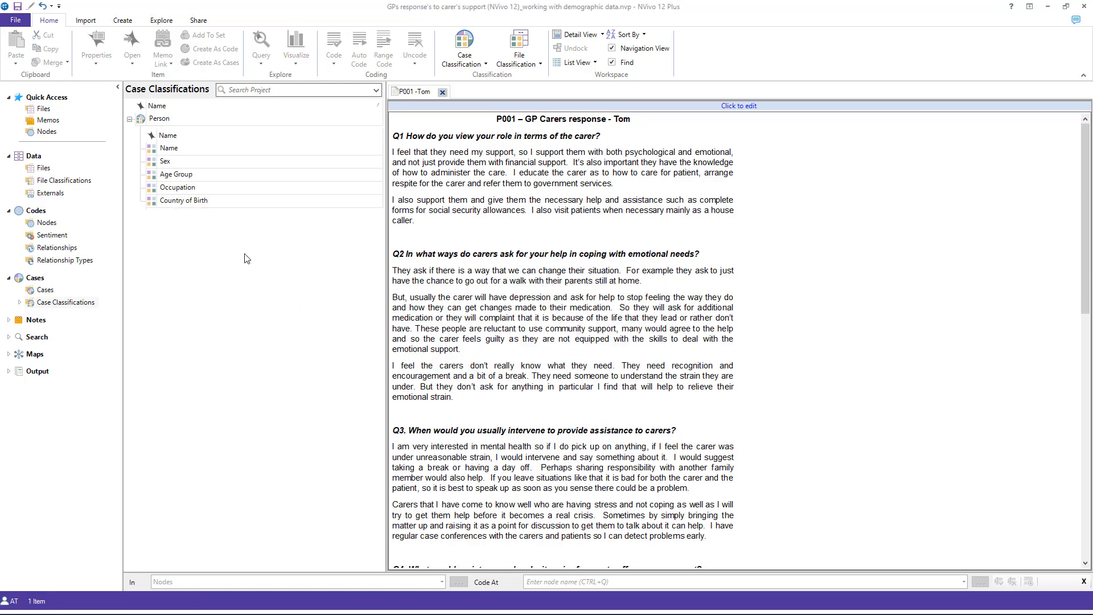
Step: Delete the Name and Age Group attributes from the Person classification
right_click(165, 149)
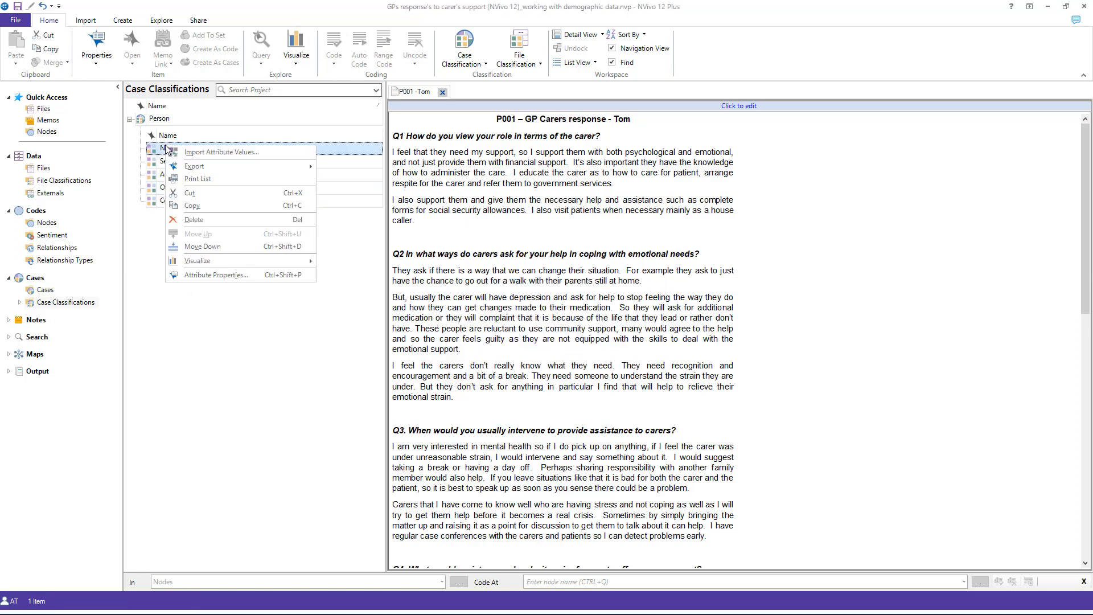
left_click(196, 220)
left_click(566, 358)
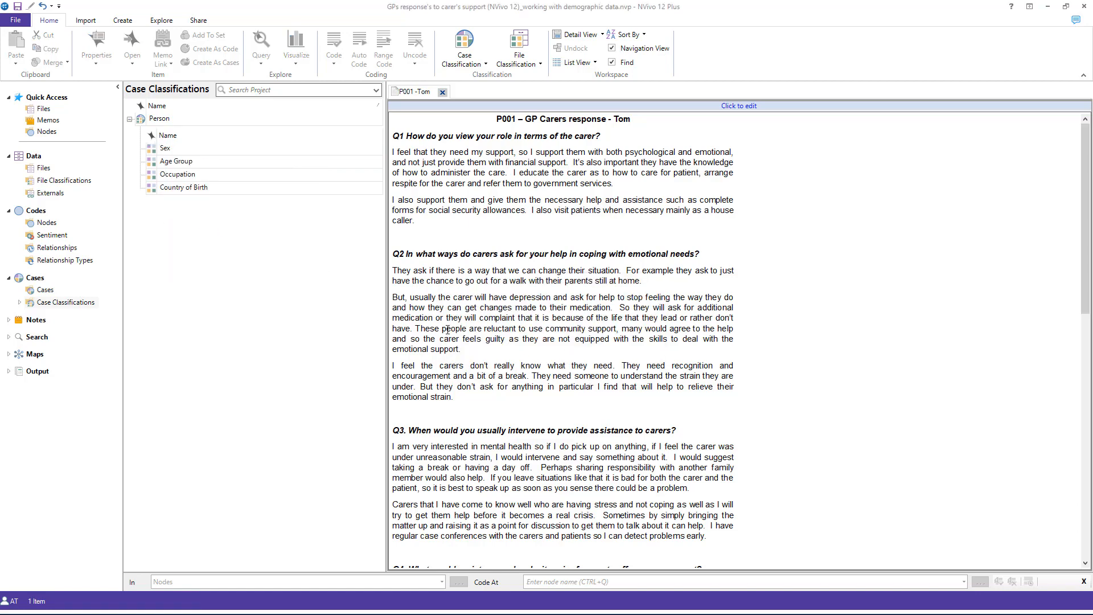
right_click(151, 161)
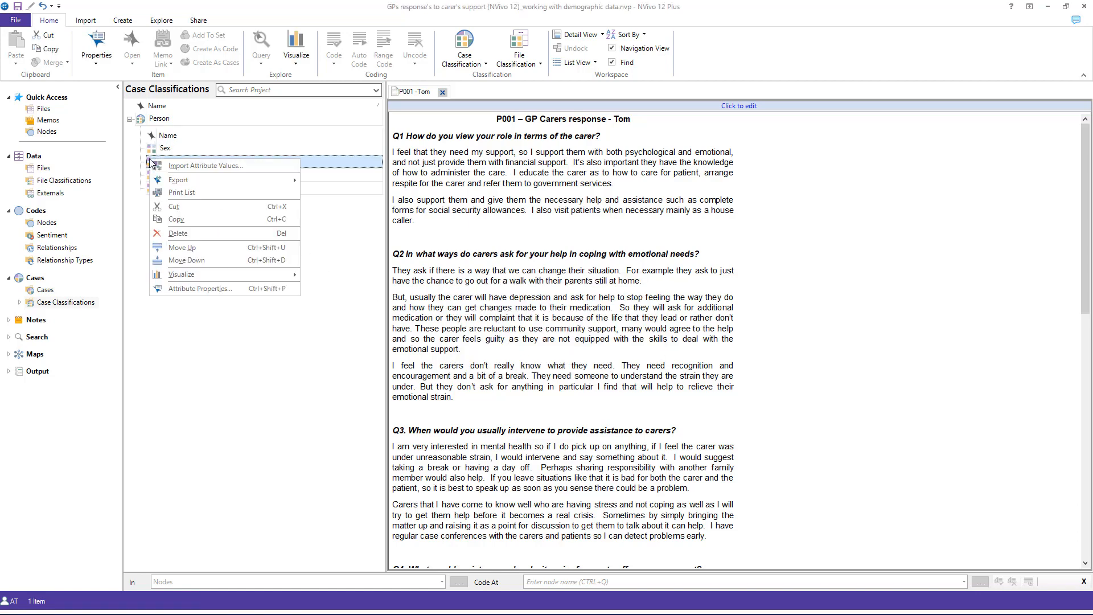
left_click(200, 233)
left_click(566, 356)
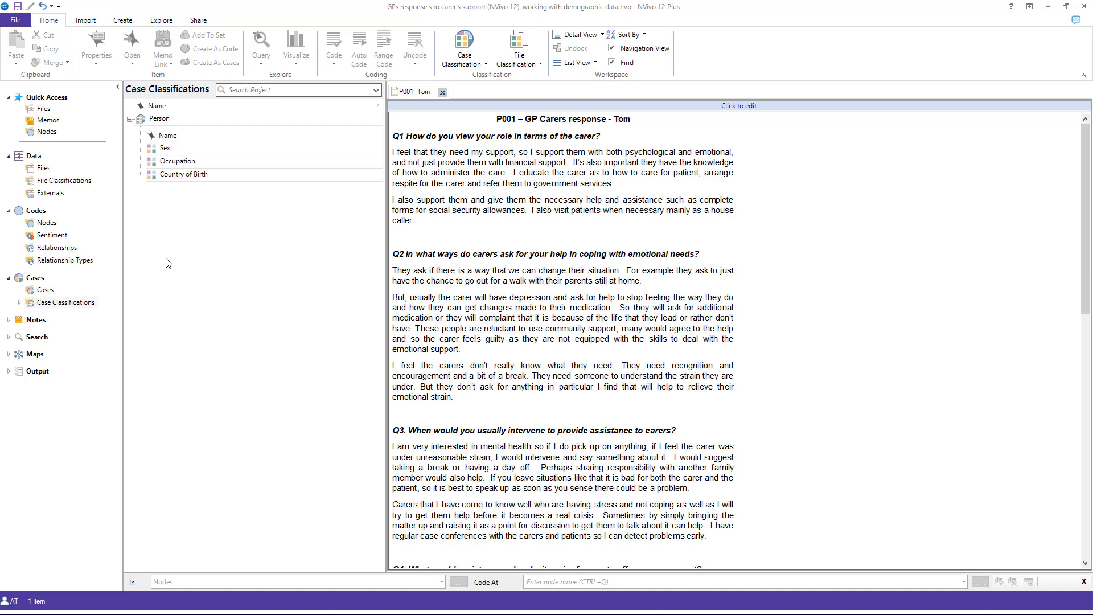
Step: Create two new cases, named with the first names of the P001 and P002 interview participants
left_click(45, 290)
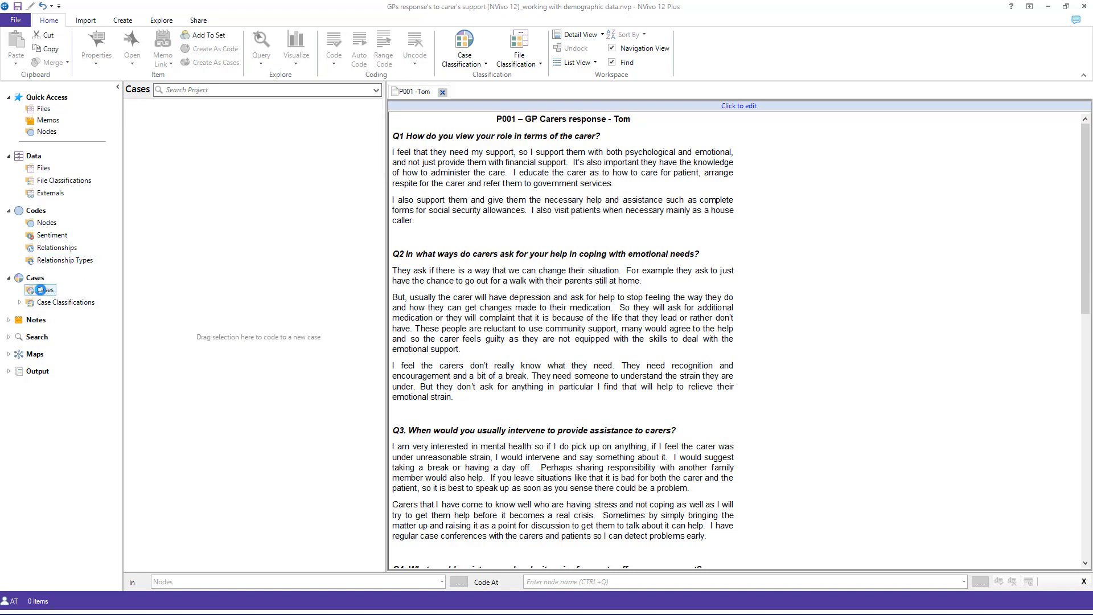
right_click(172, 145)
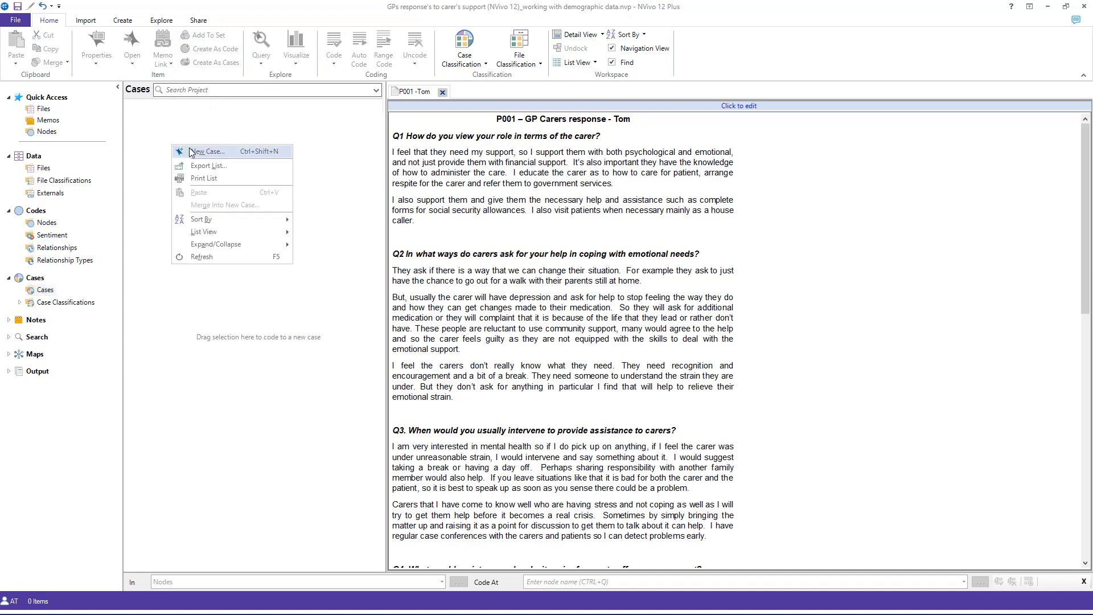
left_click(192, 153)
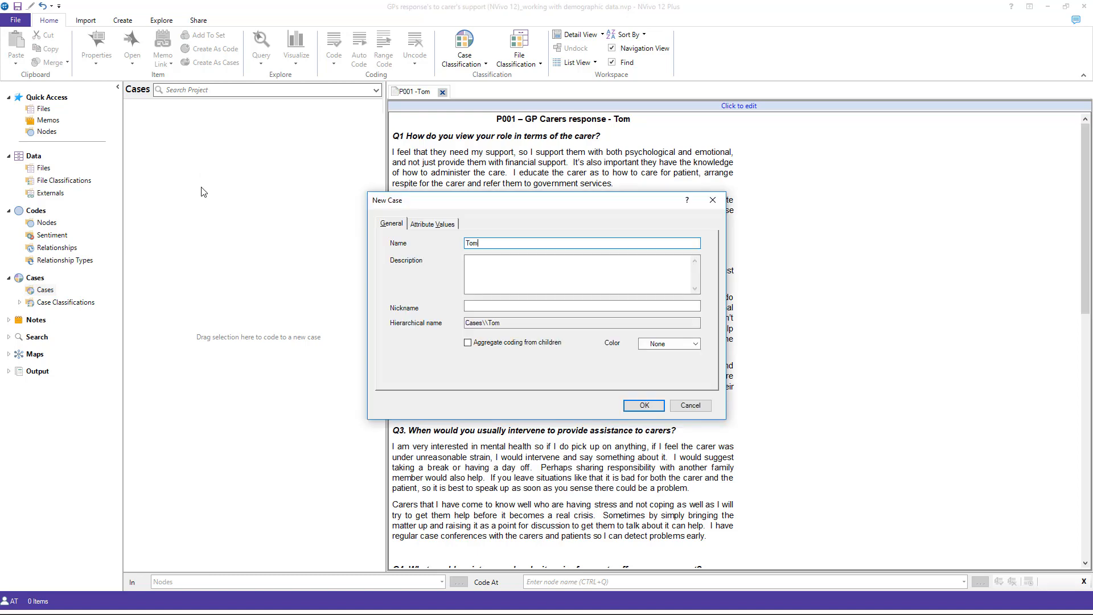
left_click(657, 403)
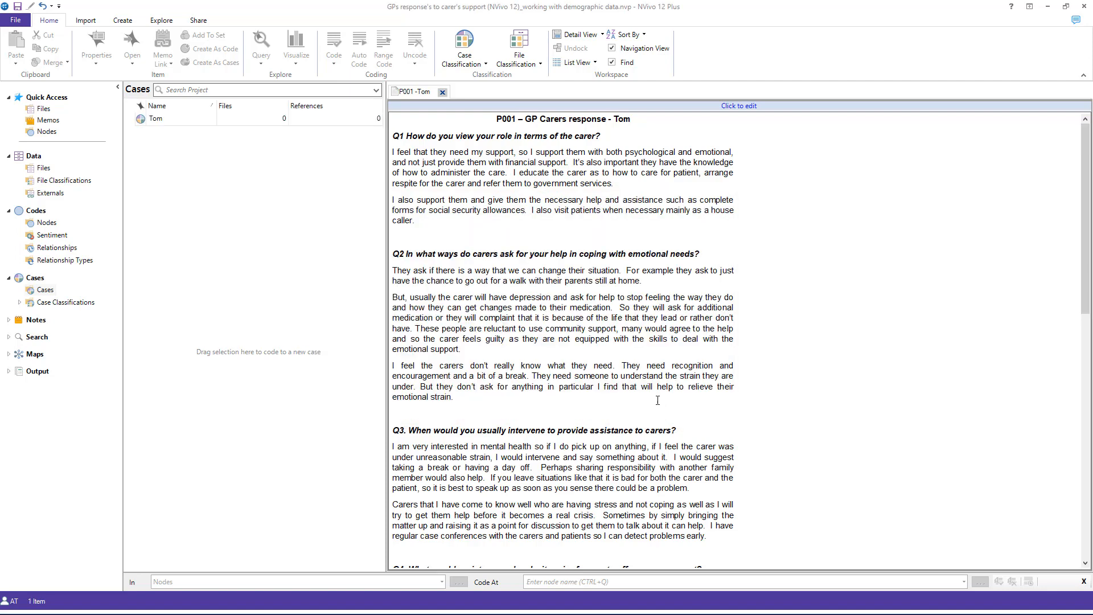
right_click(148, 133)
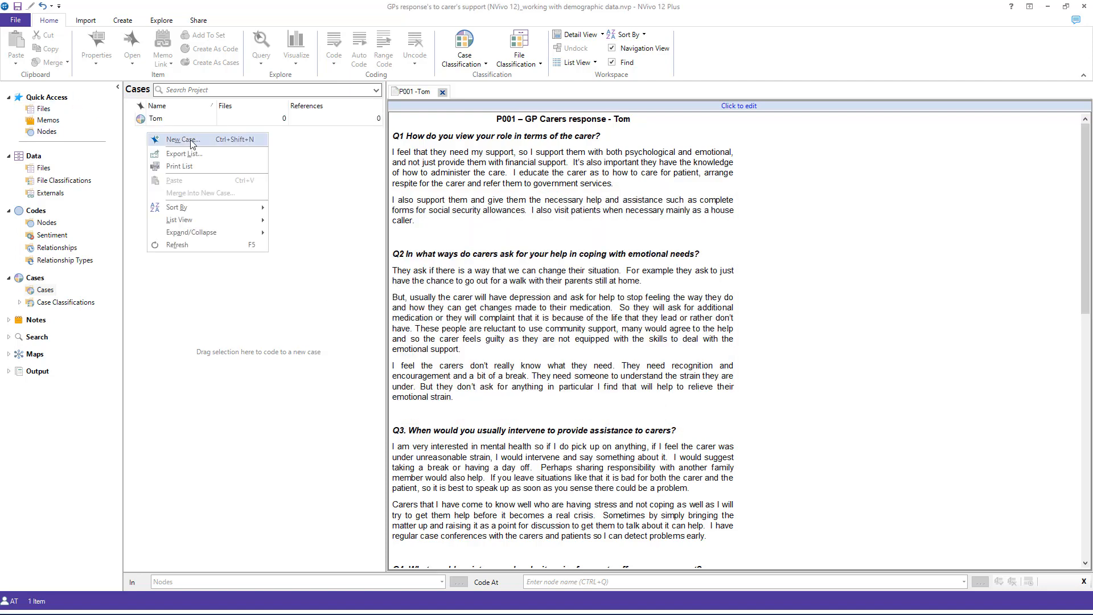
left_click(182, 140)
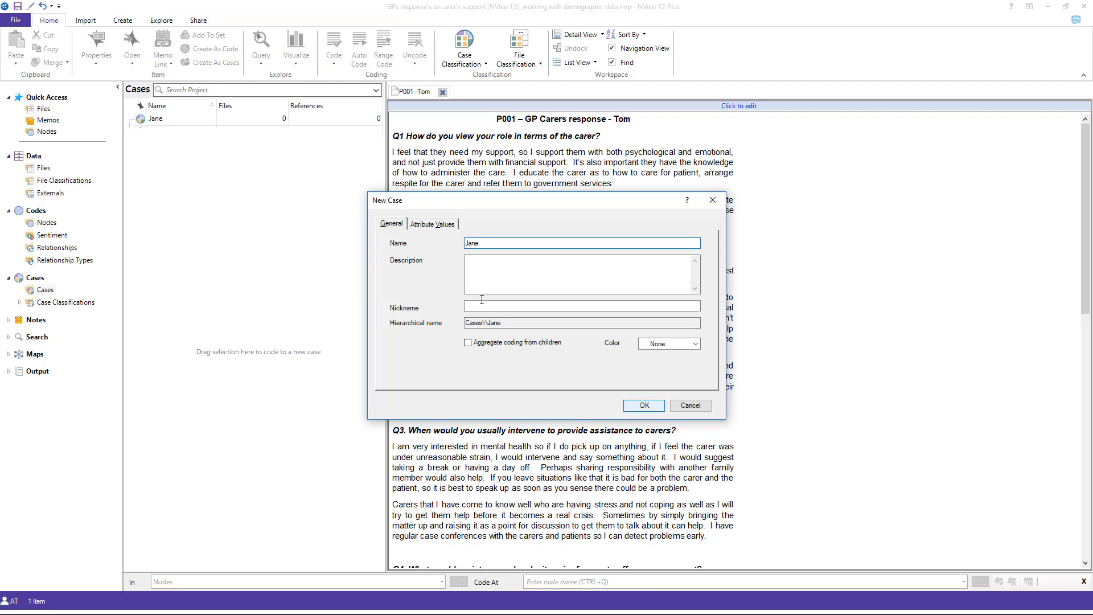
key("Return")
Step: Create two more cases, named with the first names of the P003 and P004 interview participants
right_click(156, 157)
left_click(188, 165)
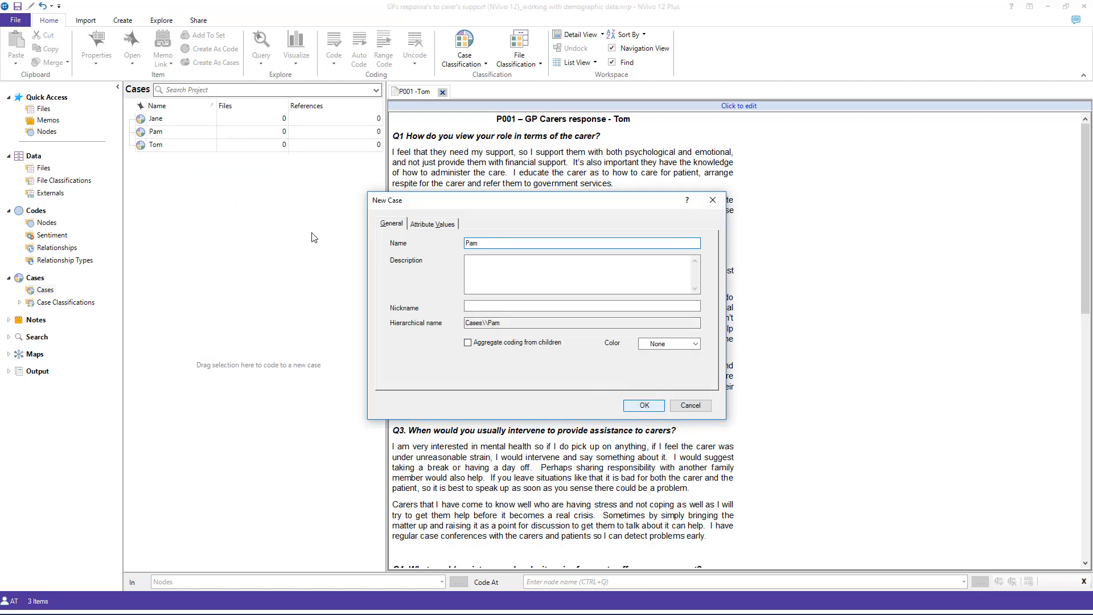
key("Return")
right_click(180, 164)
left_click(213, 178)
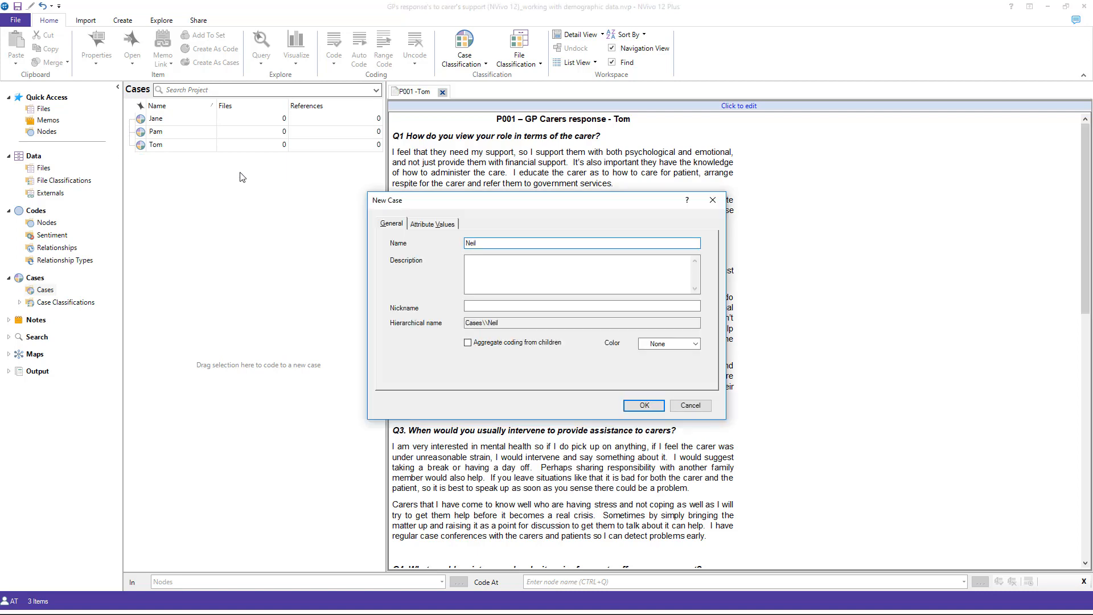
left_click(643, 404)
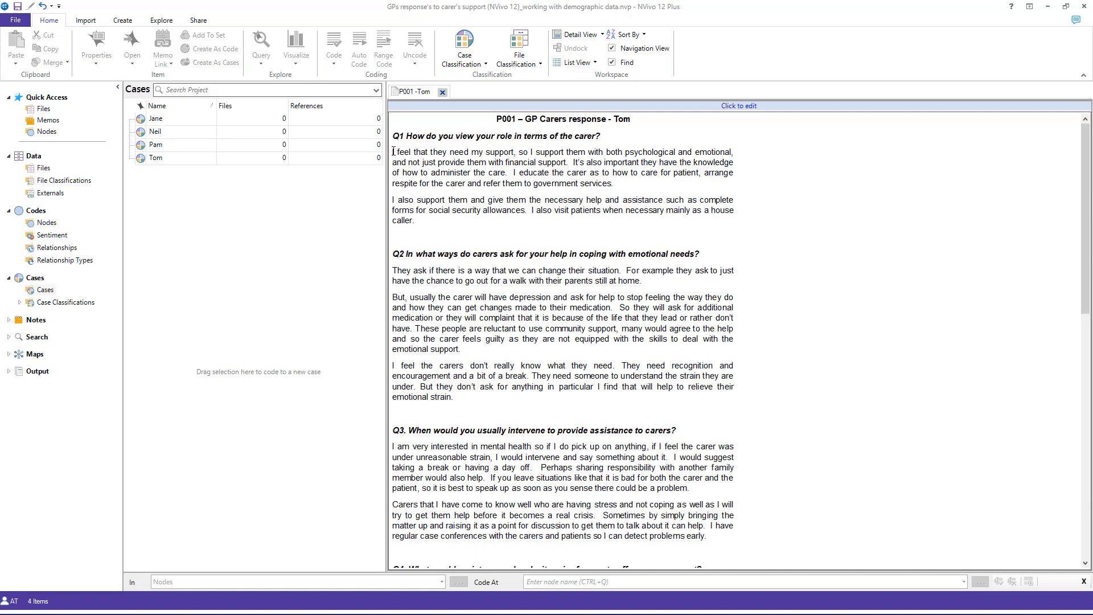
Step: Code the Q1 and Q2 answers in the P001 interview to that participant's case, leaving out the question headings
left_click_drag(393, 151, 431, 229)
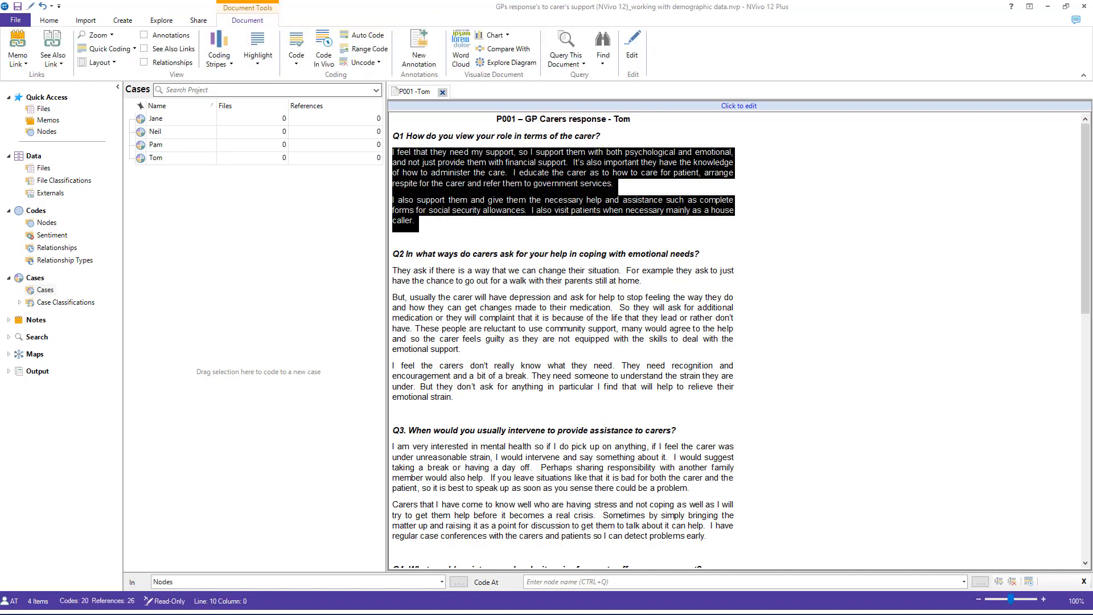
left_click_drag(369, 183, 174, 157)
left_click_drag(395, 271, 465, 354)
left_click_drag(395, 271, 458, 398)
left_click_drag(444, 297, 170, 157)
Step: Code the Q3, Q4 and Q5 answers in the P001 interview to the same participant's case
scroll(526, 323, "down", 5)
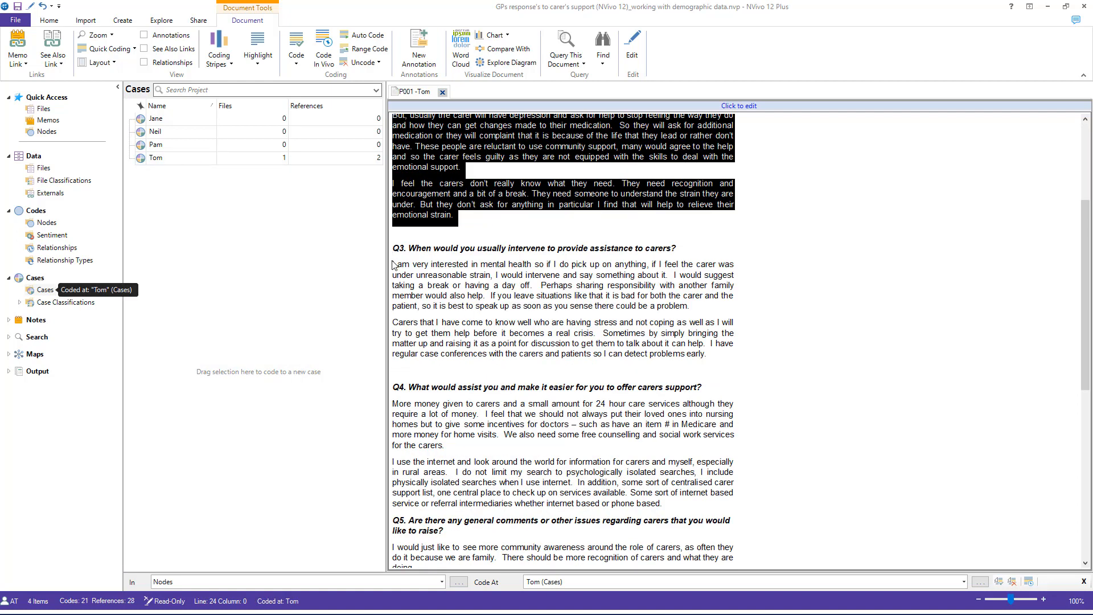
left_click_drag(393, 265, 728, 364)
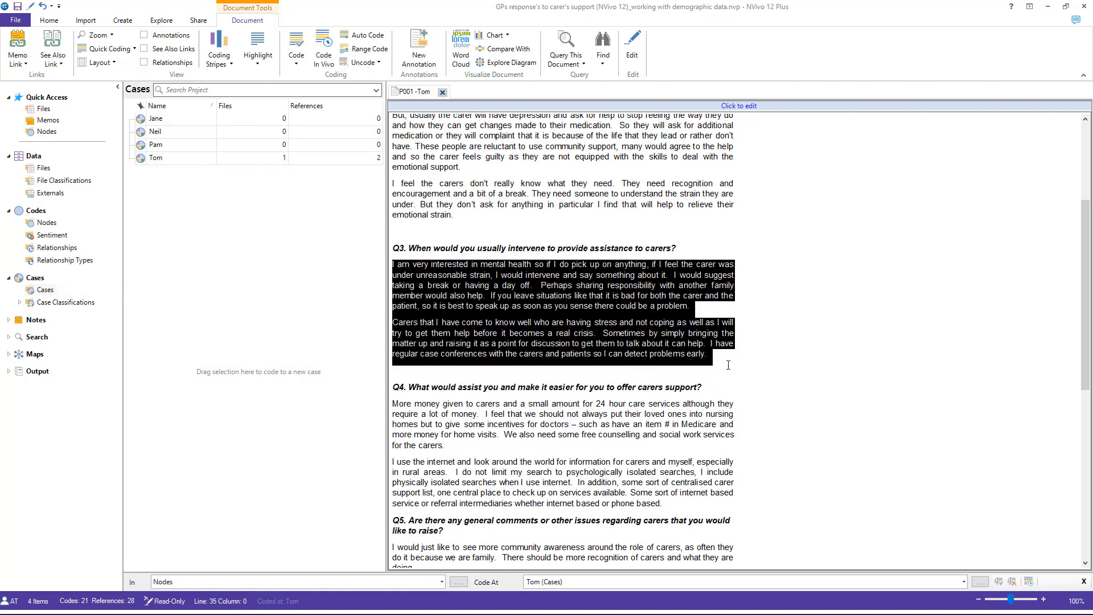
left_click_drag(388, 268, 205, 159)
scroll(439, 323, "down", 3)
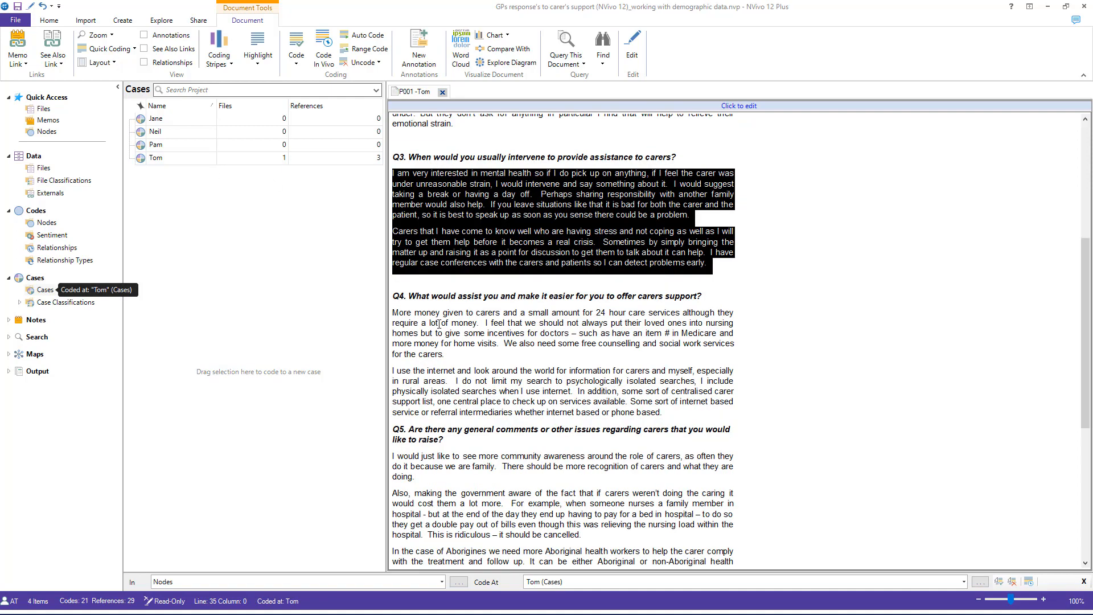
left_click_drag(395, 312, 210, 158)
scroll(440, 344, "down", 3)
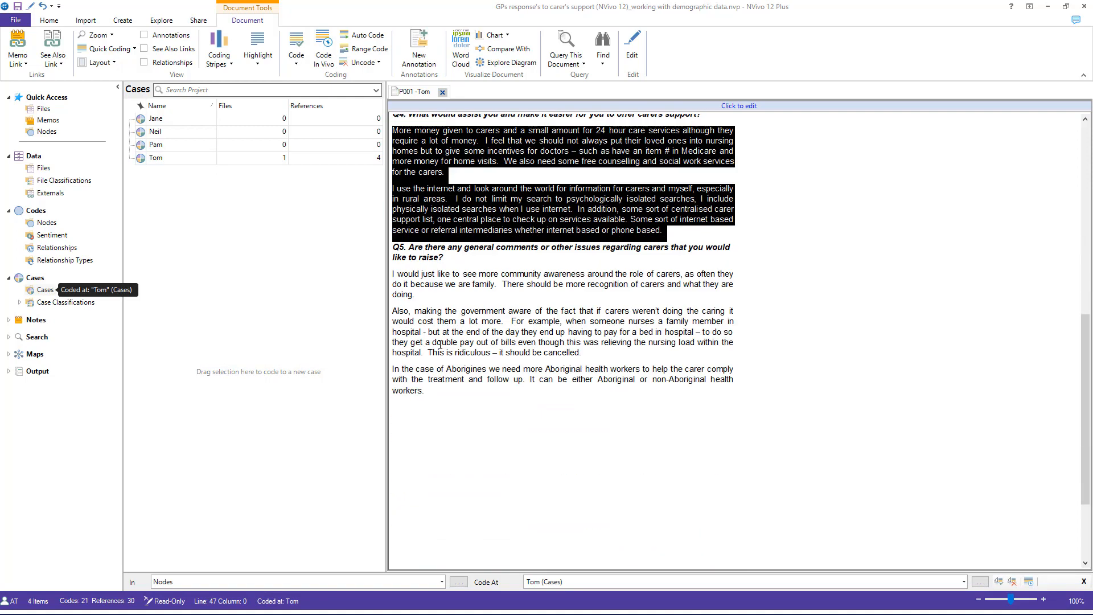
left_click_drag(394, 274, 219, 157)
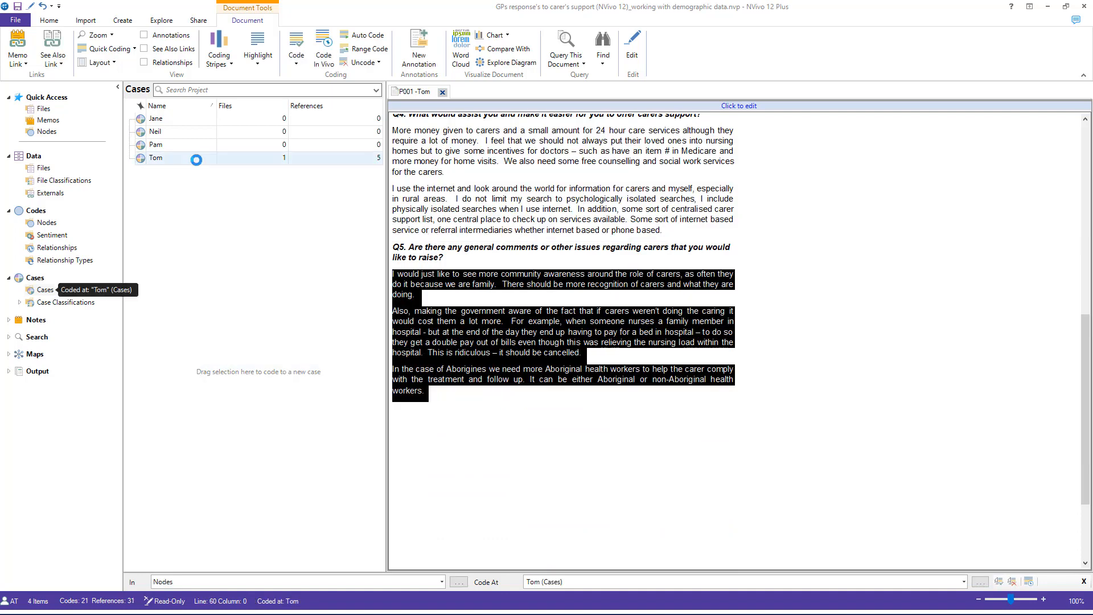
Step: Open the P002 interview file and code its Q1 and Q2 answers to the matching participant's case
left_click(43, 167)
double_click(172, 132)
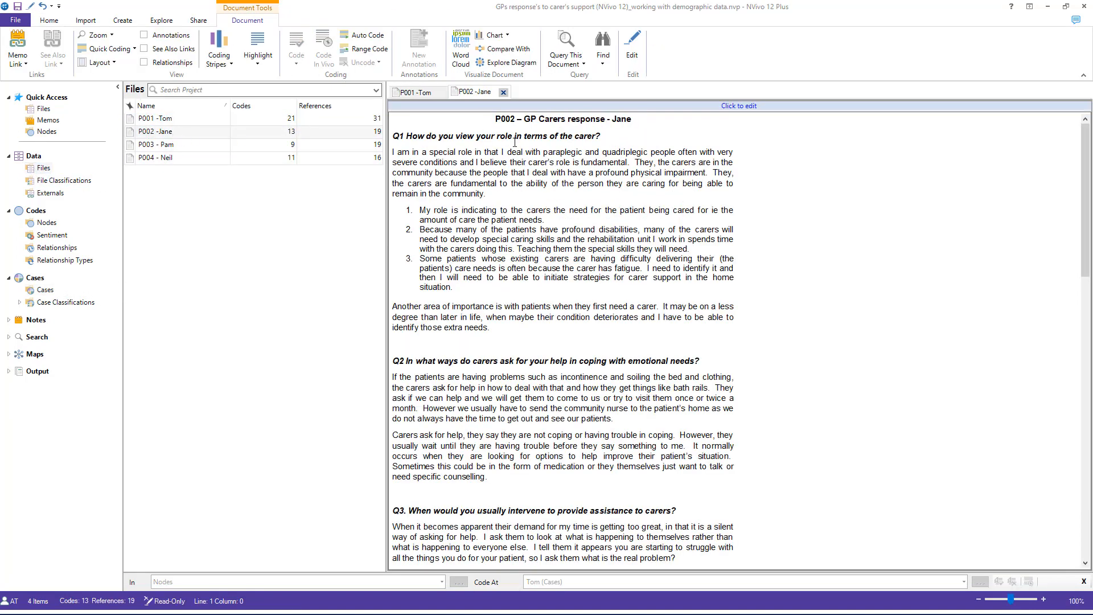
left_click(45, 290)
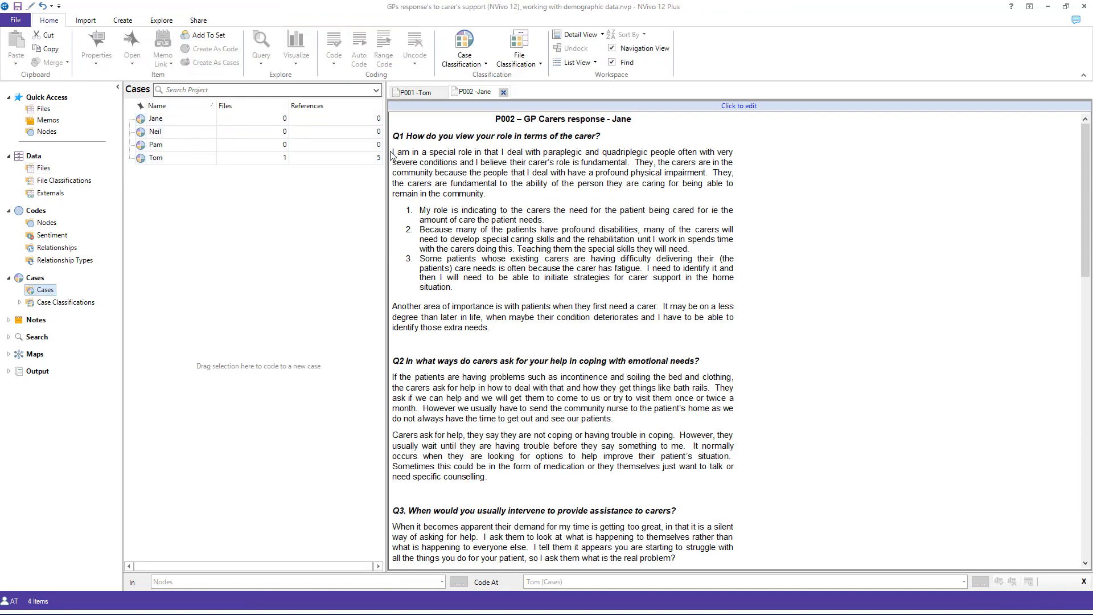
left_click_drag(393, 154, 524, 329)
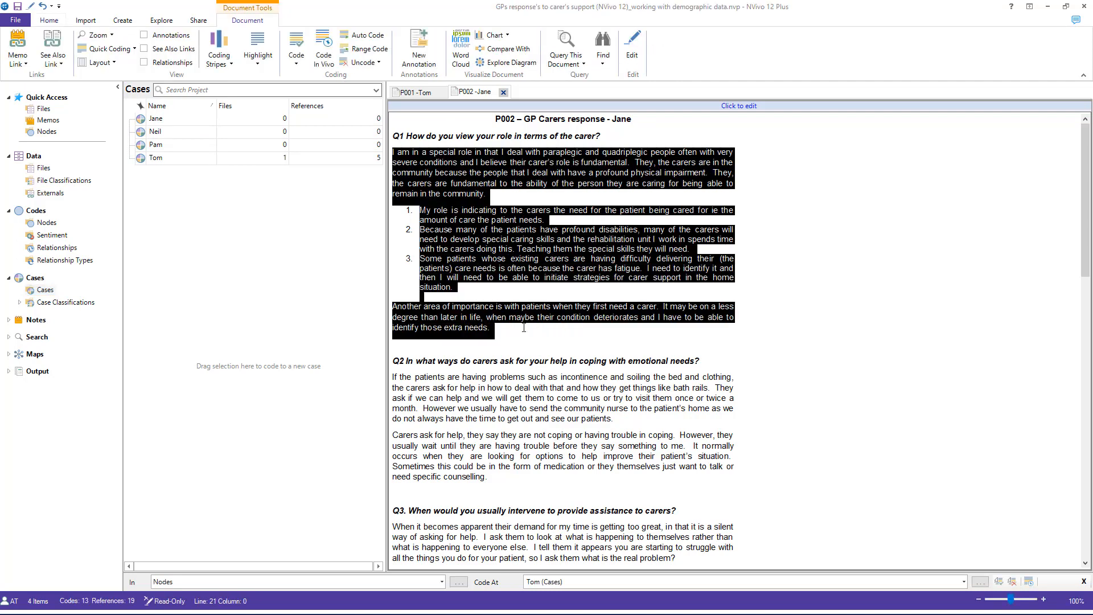
left_click_drag(373, 174, 210, 120)
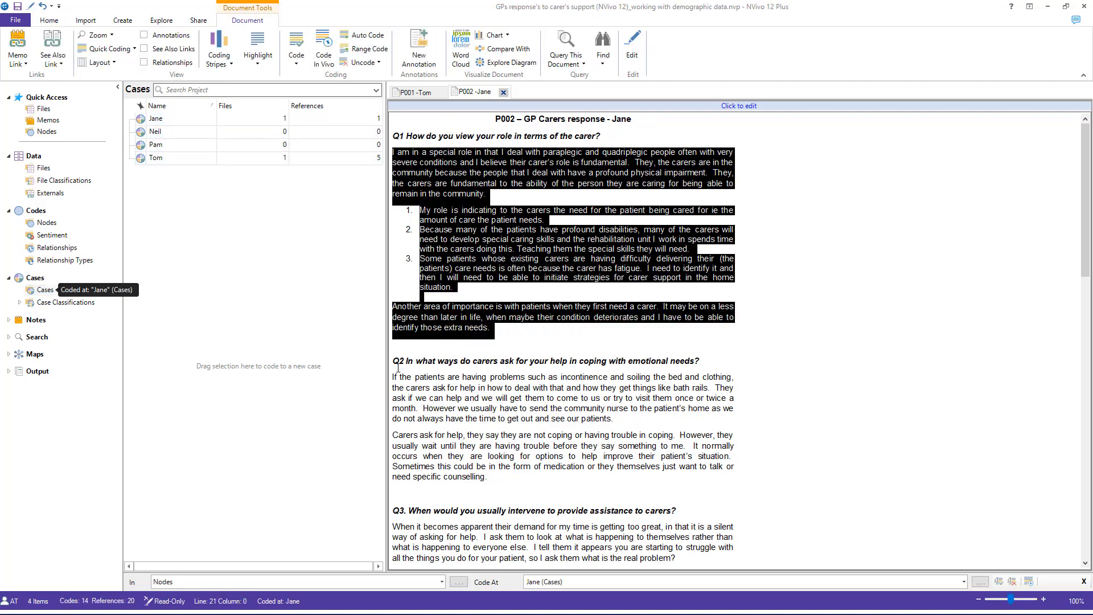
left_click_drag(488, 478, 394, 378)
left_click_drag(497, 466, 209, 124)
Step: Code the Q3, Q4 and Q5 answers in the P002 interview to the matching participant's case
scroll(472, 350, "down", 4)
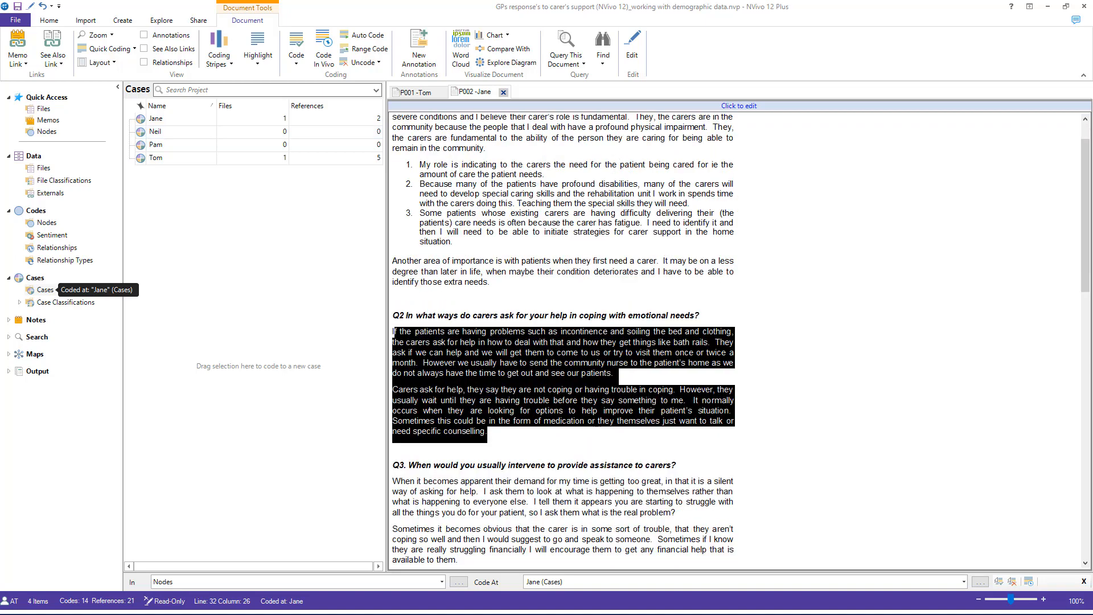
left_click_drag(463, 436, 155, 119)
scroll(497, 347, "down", 3)
scroll(490, 387, "down", 1)
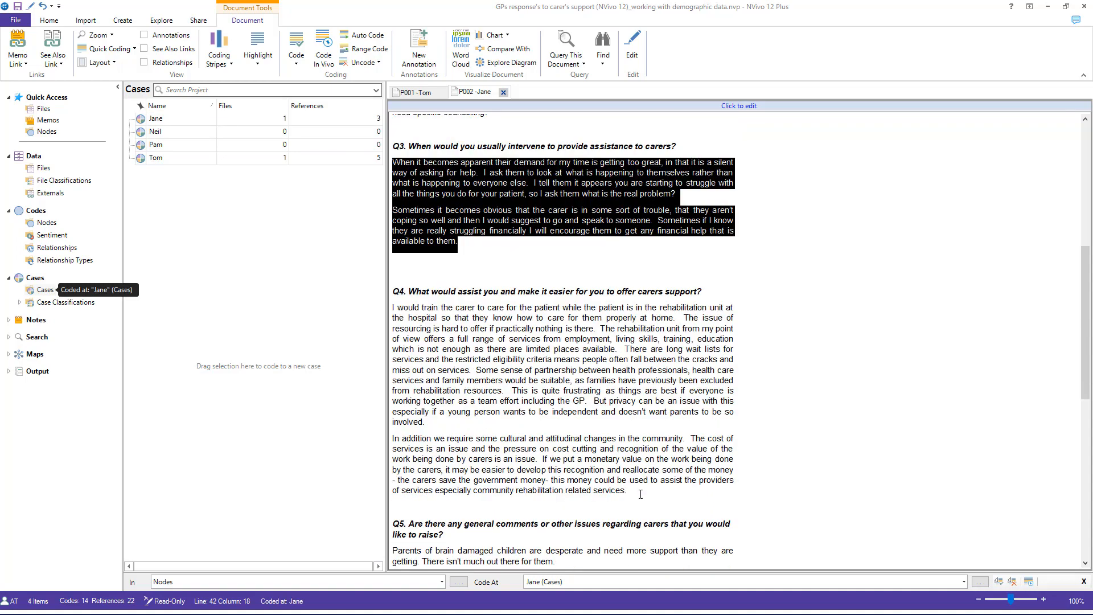
left_click_drag(641, 494, 156, 118)
scroll(564, 341, "down", 4)
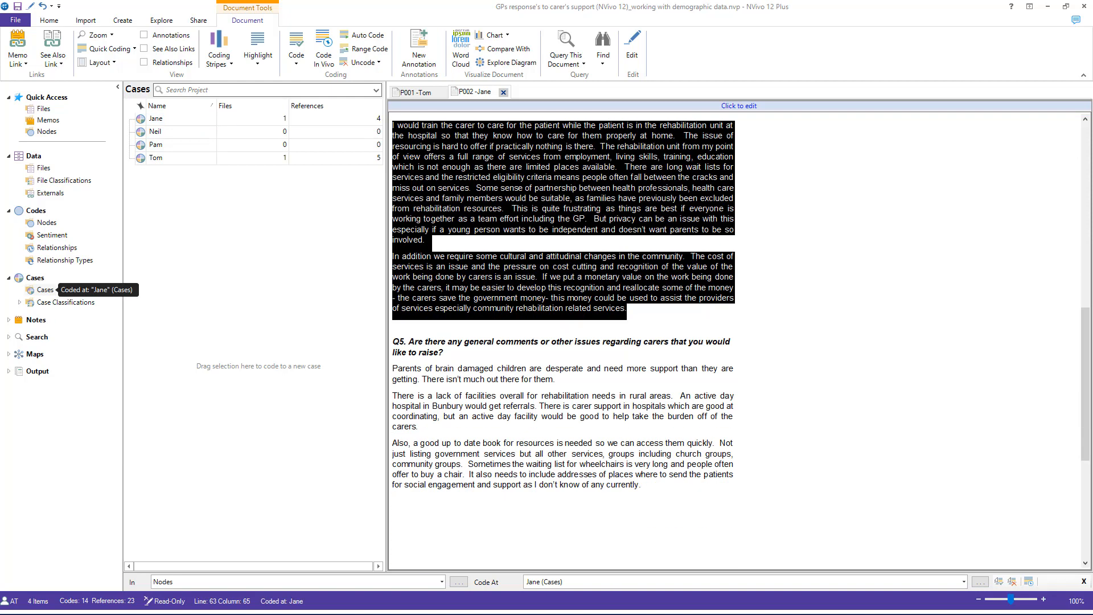
left_click_drag(630, 507, 171, 118)
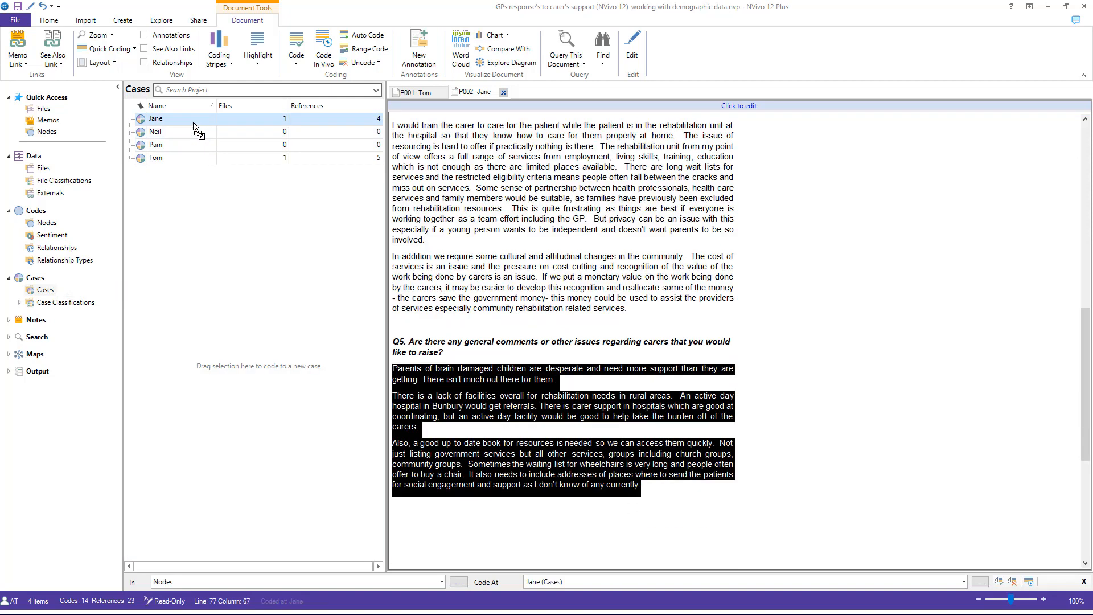
Step: Open the P003 interview file and code its Q1 and Q2 answers to the matching participant's case
left_click(57, 169)
double_click(290, 144)
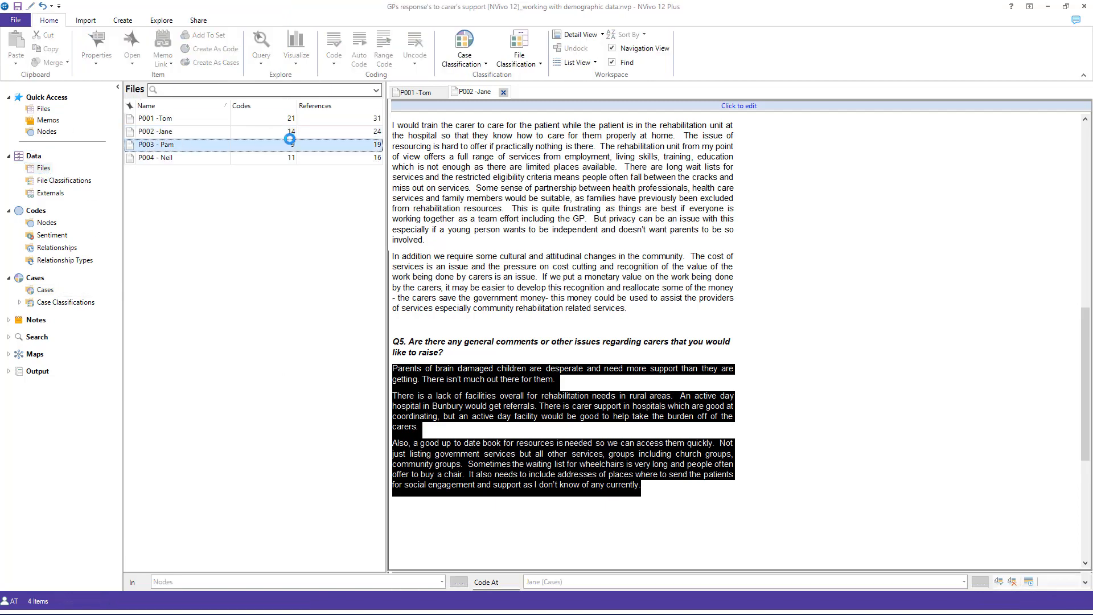
left_click(48, 290)
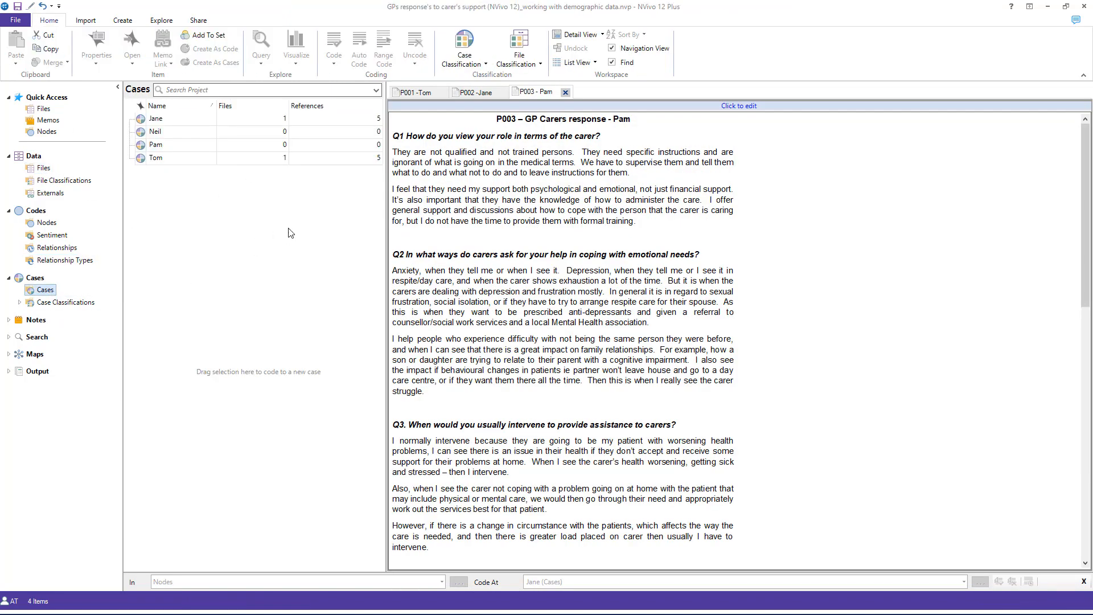
left_click_drag(637, 224, 208, 145)
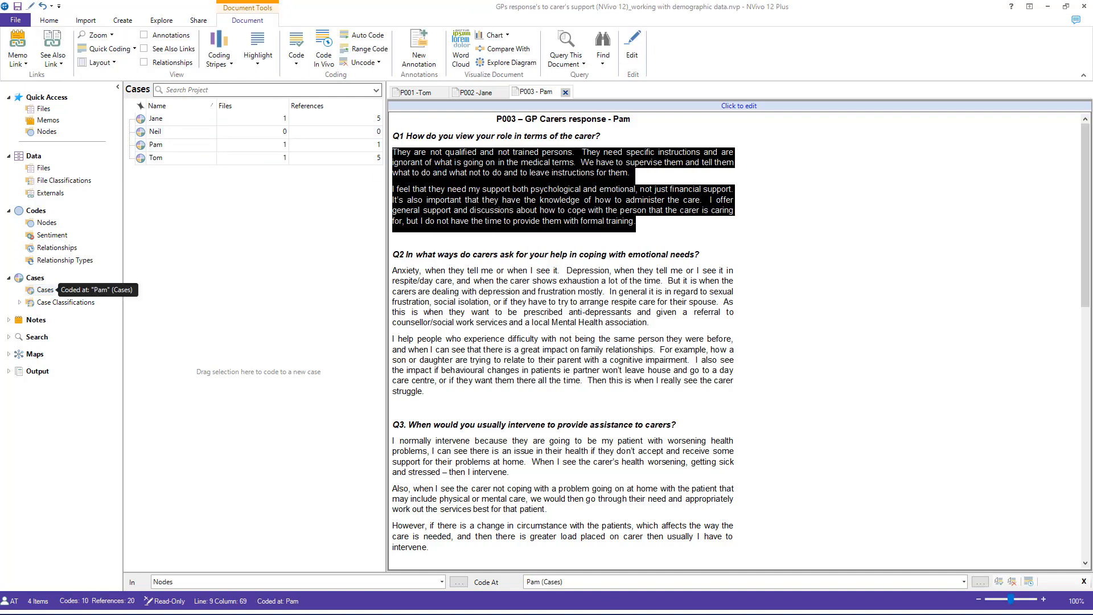
left_click_drag(424, 392, 205, 146)
scroll(460, 354, "down", 5)
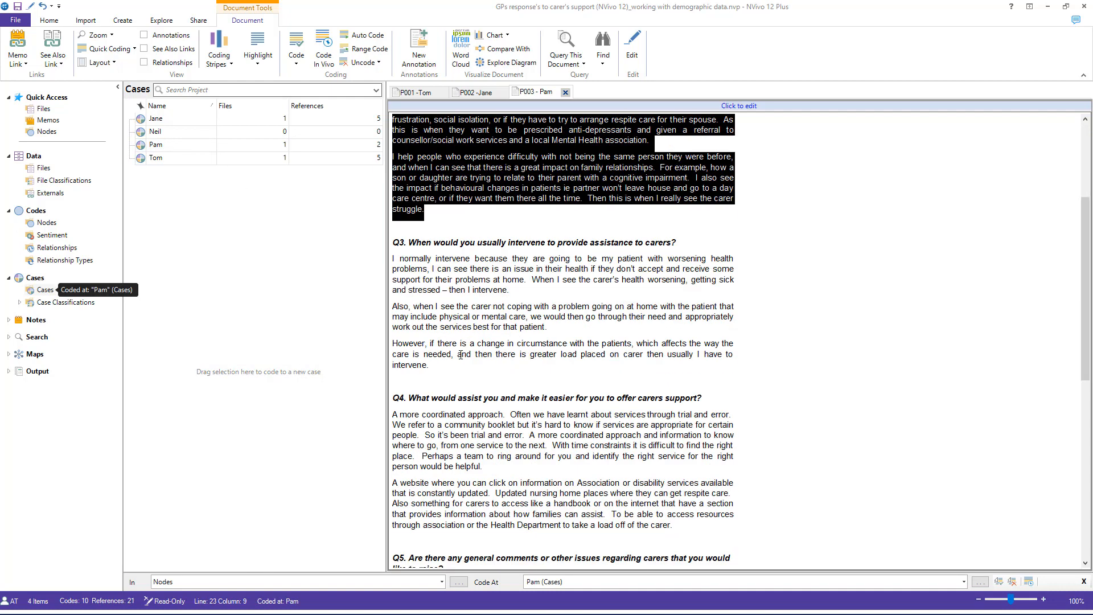
Step: Code the Q3, Q4 and Q5 answers in the P003 interview to the matching participant's case
left_click_drag(444, 369, 384, 259)
left_click_drag(438, 283, 171, 144)
scroll(607, 310, "down", 5)
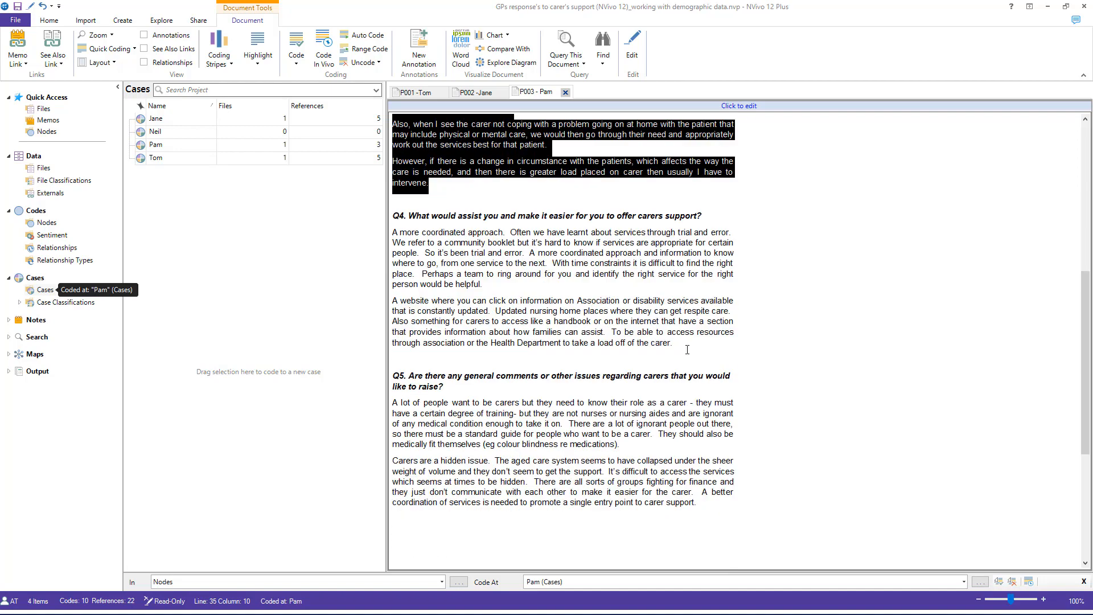
left_click_drag(687, 349, 227, 147)
scroll(575, 352, "down", 3)
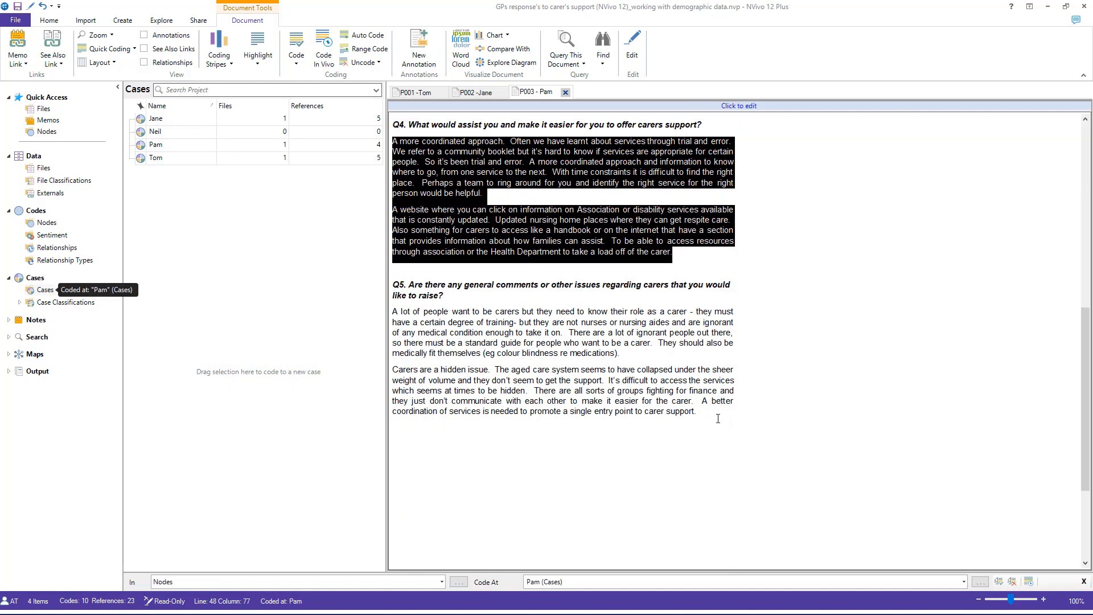
left_click_drag(718, 418, 203, 146)
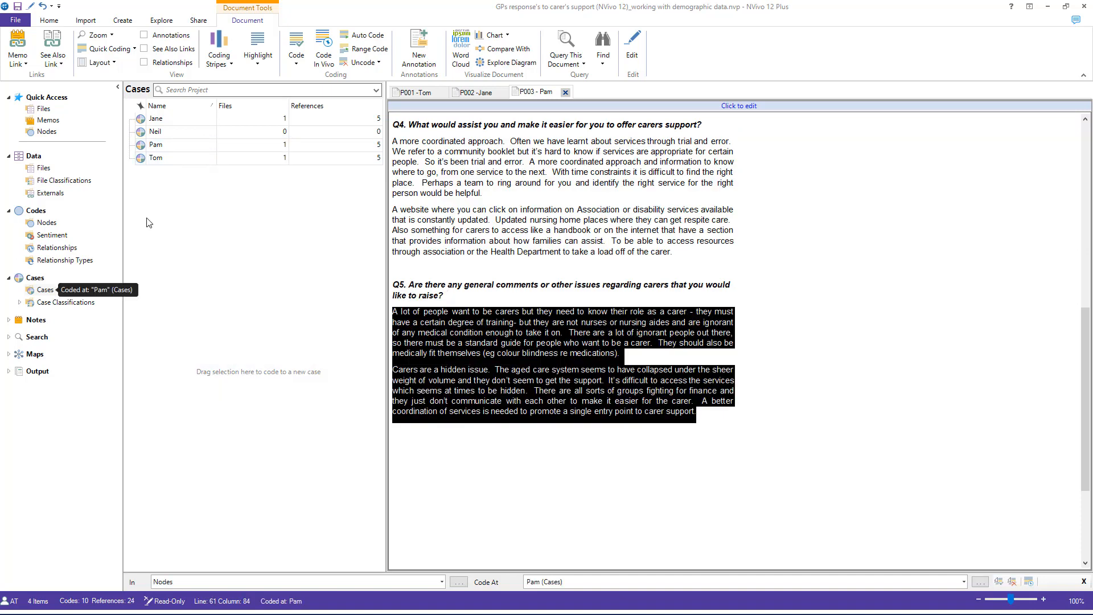
Step: Open the P004 interview file and code its Q1 and Q2 answers to the matching participant's case
left_click(43, 168)
double_click(181, 158)
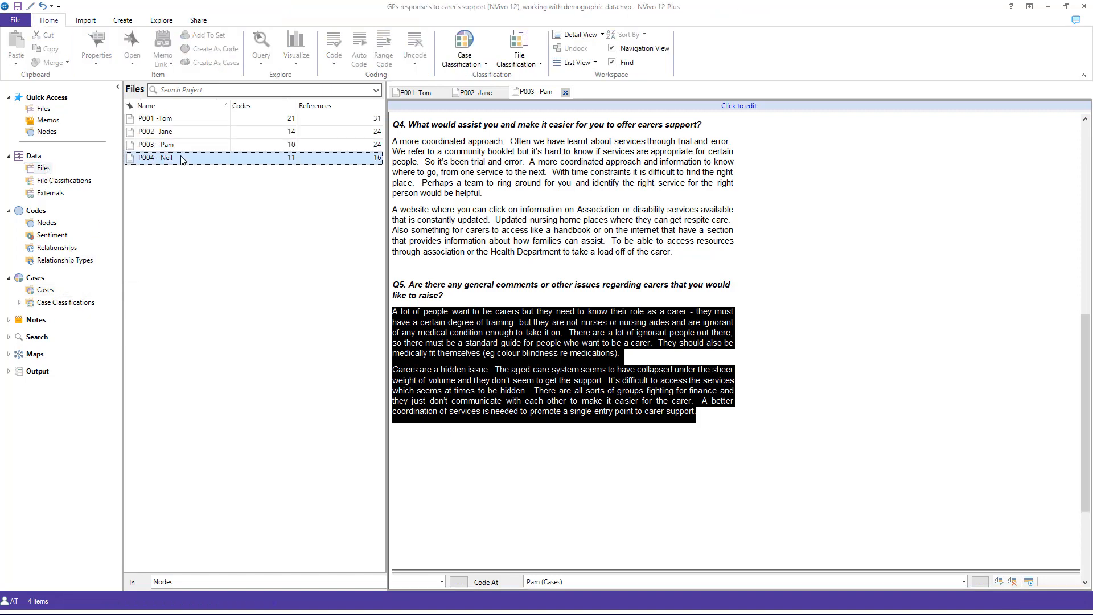
left_click(45, 290)
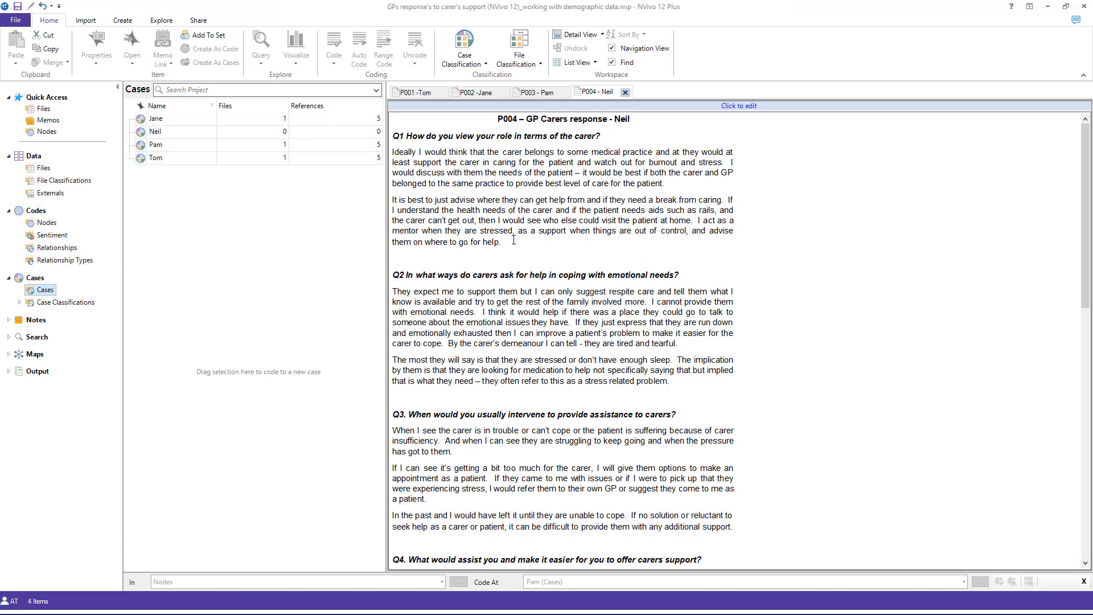
left_click_drag(513, 240, 277, 133)
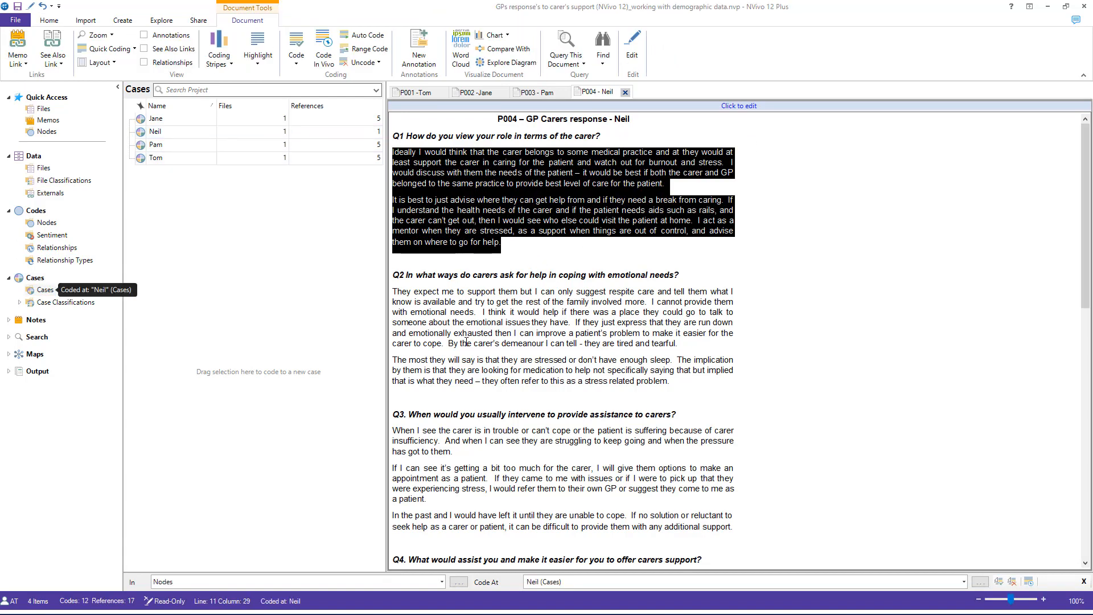
left_click_drag(670, 387, 393, 275)
left_click(509, 344)
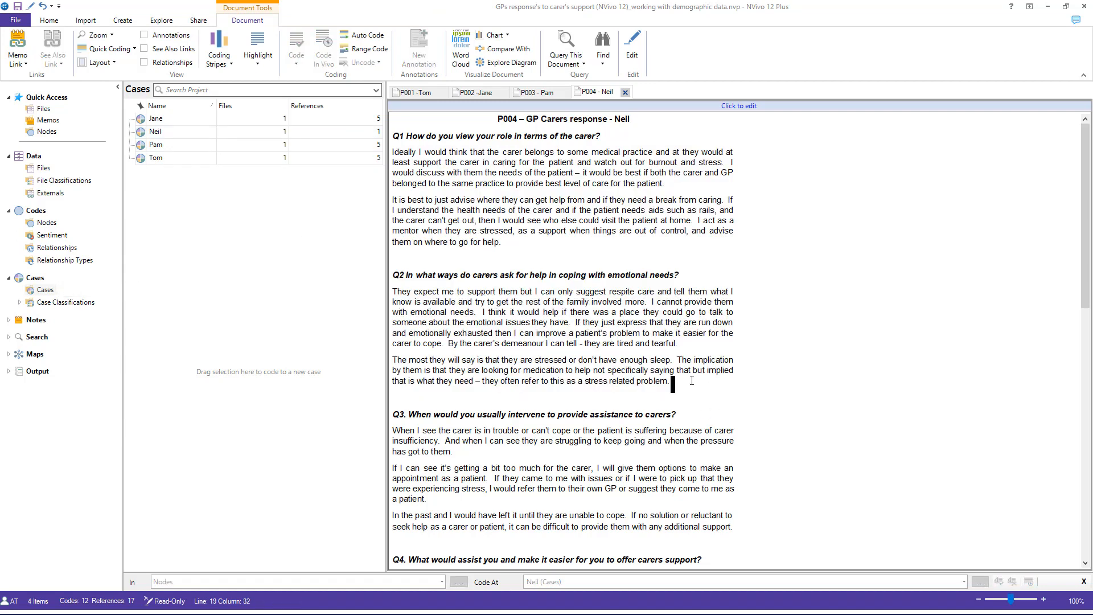
left_click_drag(695, 378, 262, 132)
Step: Code the Q3, Q4 and Q5 answers in the P004 interview to the matching participant's case
scroll(662, 330, "down", 4)
left_click_drag(752, 393, 267, 132)
scroll(577, 392, "down", 4)
left_click_drag(577, 391, 199, 132)
scroll(480, 342, "down", 3)
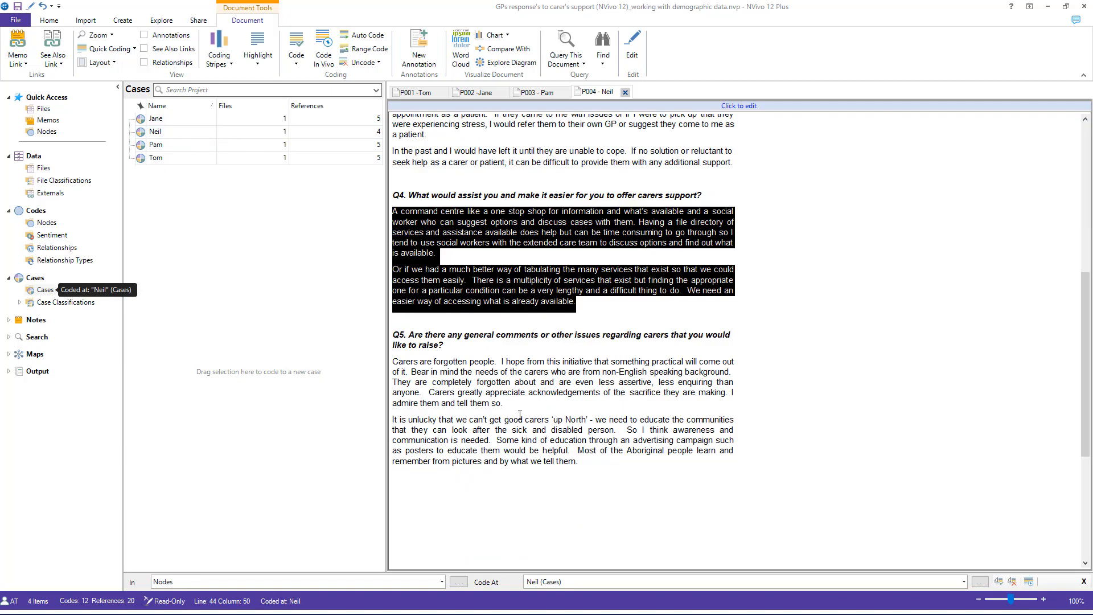
left_click_drag(600, 466, 214, 139)
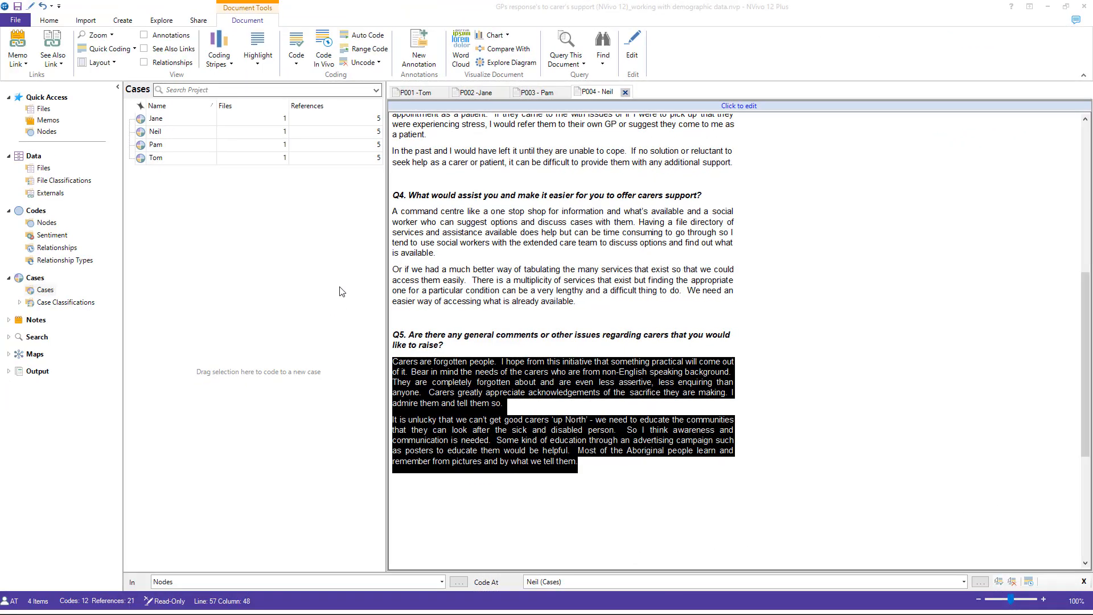
Step: Select all four participant cases and assign them the Person case classification
left_click(171, 125)
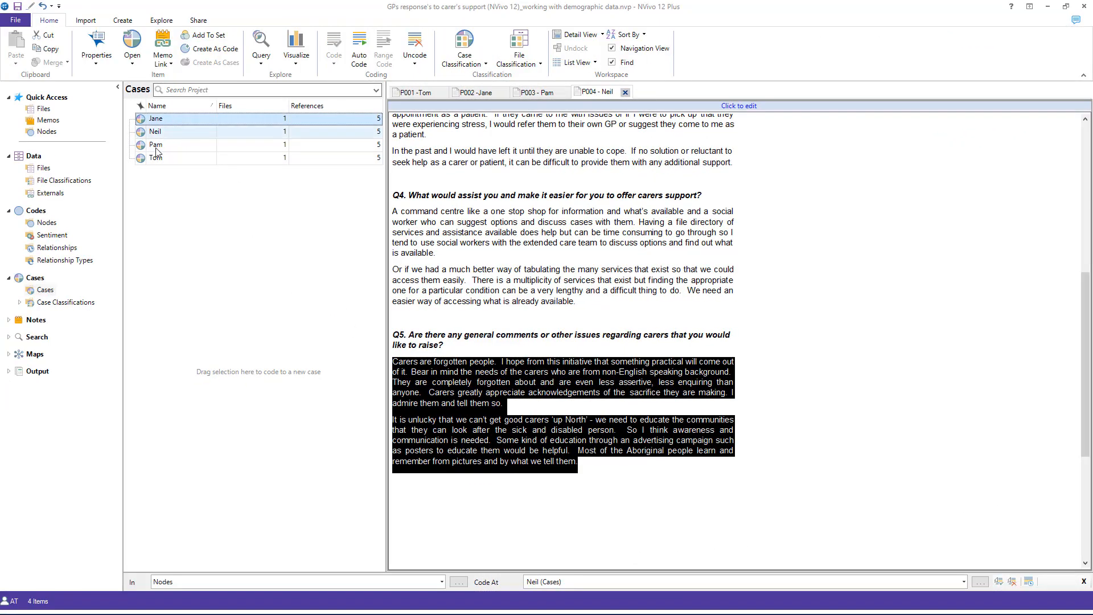
left_click(178, 164, "shift")
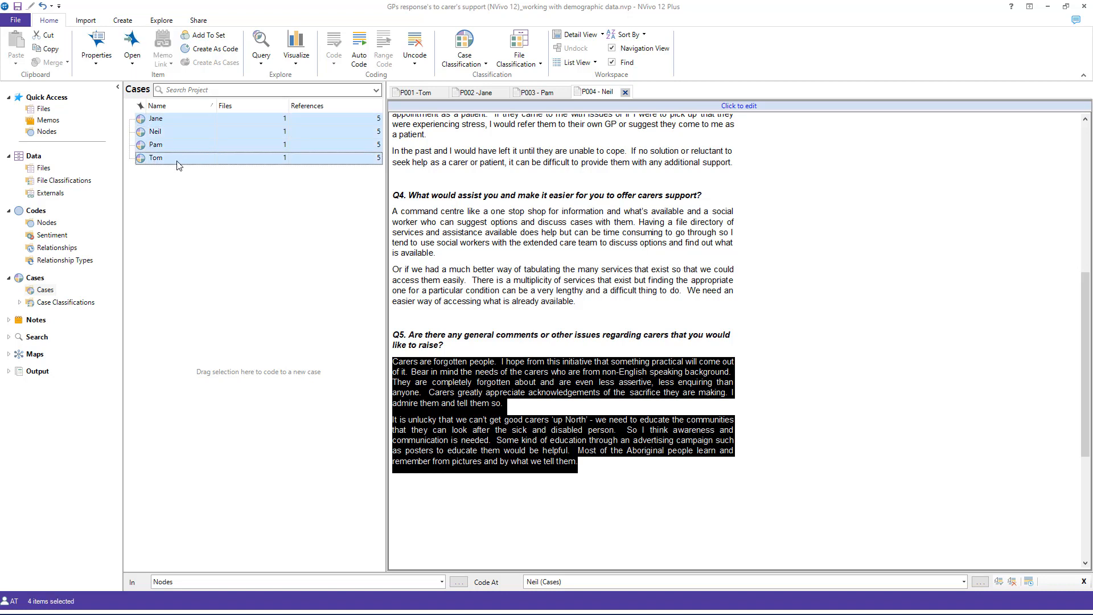
right_click(178, 164)
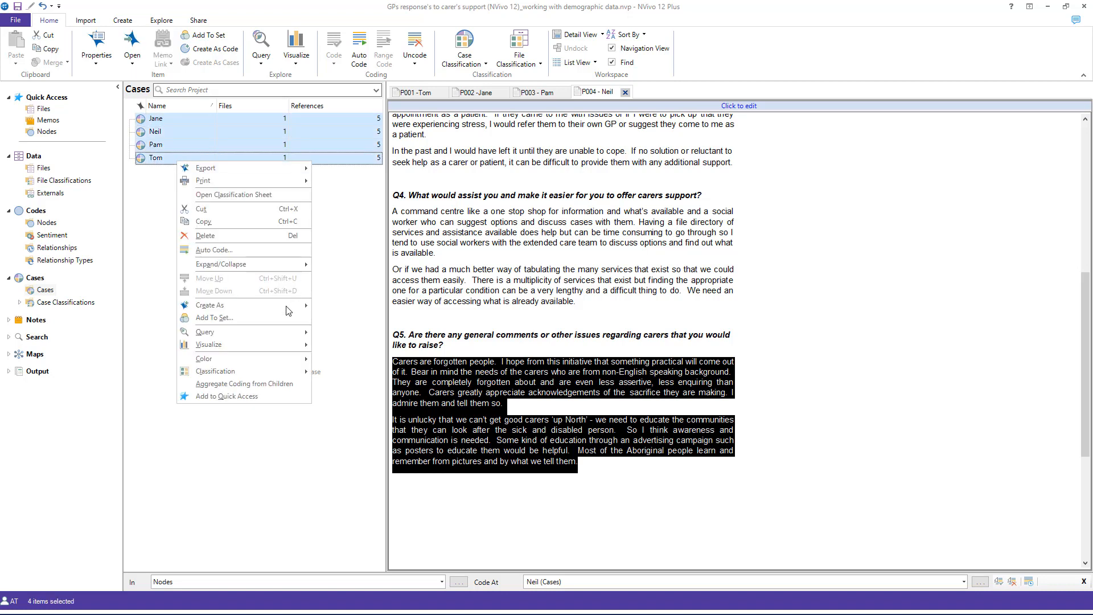
mouse_move(249, 369)
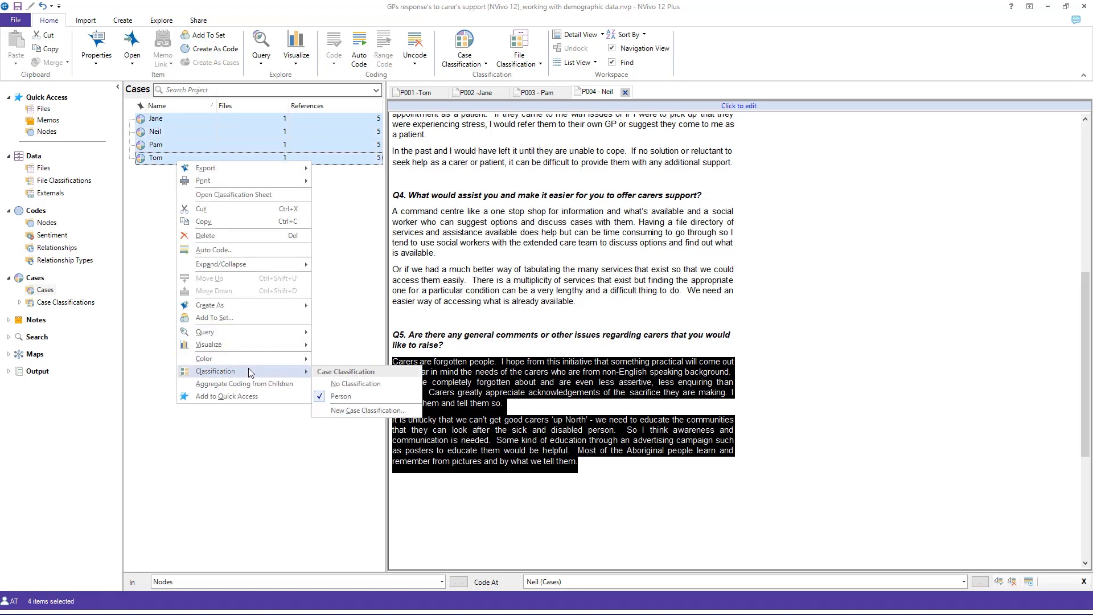
left_click(341, 397)
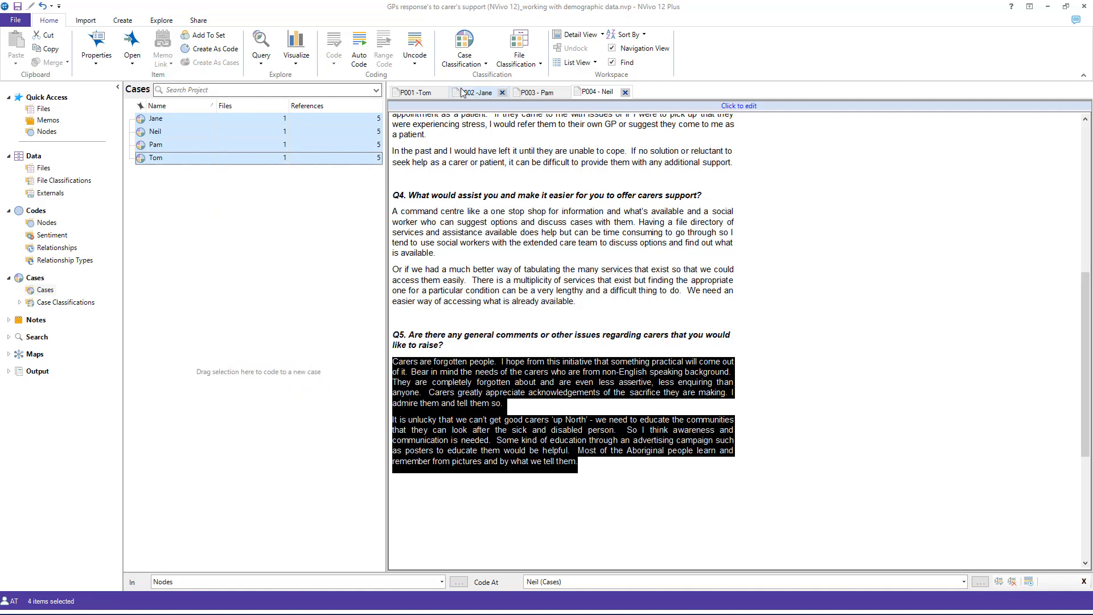
Step: Open the Person classification sheet and set Sex to female for cases 1 and 3 and to male for cases 2 and 4
left_click(462, 63)
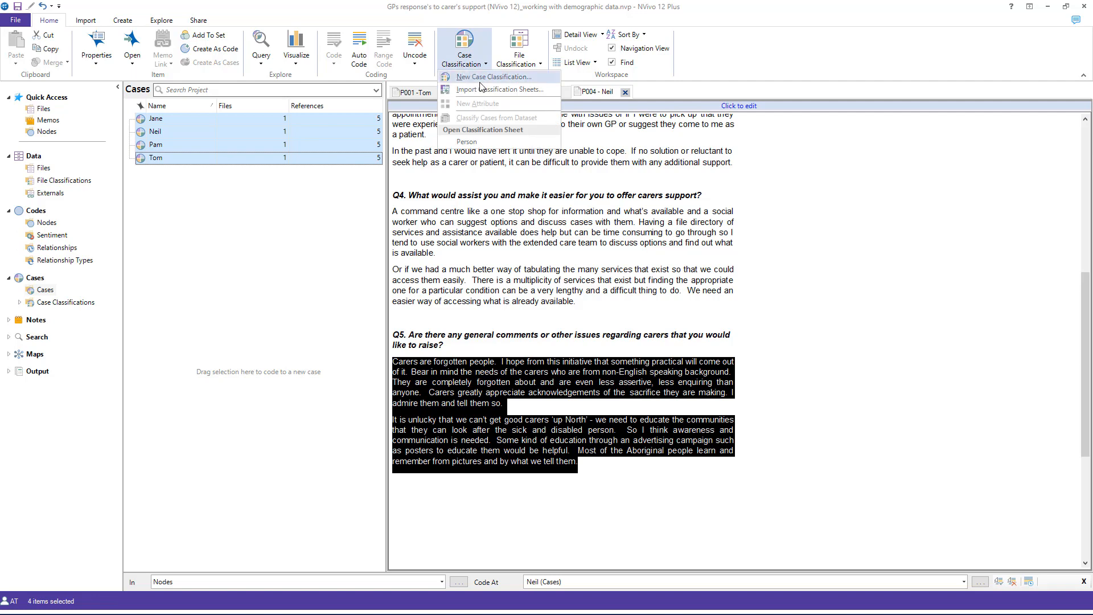
left_click(476, 142)
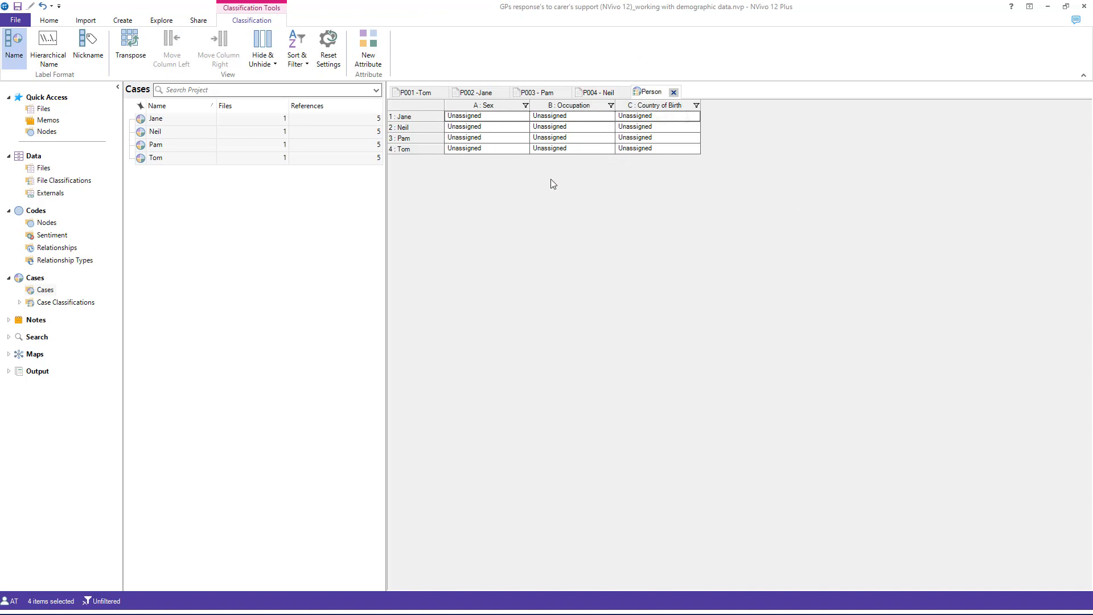
left_click(523, 119)
left_click(524, 116)
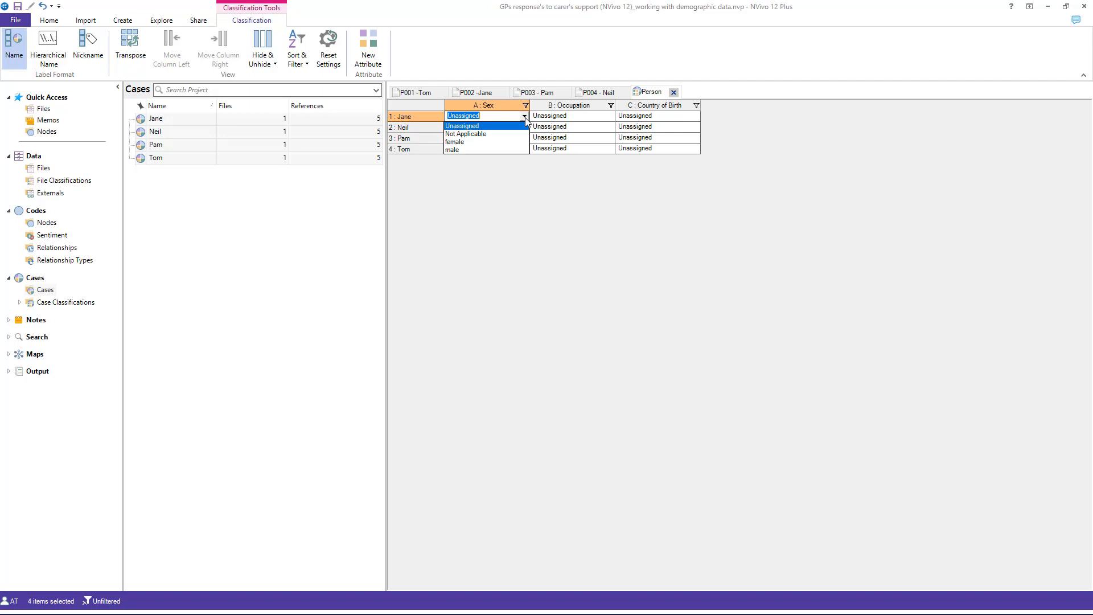
left_click(509, 143)
left_click(522, 127)
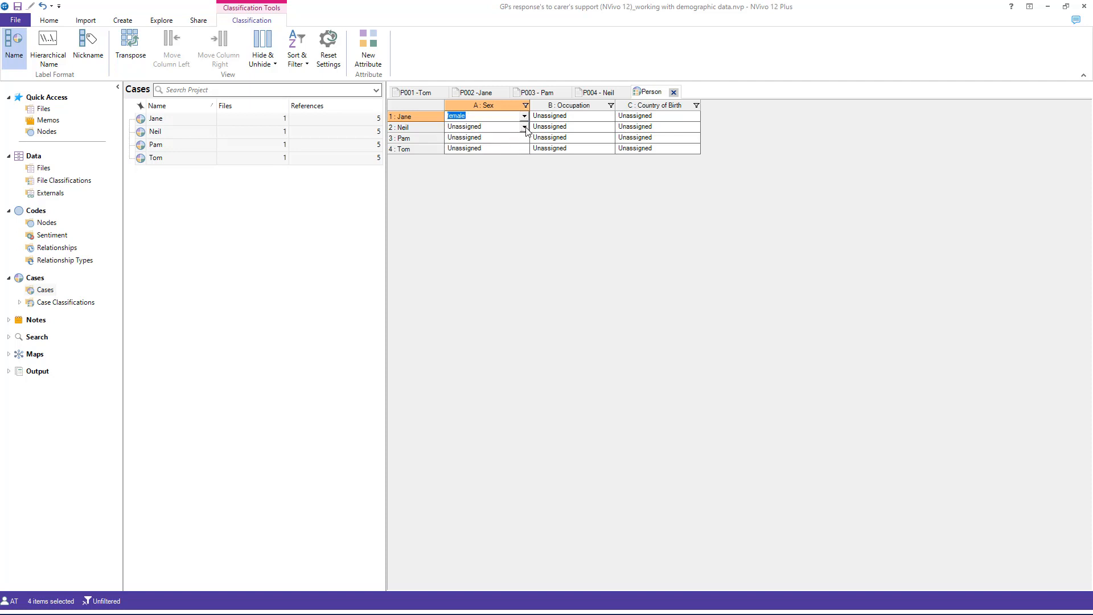
left_click(525, 127)
left_click(488, 160)
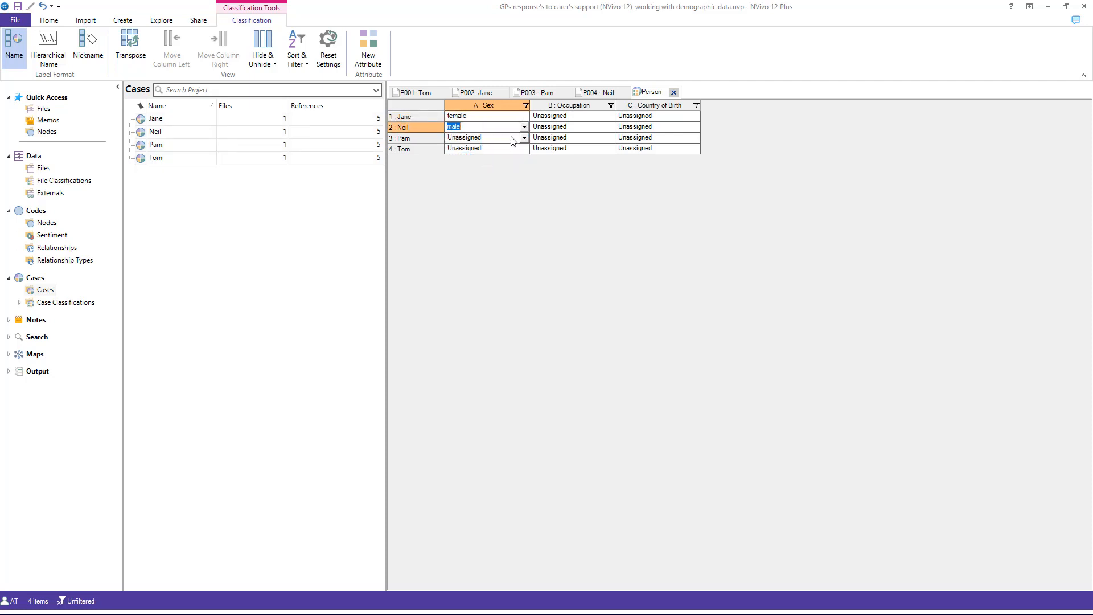
left_click(525, 138)
left_click(504, 164)
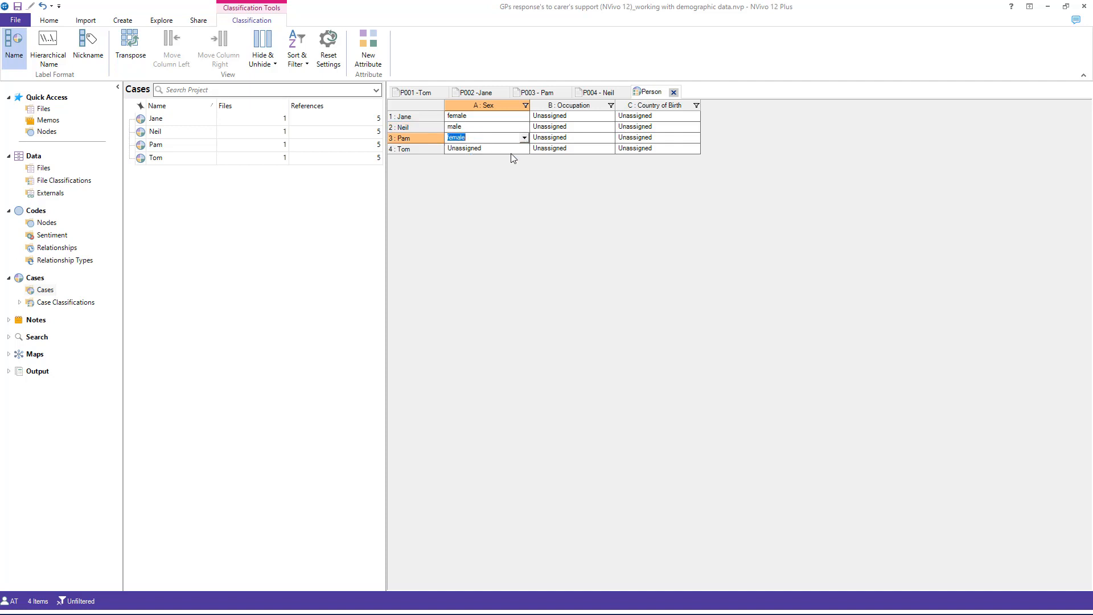
left_click(525, 148)
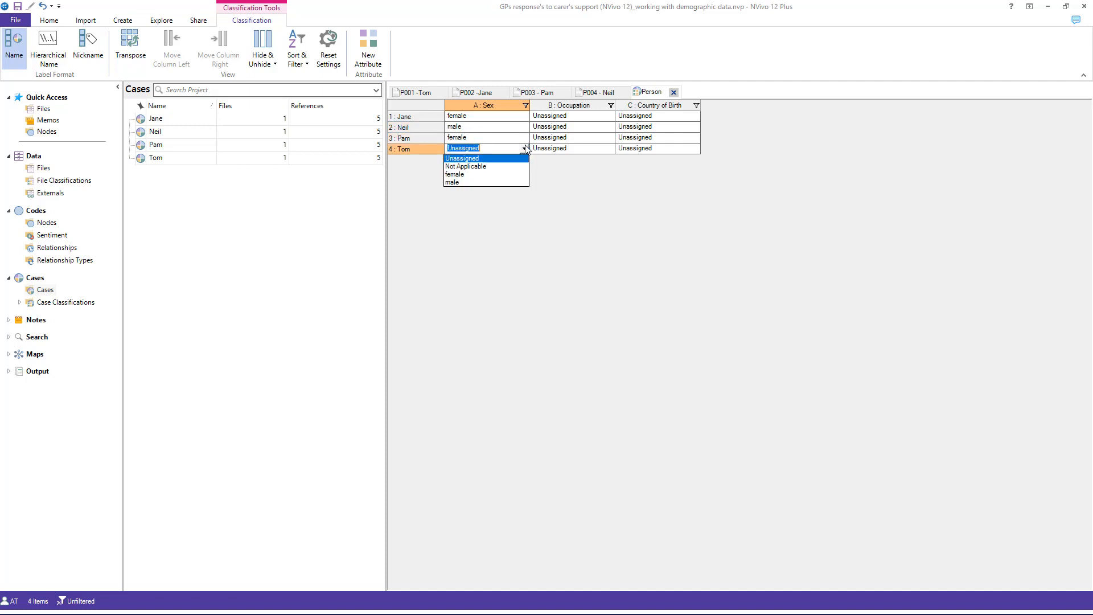
left_click(500, 182)
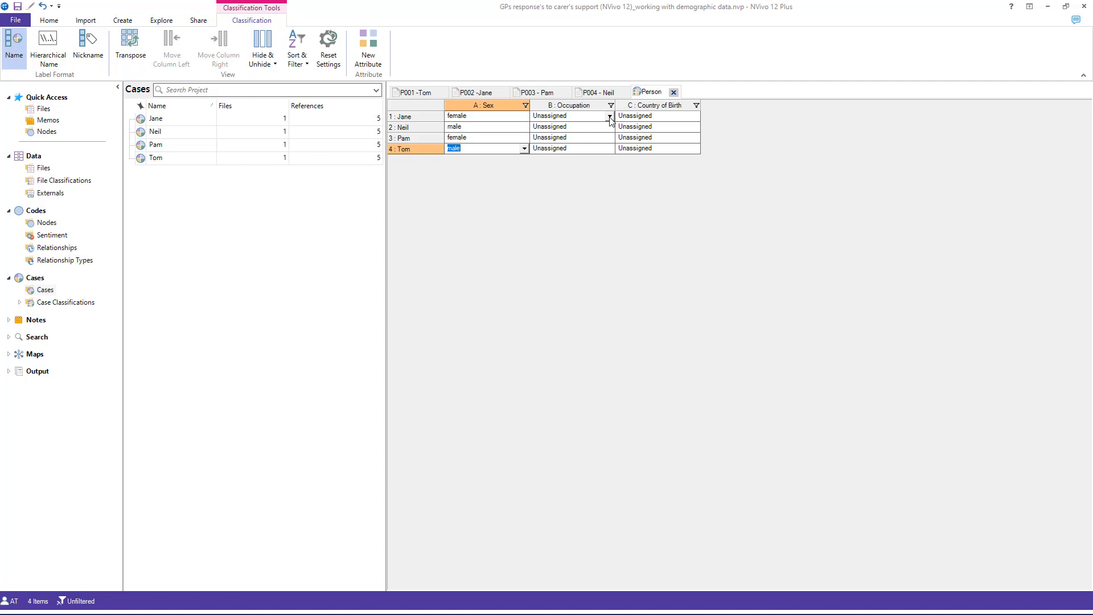
Step: Set Occupation to rehabilitation specialist for case 1 and to general practitioner for cases 2, 3 and 4
left_click(610, 117)
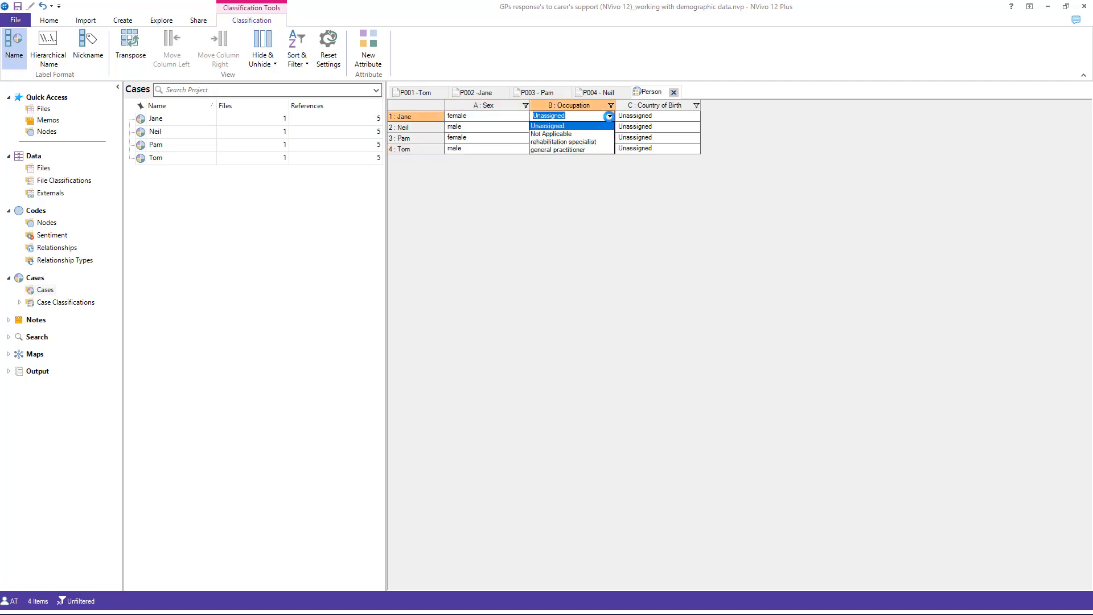
left_click(607, 140)
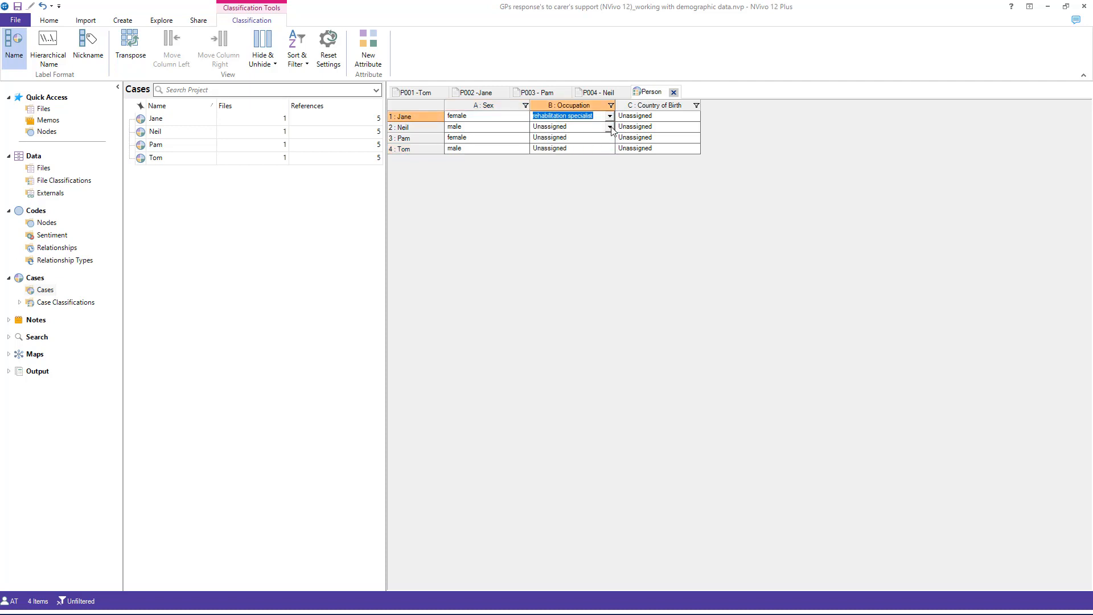
left_click(610, 128)
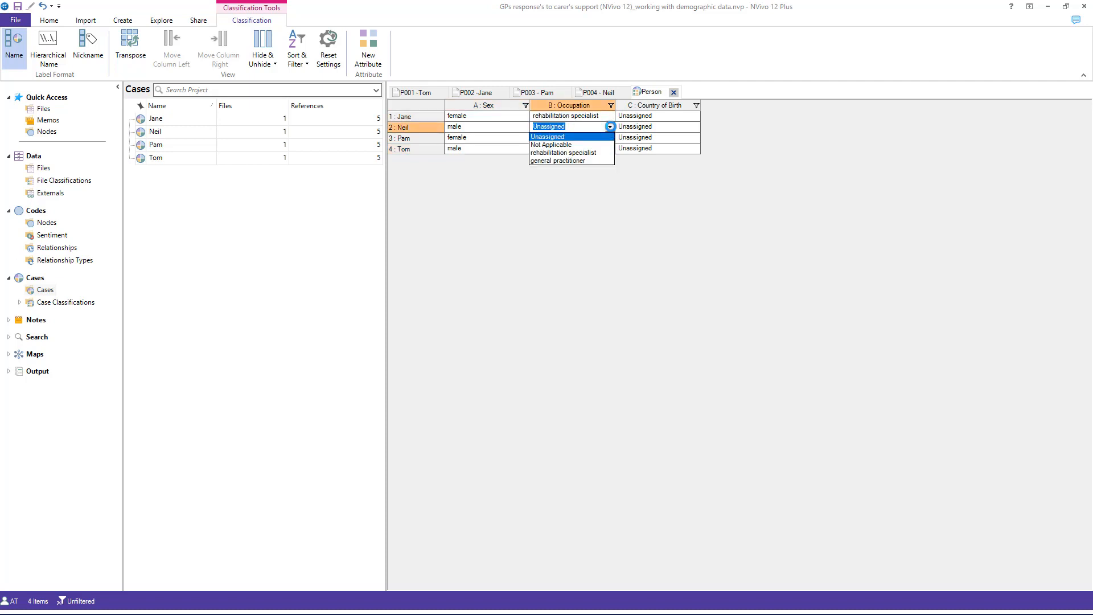
left_click(586, 160)
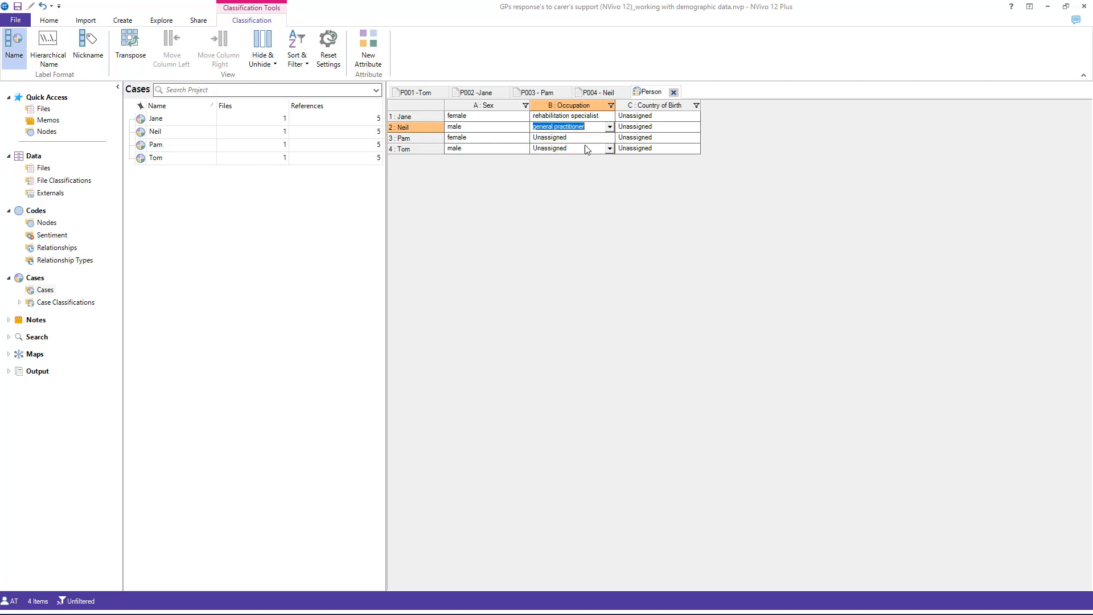
left_click(609, 138)
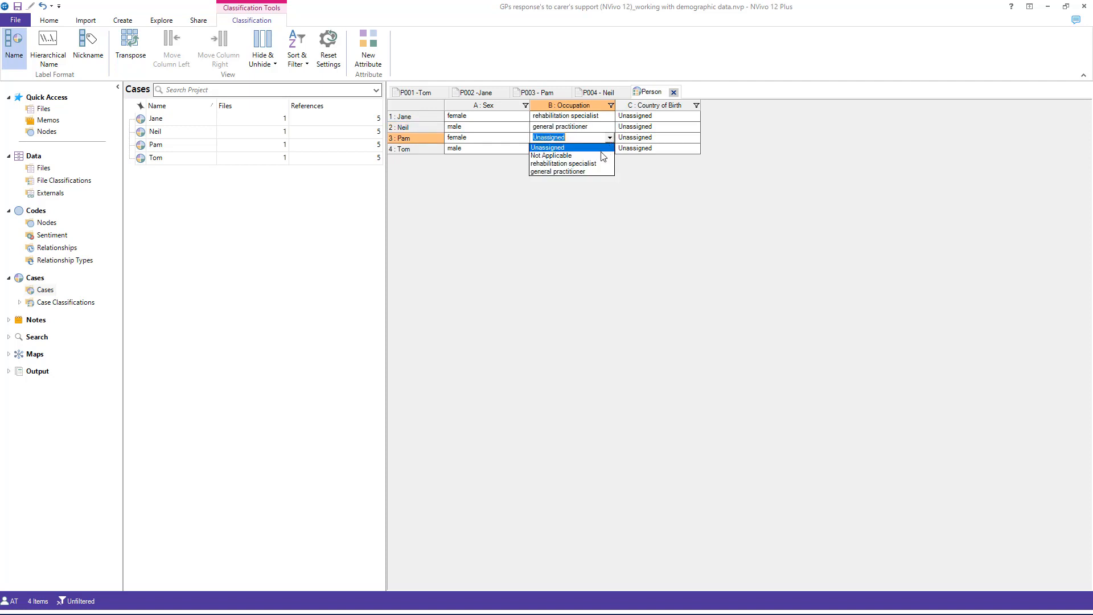
left_click(578, 171)
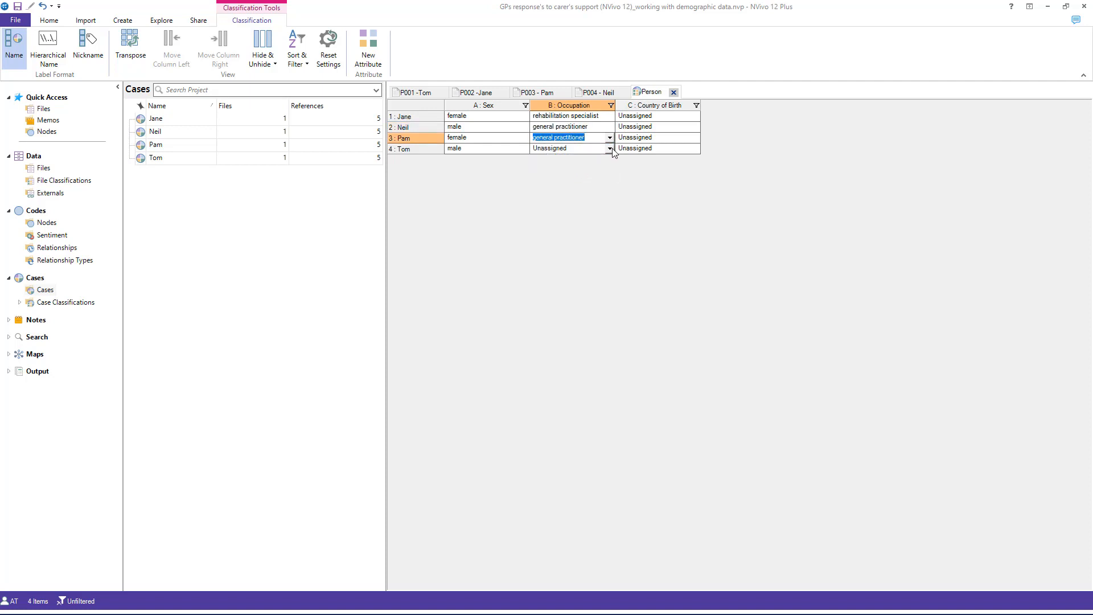
left_click(610, 149)
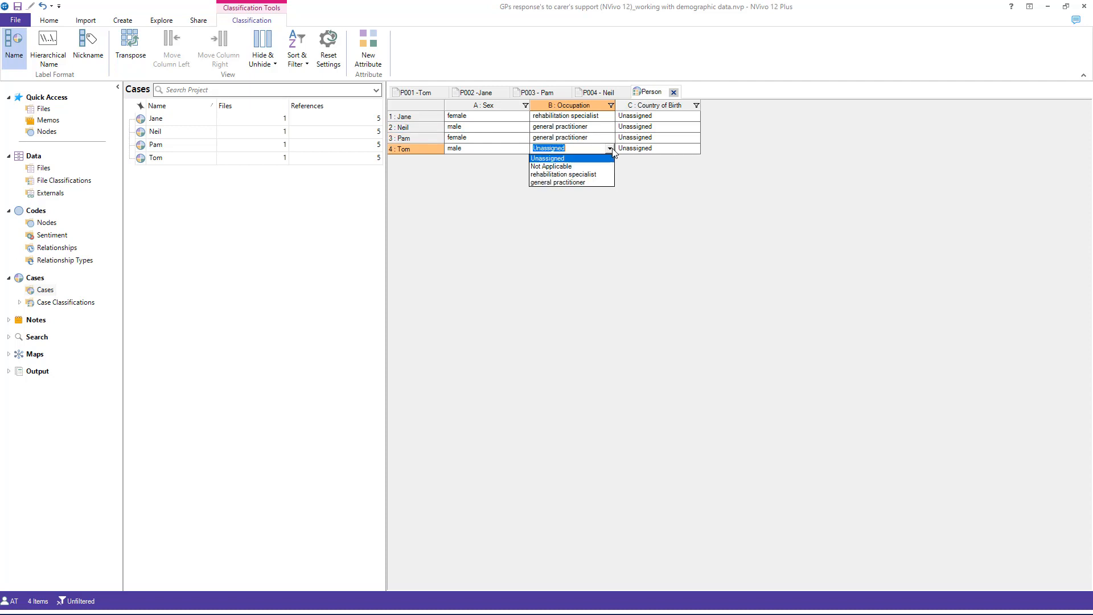
left_click(598, 183)
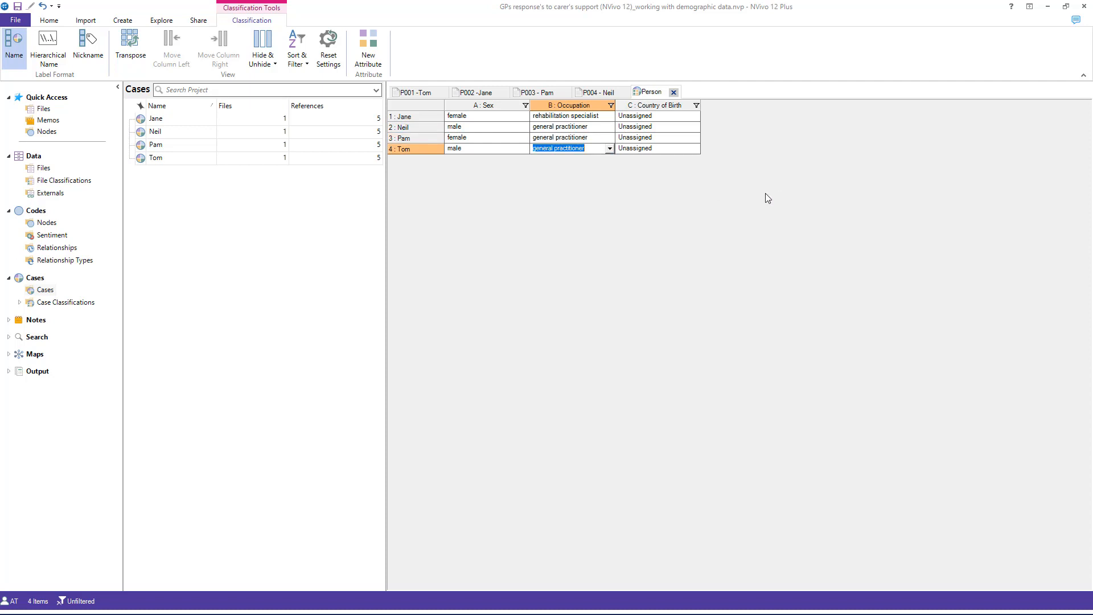
Step: Check the P001 participant's origin in the GP profiles PDF in Adobe Acrobat and set Country of Birth to United Kindgom for case 4 in NVivo
key("alt+Tab")
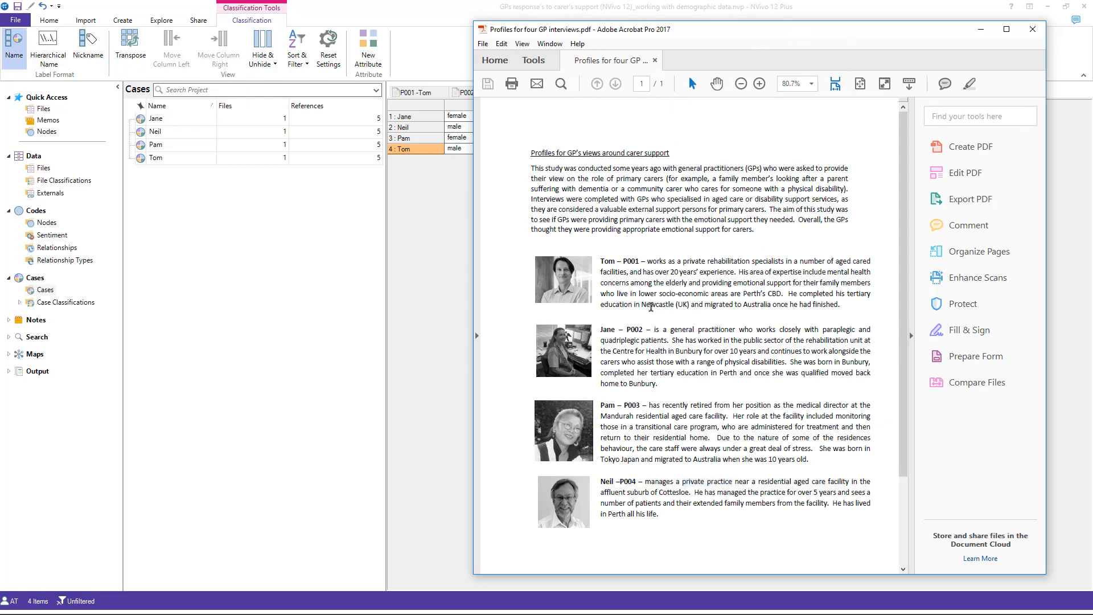
left_click_drag(642, 305, 714, 308)
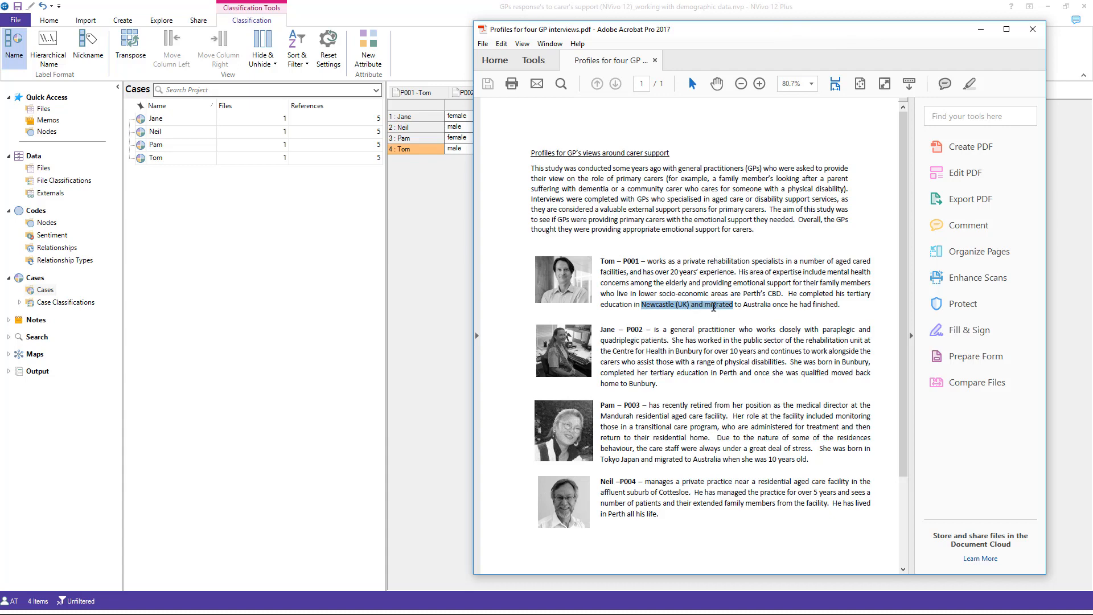
left_click(981, 29)
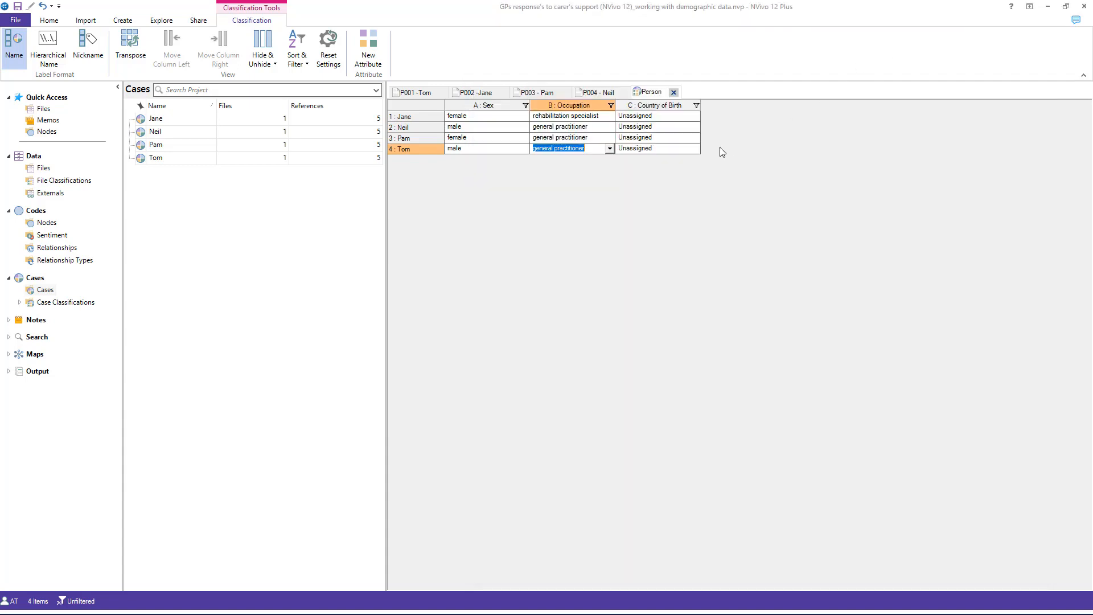
left_click(696, 149)
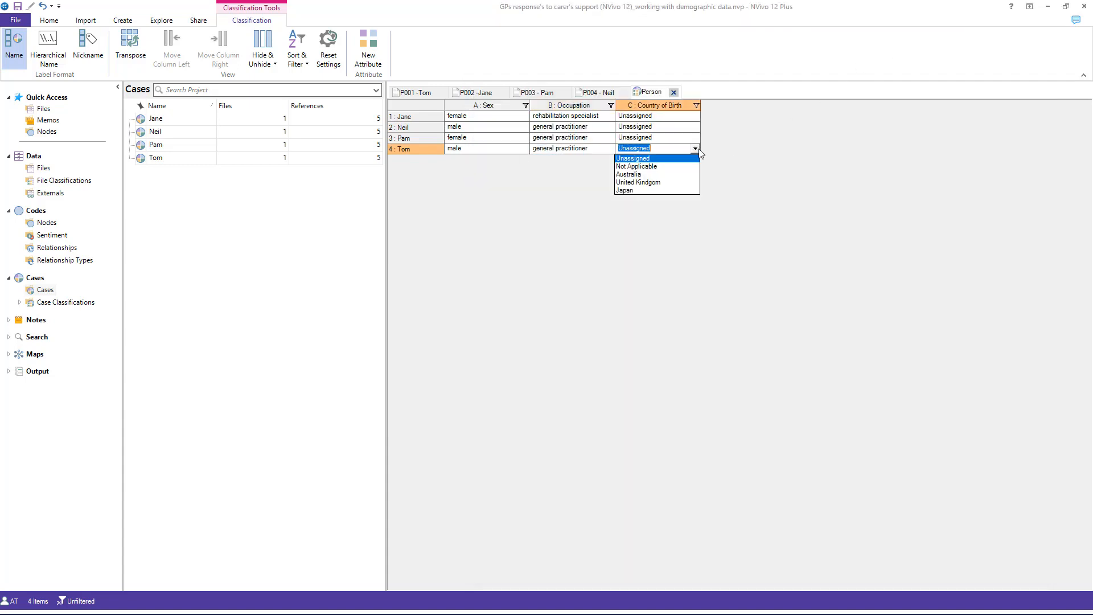
left_click(671, 183)
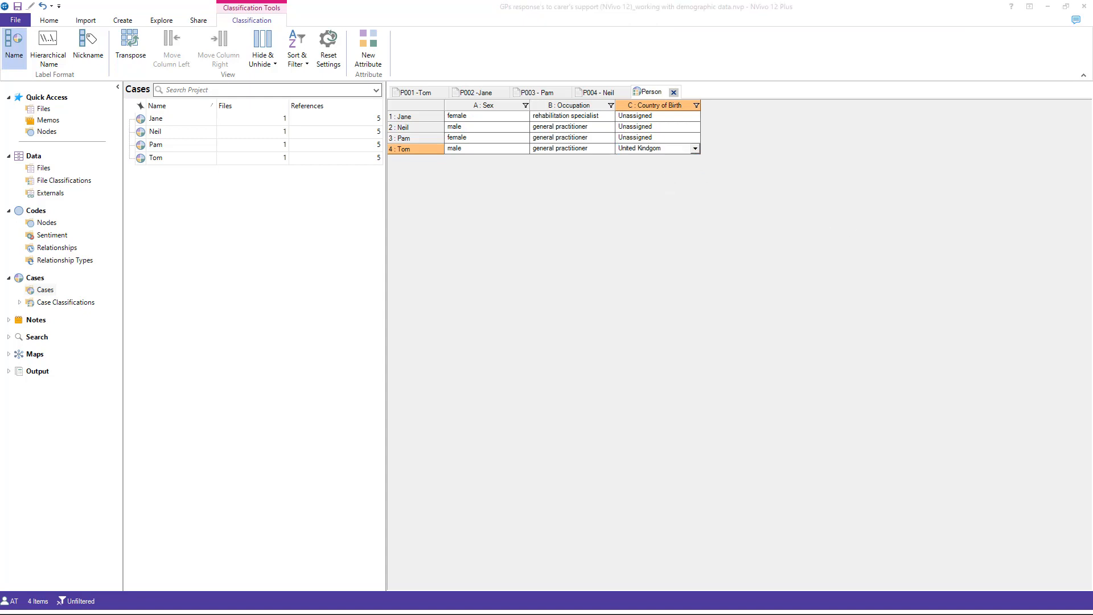
Step: Check the P002 participant's birthplace in the GP profiles PDF in Adobe Acrobat and set Country of Birth to Australia for case 1 in NVivo
key("alt+Tab")
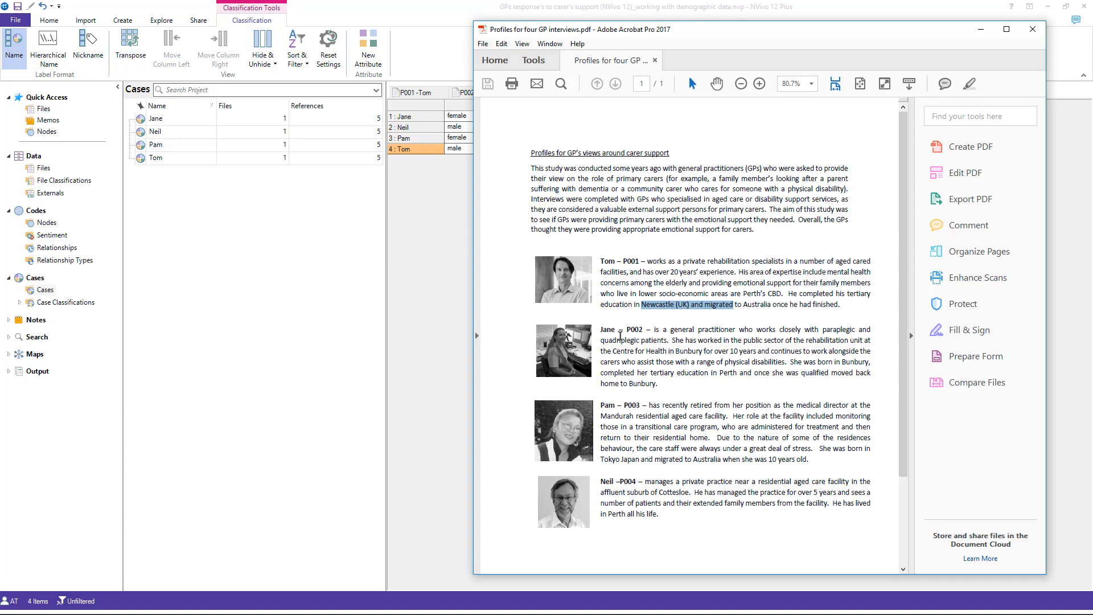
left_click_drag(612, 384, 647, 384)
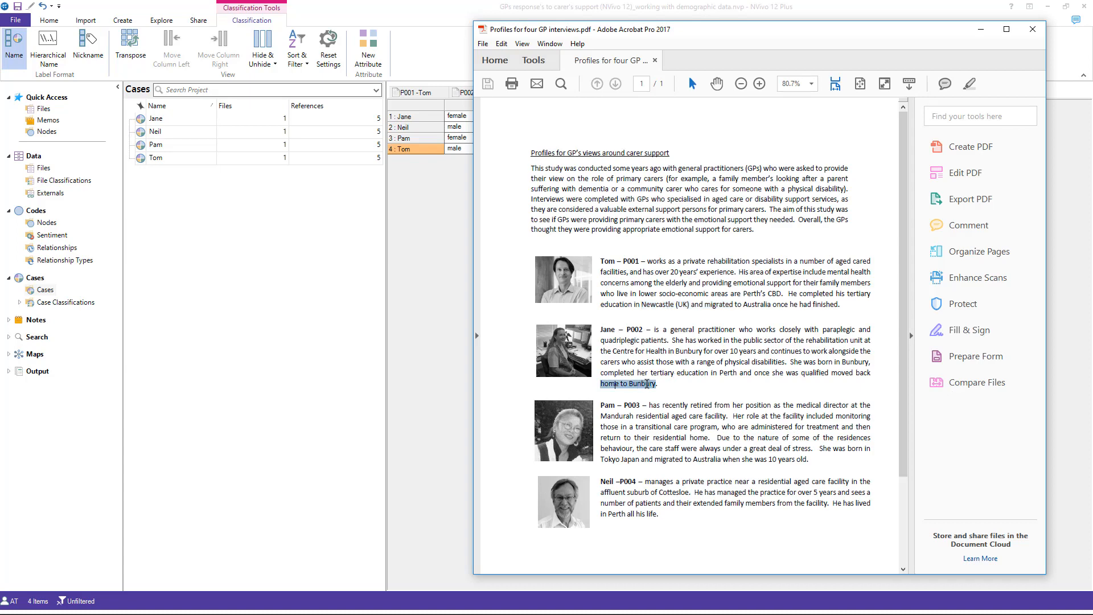
left_click(980, 29)
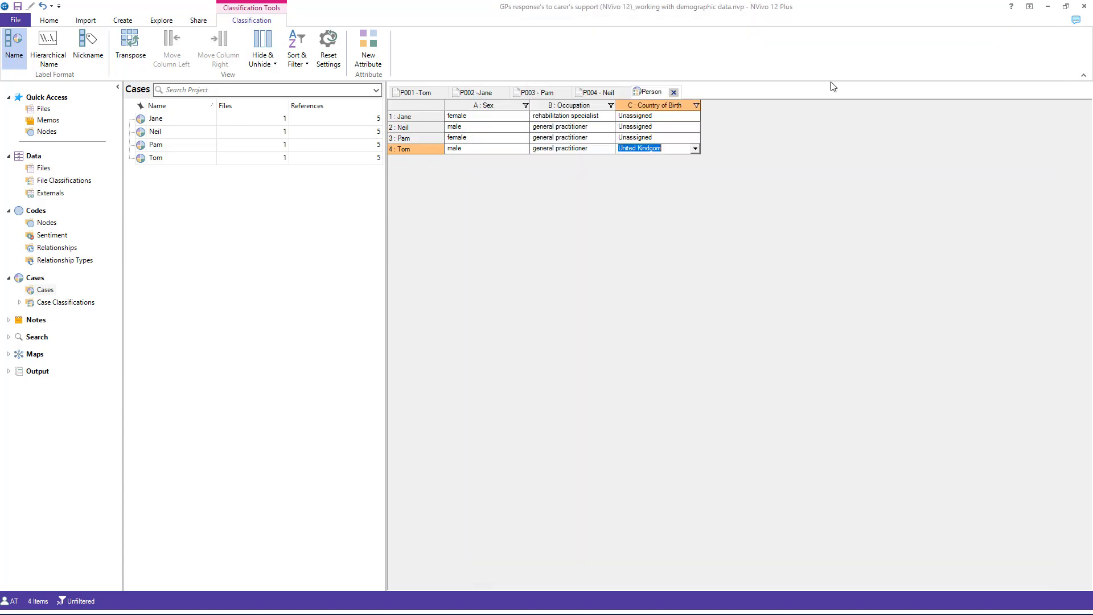
left_click(696, 116)
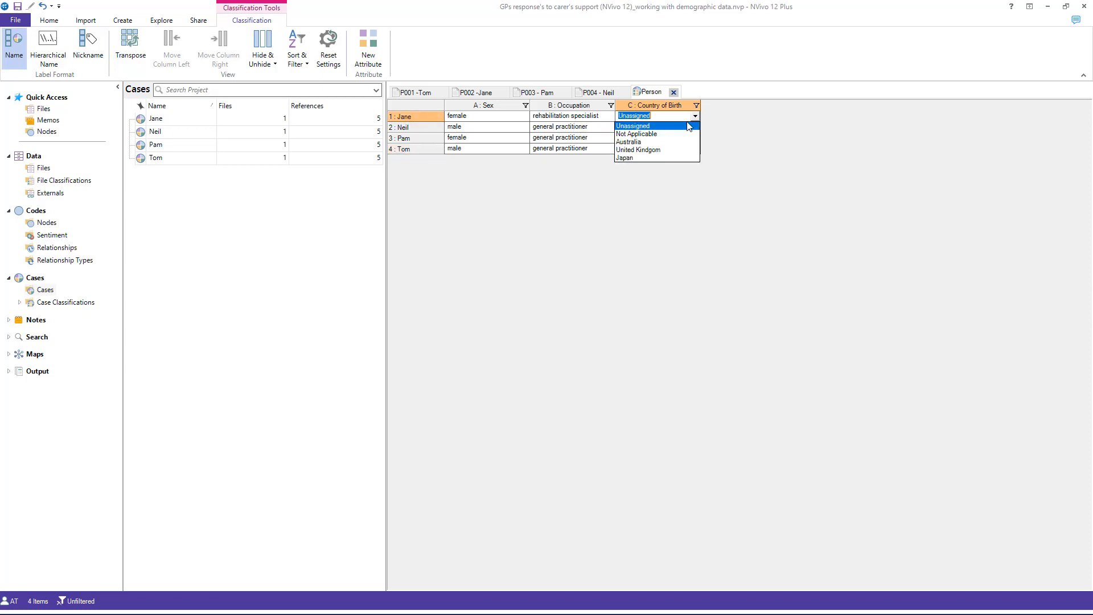
left_click(667, 142)
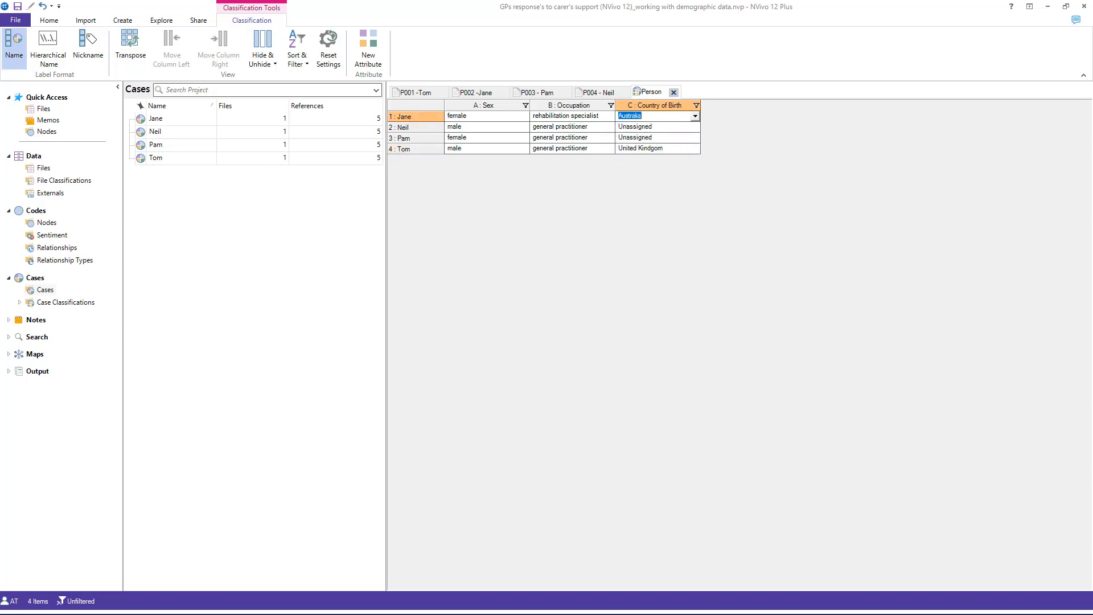
Step: Check the P003 participant's birthplace in the profiles PDF in Adobe Acrobat and set Country of Birth to Japan for case 3 in NVivo
key("alt+Tab")
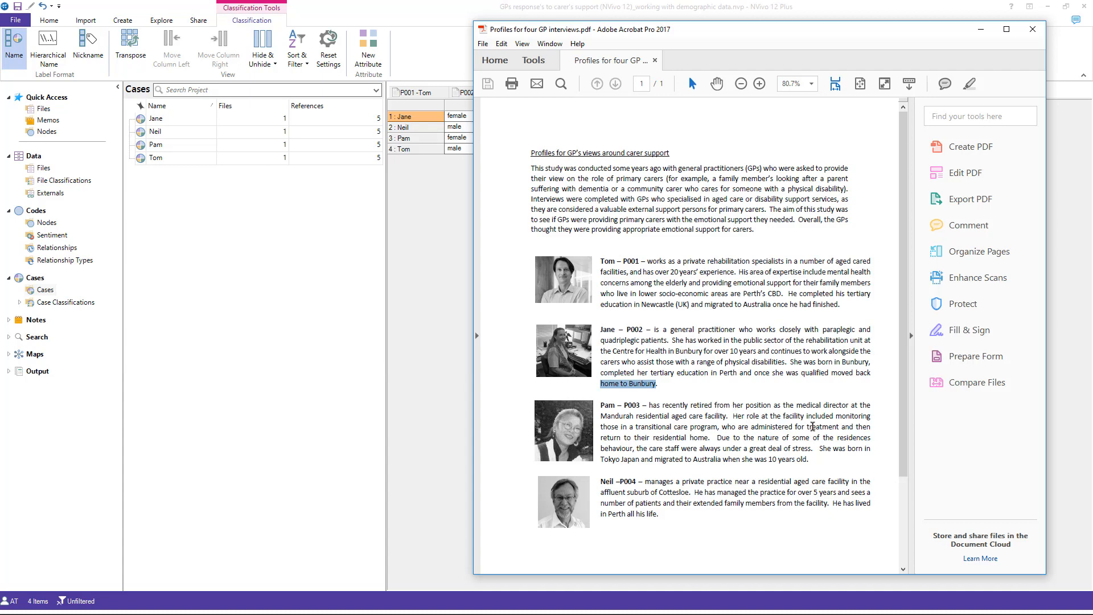
left_click_drag(601, 459, 642, 459)
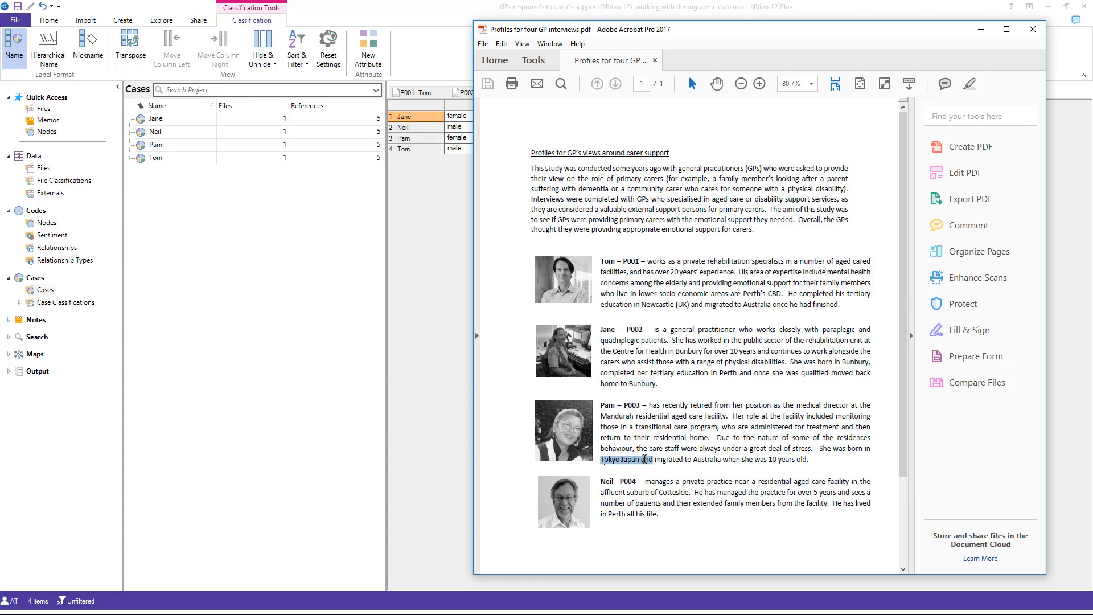
left_click(980, 29)
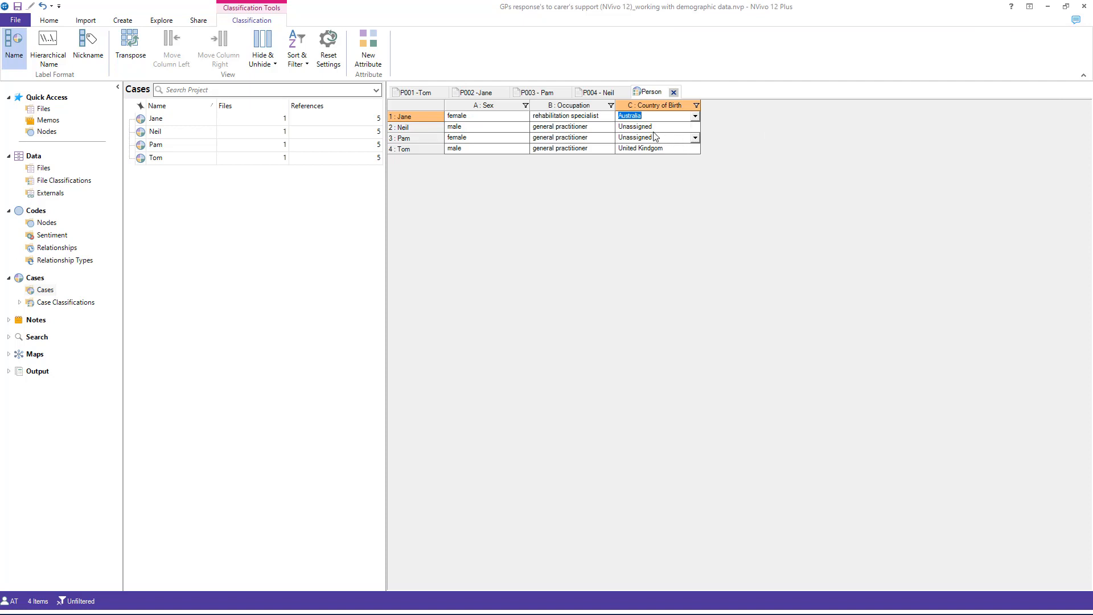
left_click(655, 137)
left_click(694, 137)
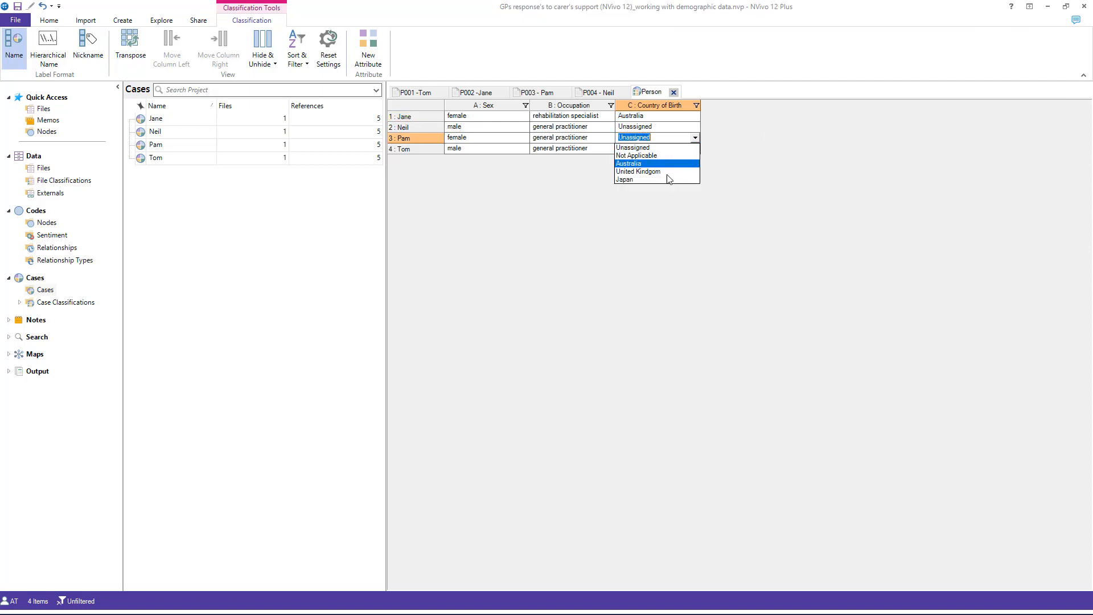
left_click(668, 180)
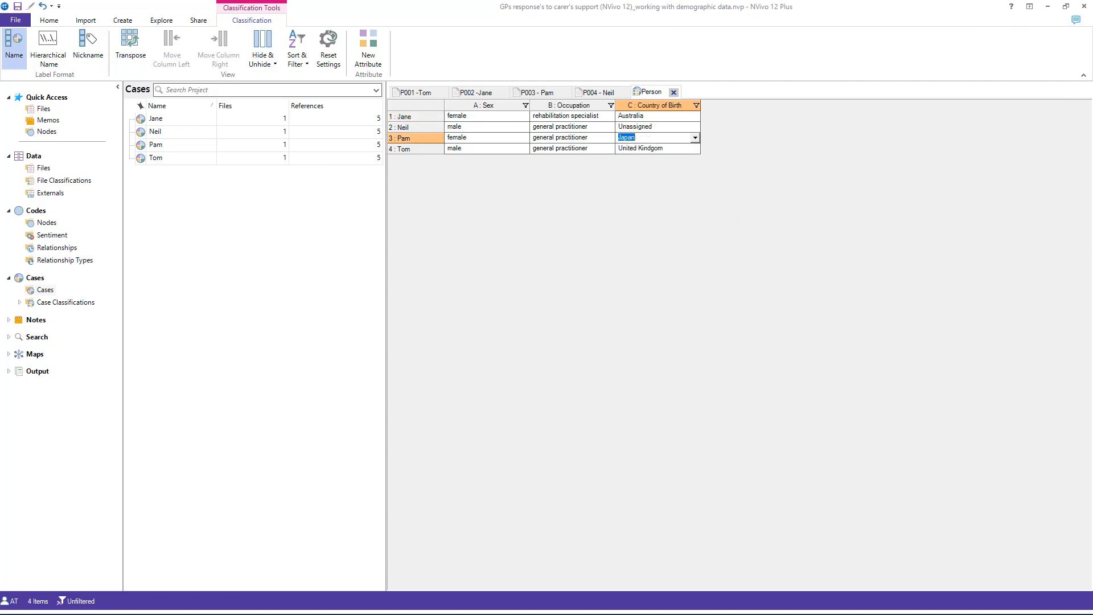
Step: Check the P004 participant's background in the profiles PDF in Adobe Acrobat and set Country of Birth to Australia for case 2 in NVivo
key("alt+Tab")
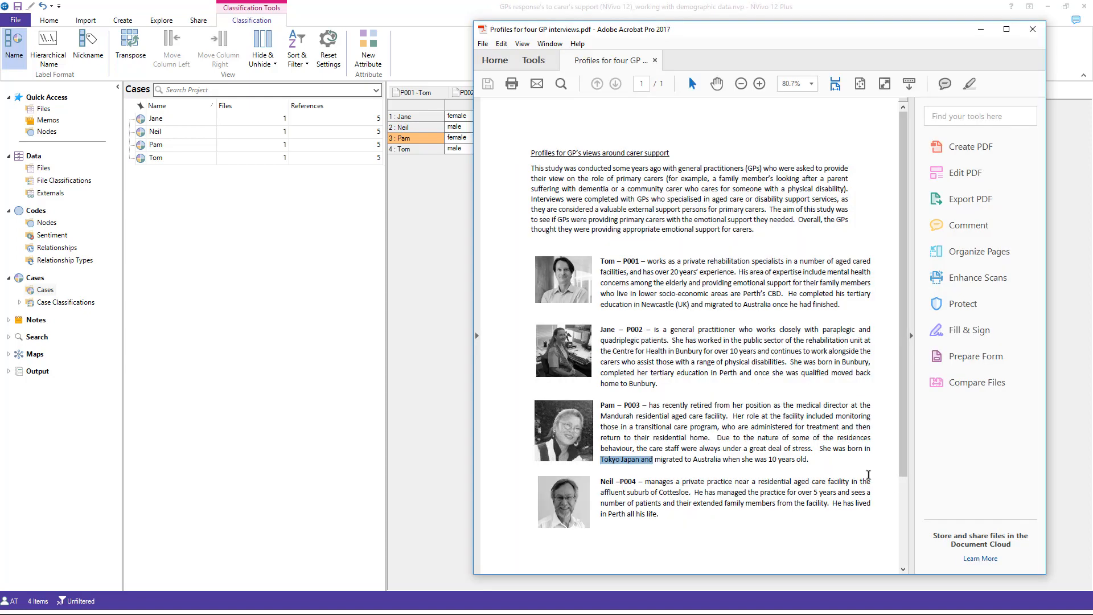
left_click(685, 502)
left_click_drag(826, 505, 640, 521)
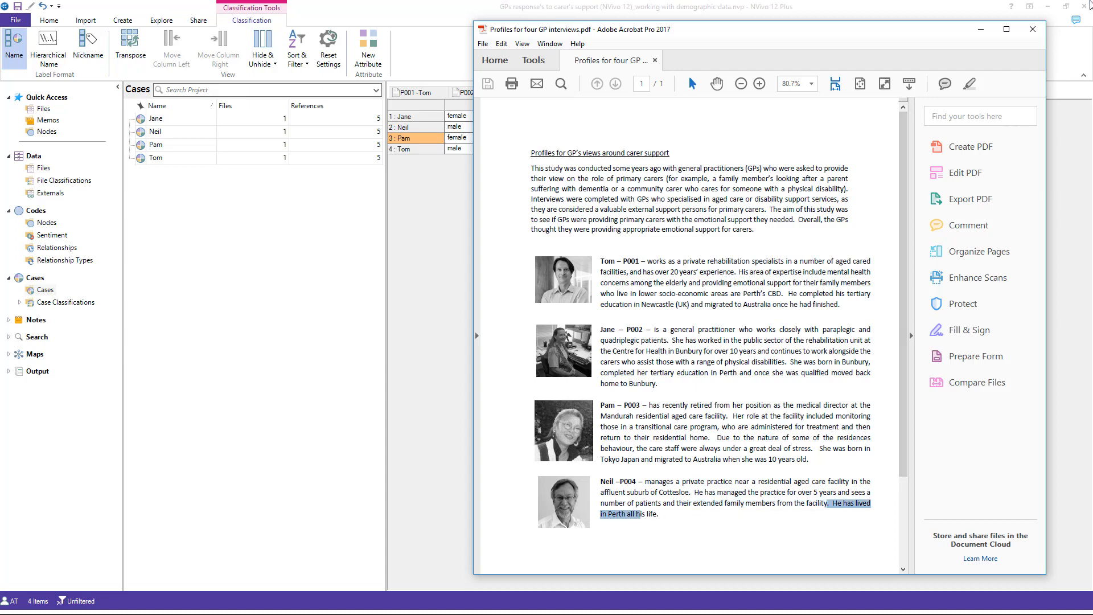
left_click(981, 30)
left_click(572, 364)
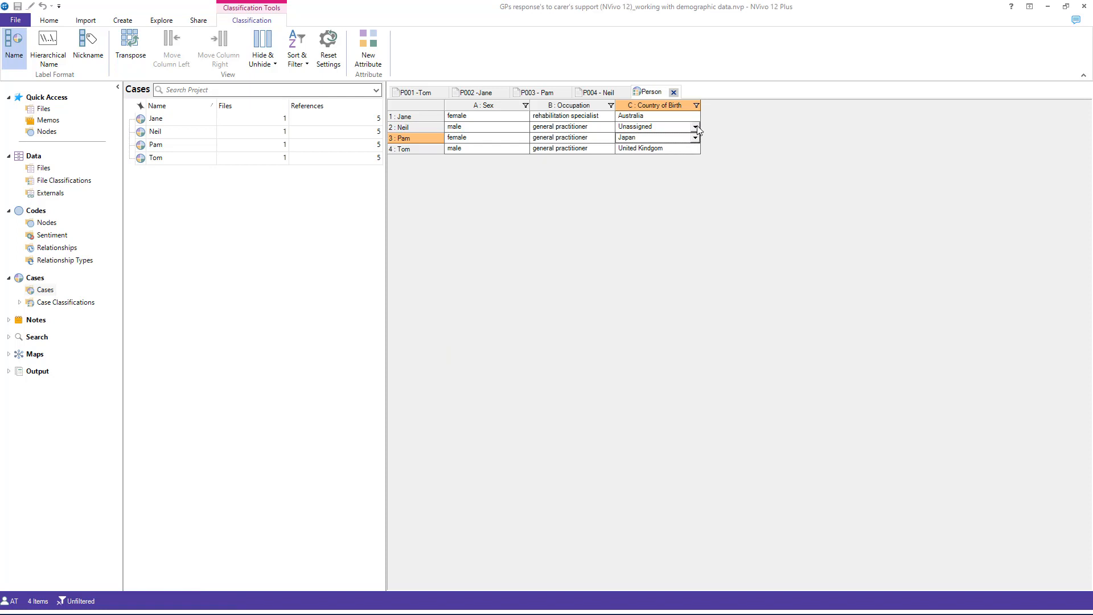
left_click(695, 127)
left_click(657, 154)
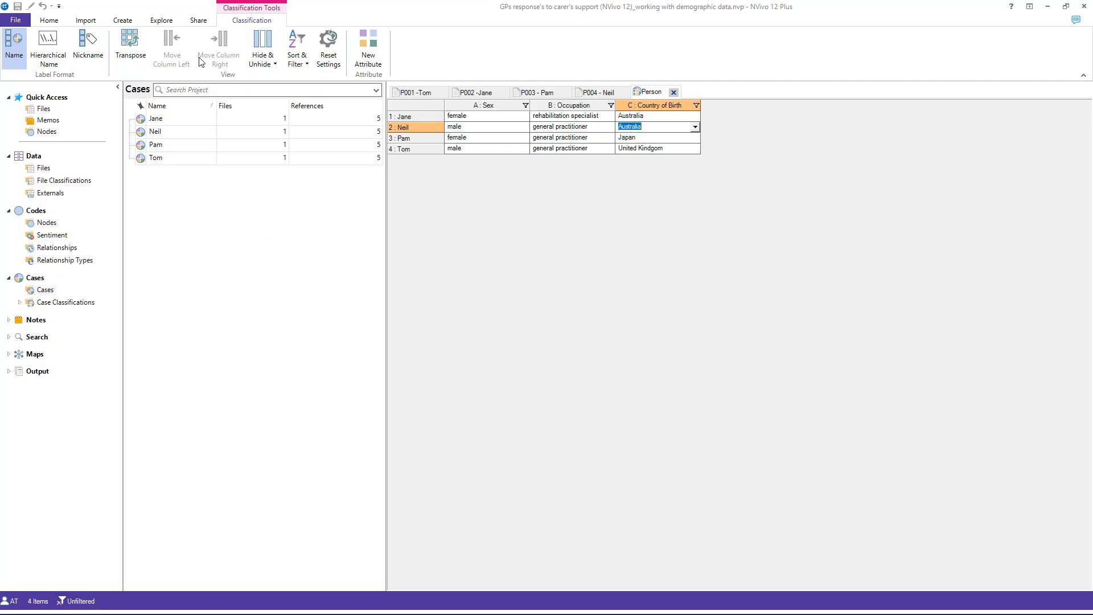
Step: Run a Word Frequency query on Files & Externals for the 300 most frequent words, grouped with stemmed words
left_click(165, 23)
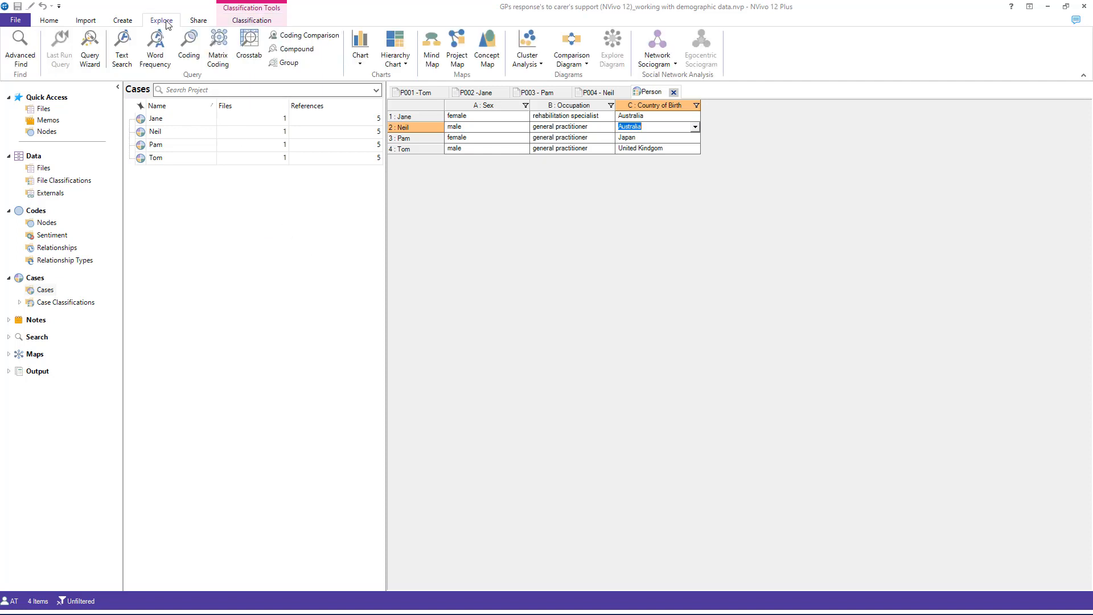
left_click(162, 59)
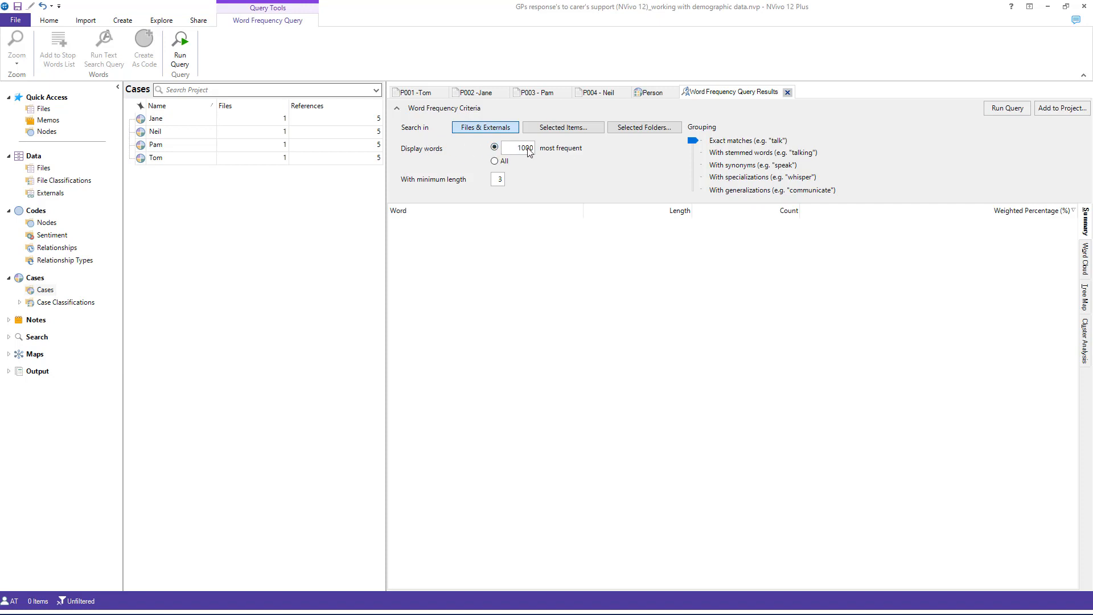
left_click_drag(518, 149, 530, 148)
type("3")
left_click(691, 147)
left_click(1007, 109)
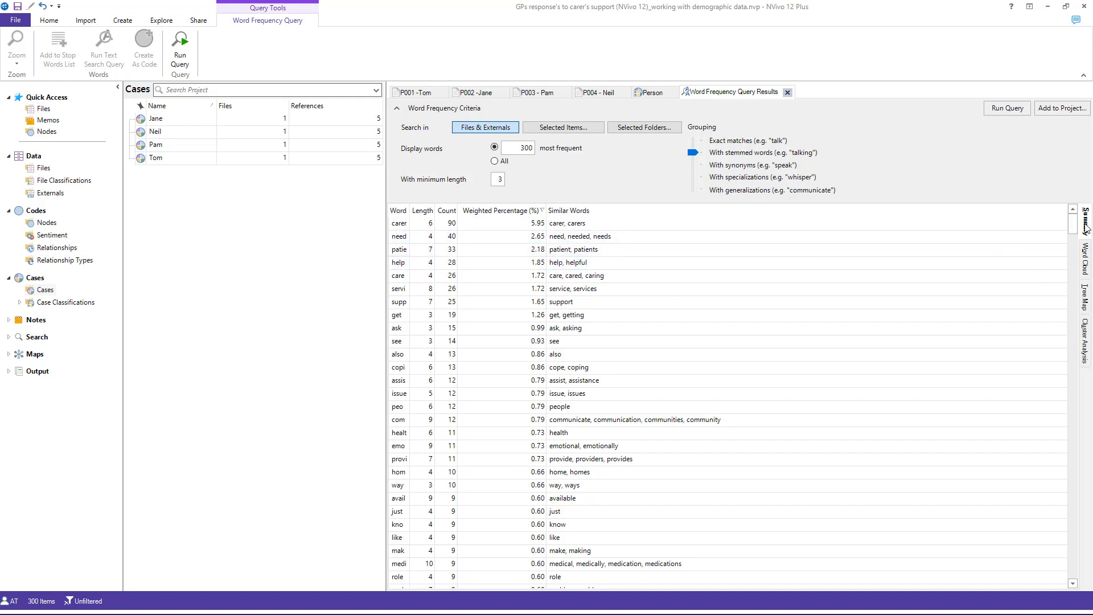
Step: Examine the word frequency results as a word cloud, a tree map and a cluster analysis dendrogram
left_click(1084, 254)
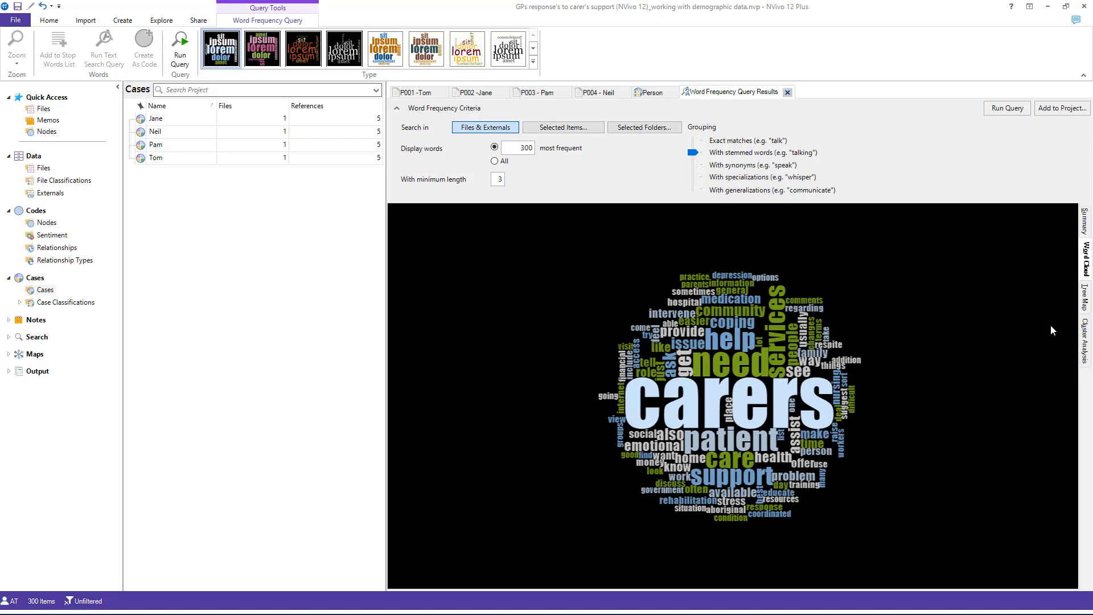
left_click(1086, 297)
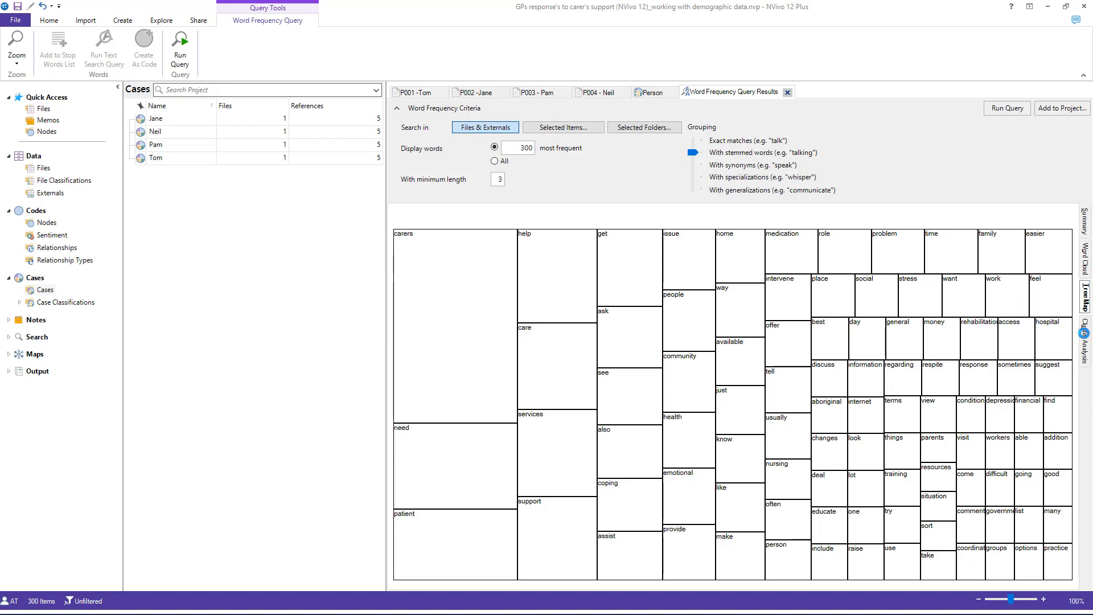
left_click(1083, 335)
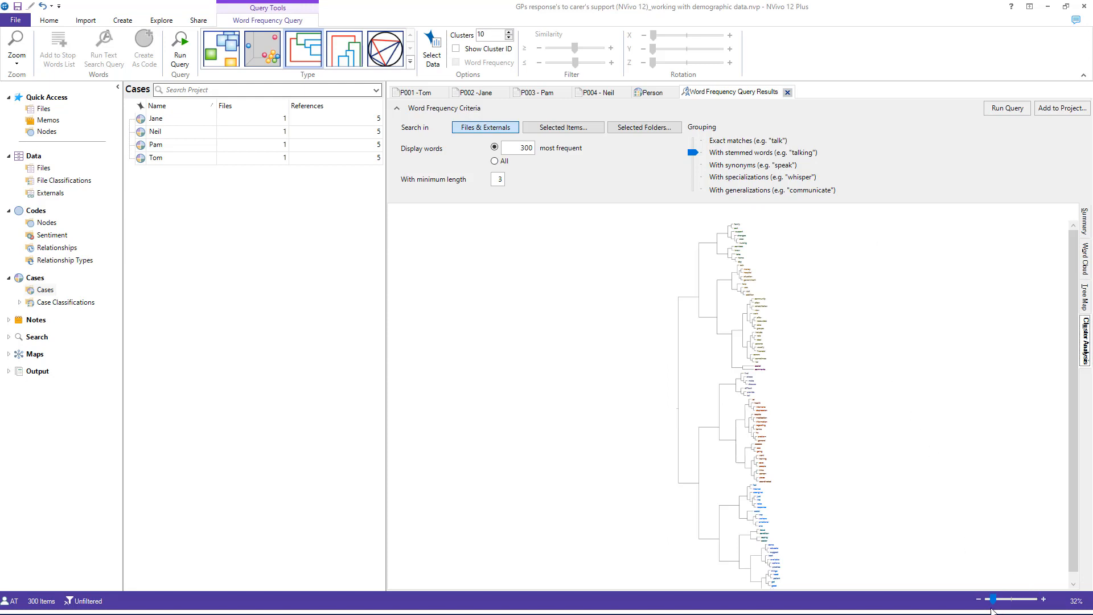
left_click_drag(993, 599, 1012, 600)
scroll(897, 416, "up", 10)
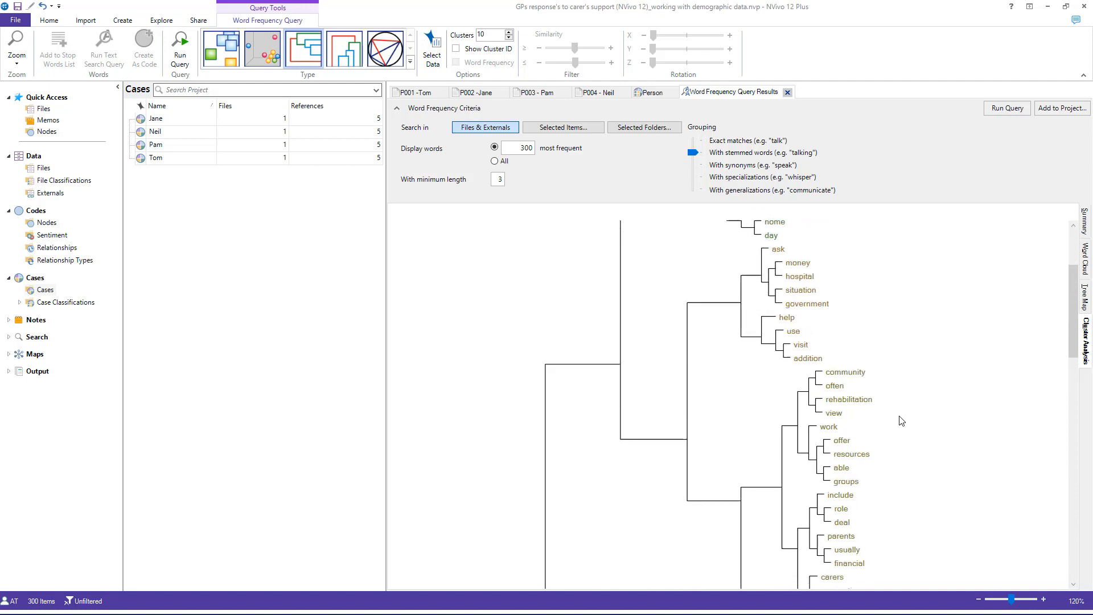
scroll(902, 421, "up", 5)
scroll(901, 421, "down", 20)
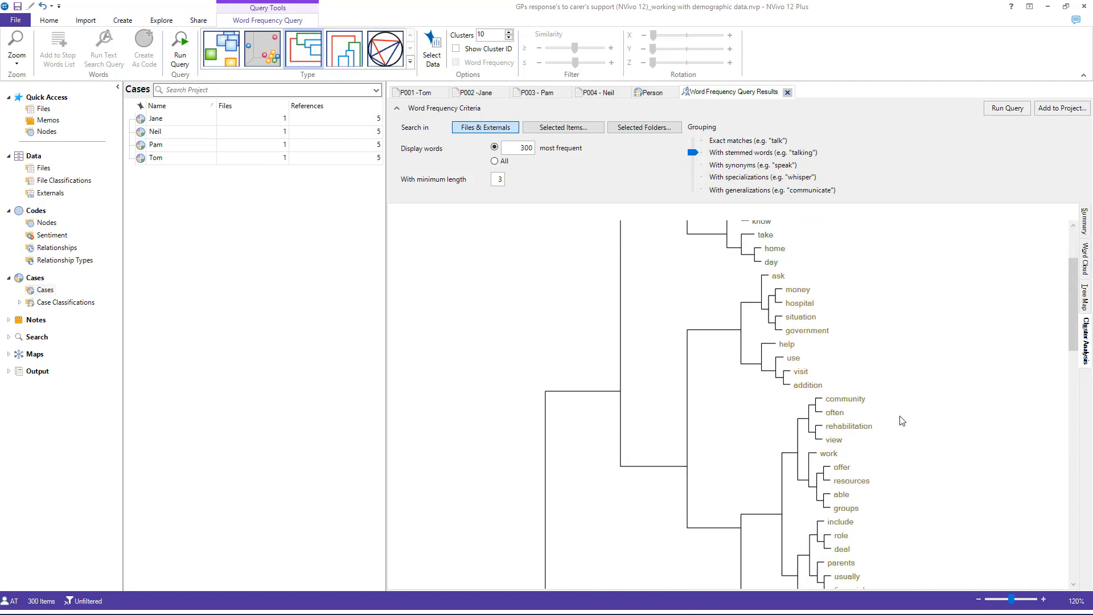
scroll(902, 414, "down", 3)
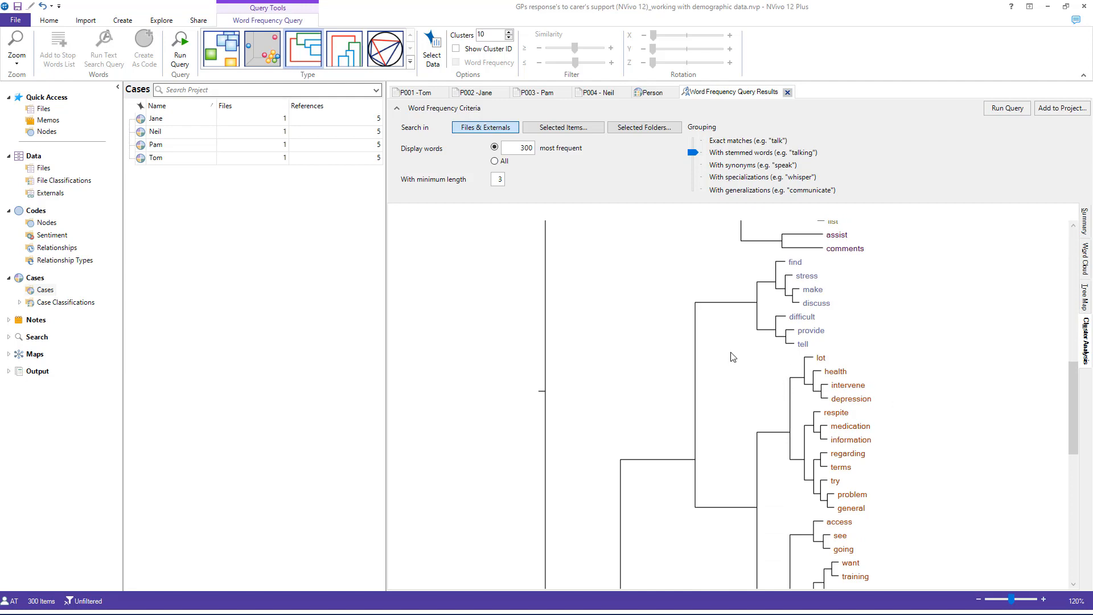
Step: Create a Coding query that matches Any of its criteria, with the first criterion set to Coded at Any Case Where
left_click(158, 20)
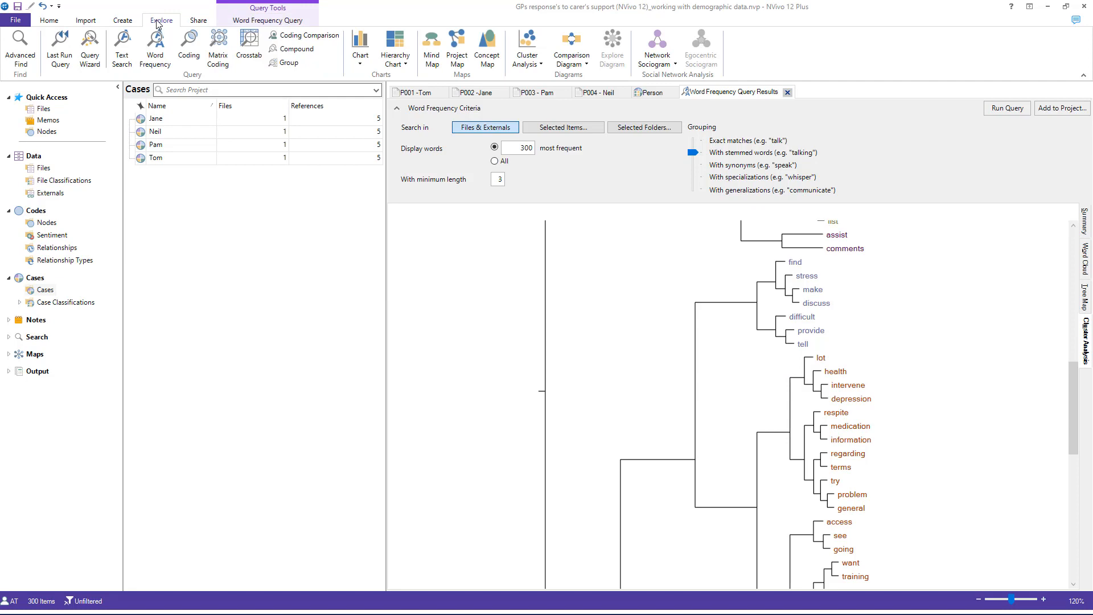
left_click(196, 48)
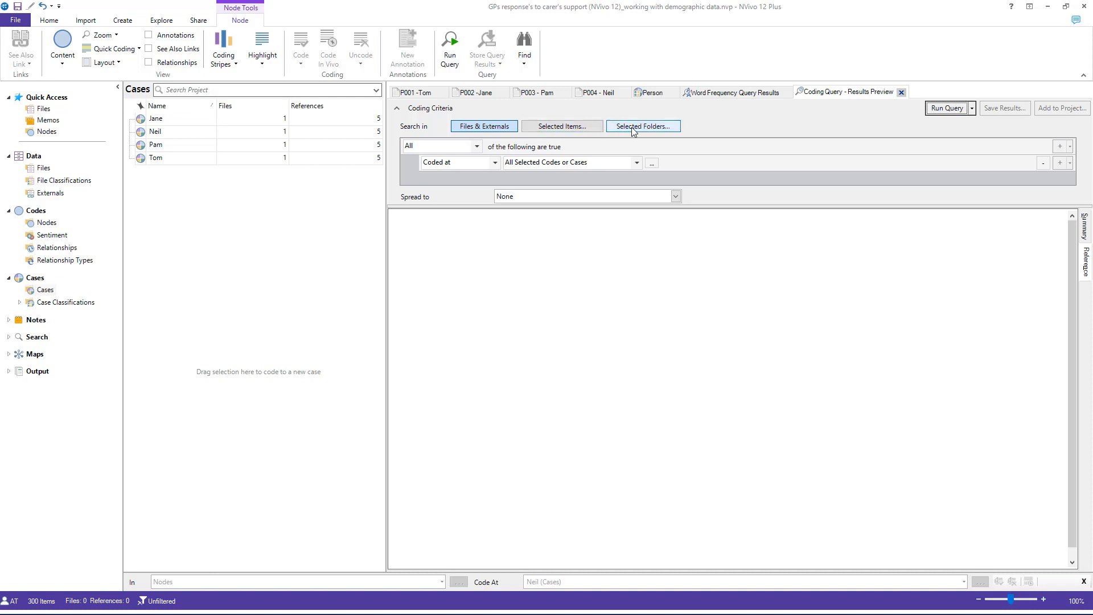
left_click(474, 147)
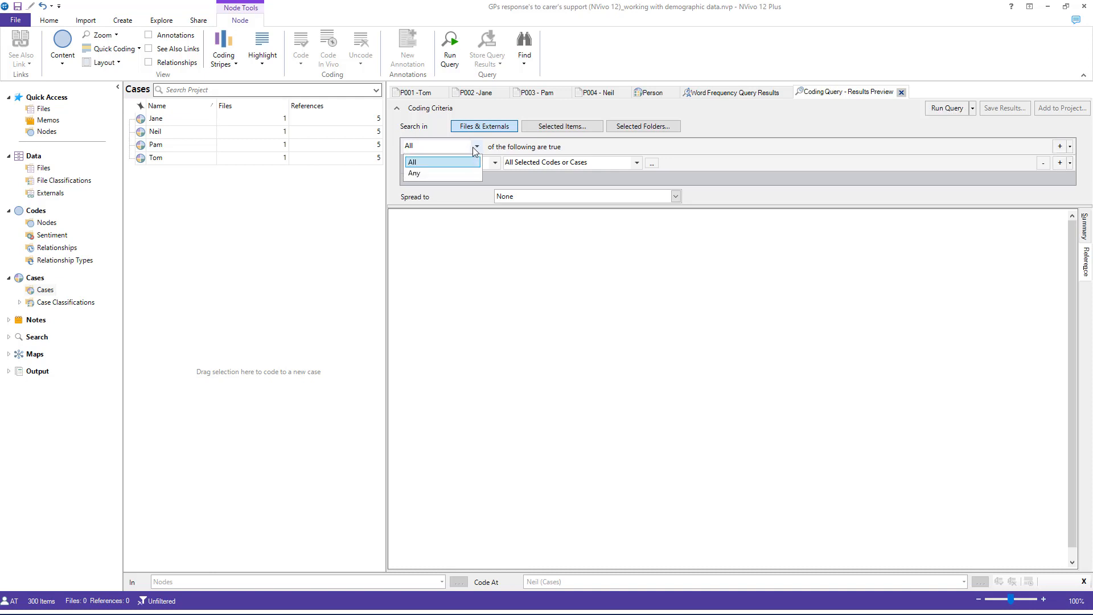
left_click(463, 172)
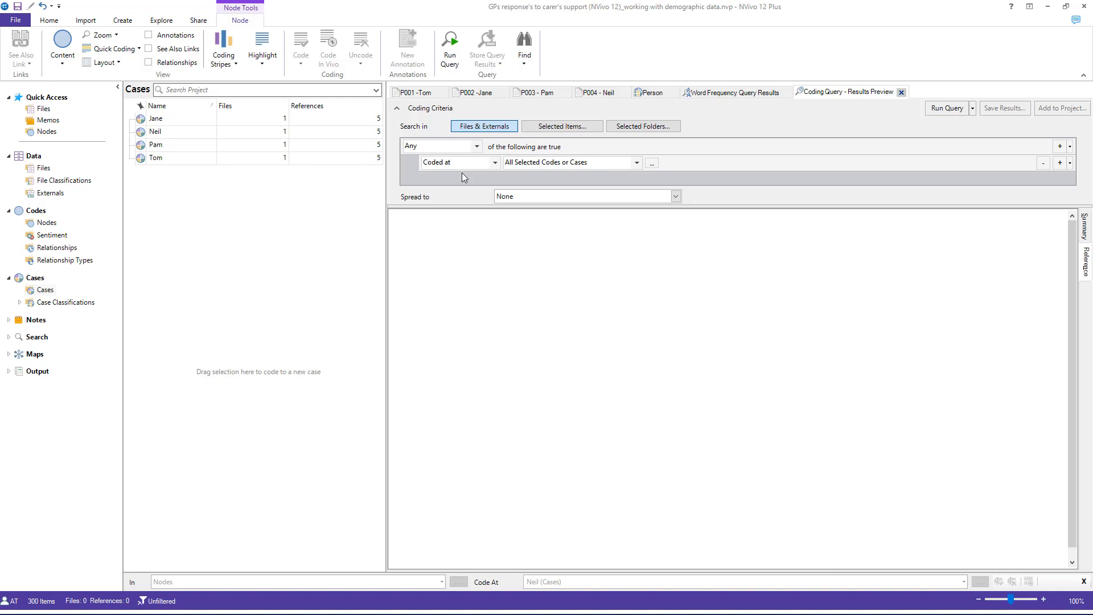
left_click(486, 165)
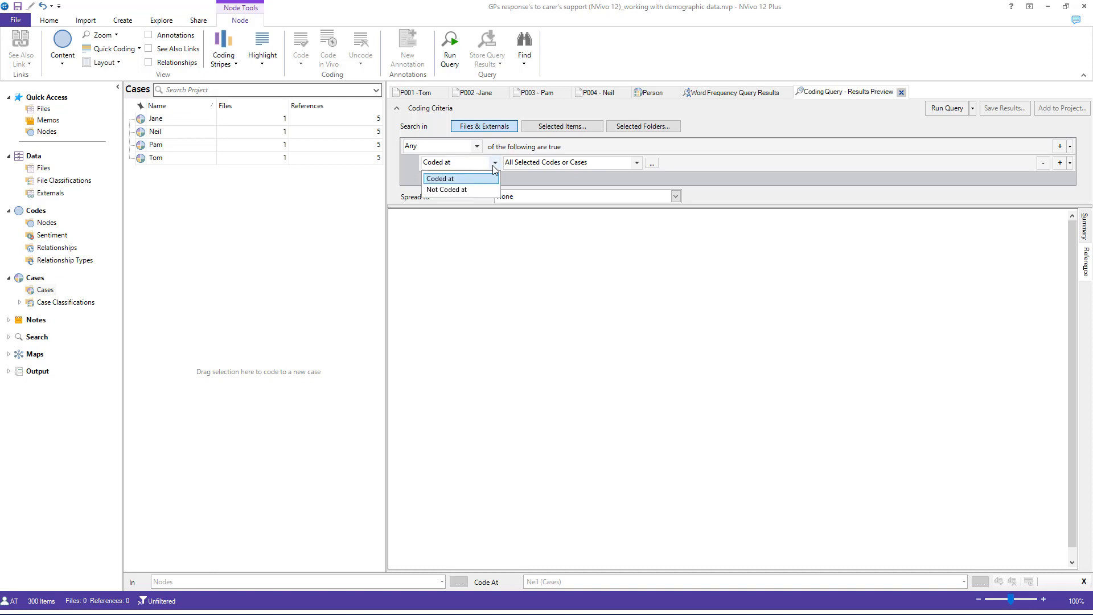
left_click(482, 181)
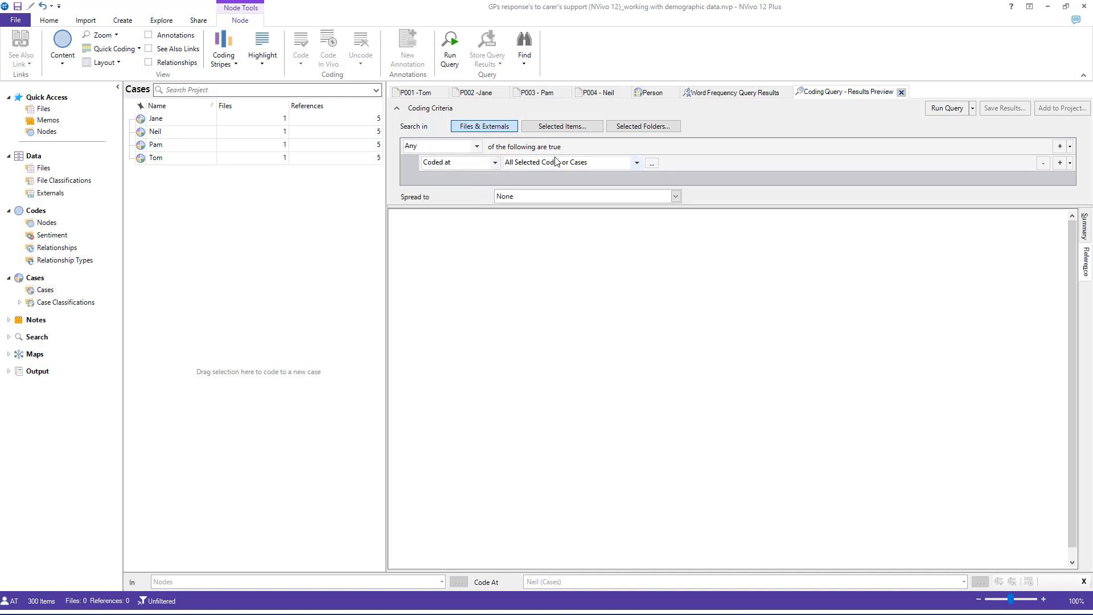
left_click(636, 163)
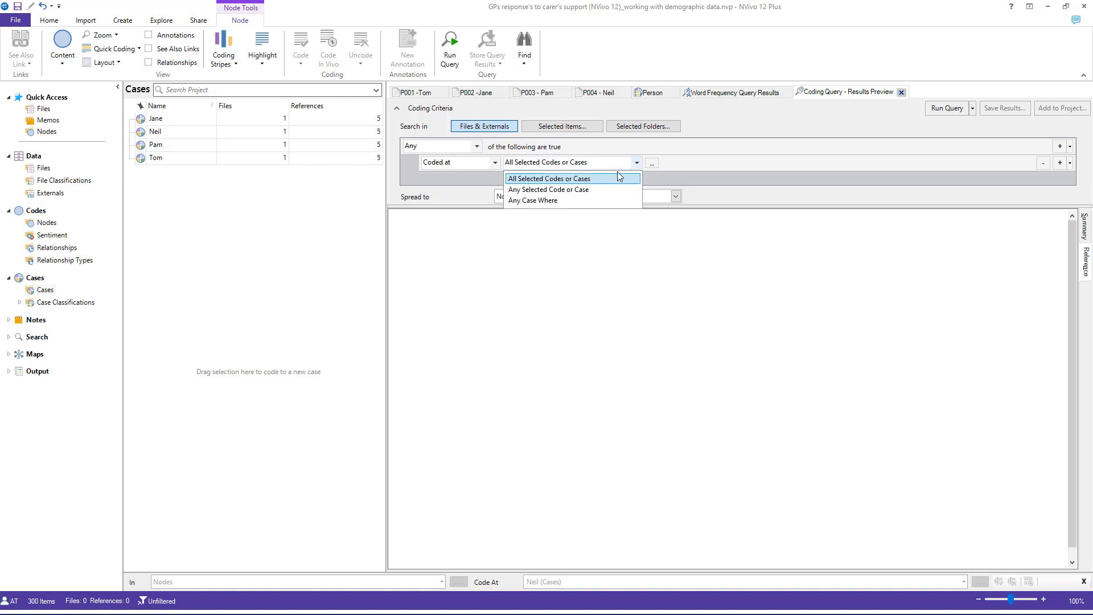
left_click(617, 200)
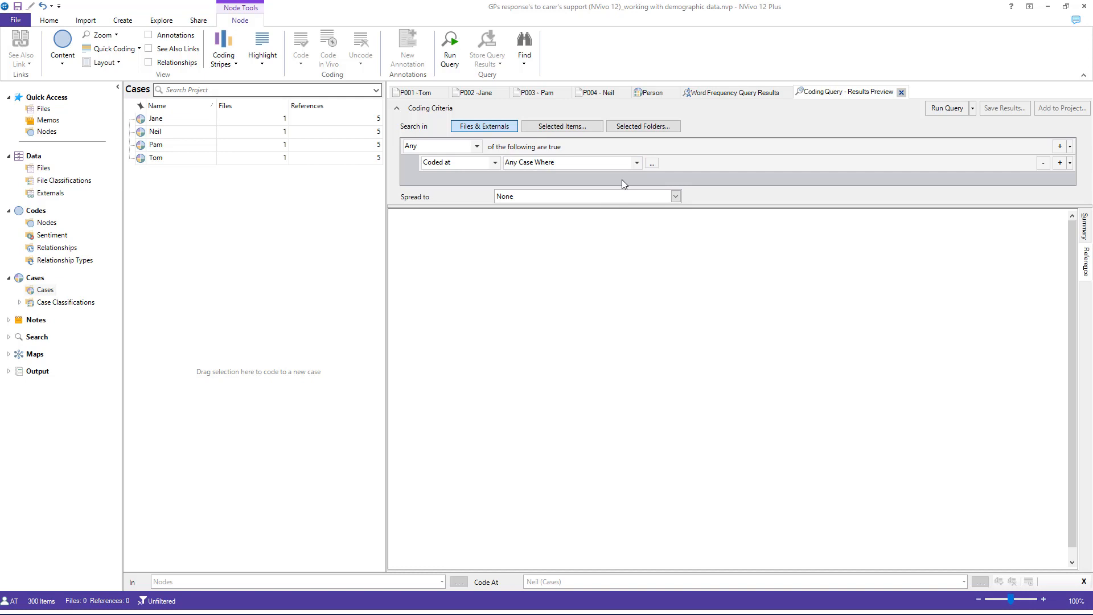
Step: Choose the Sex attribute of the Person classification for the coding query's case criterion
left_click(656, 166)
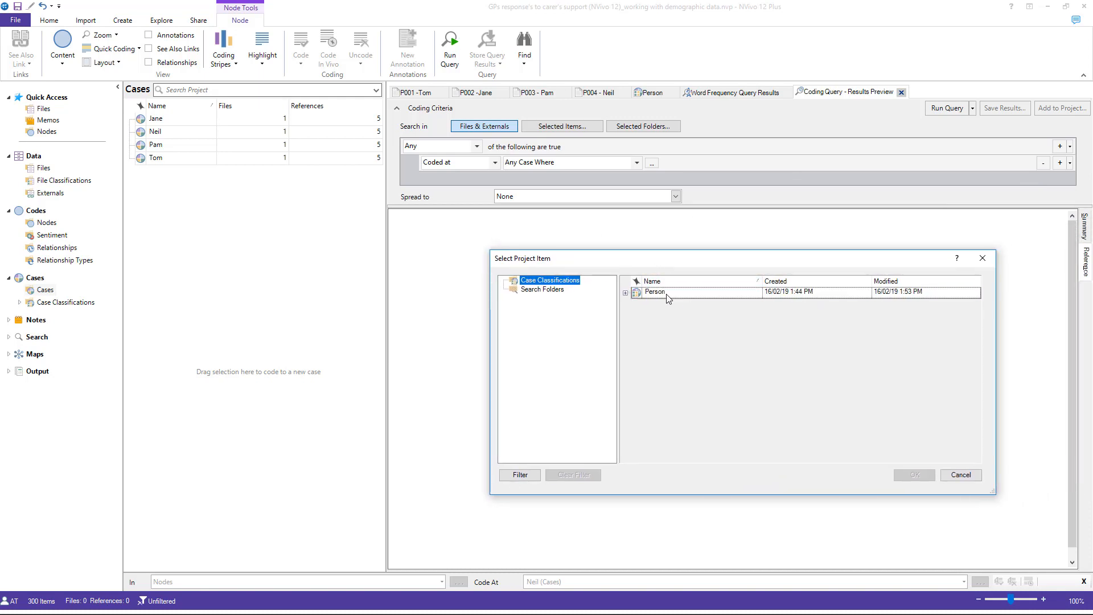
left_click(639, 295)
left_click(625, 293)
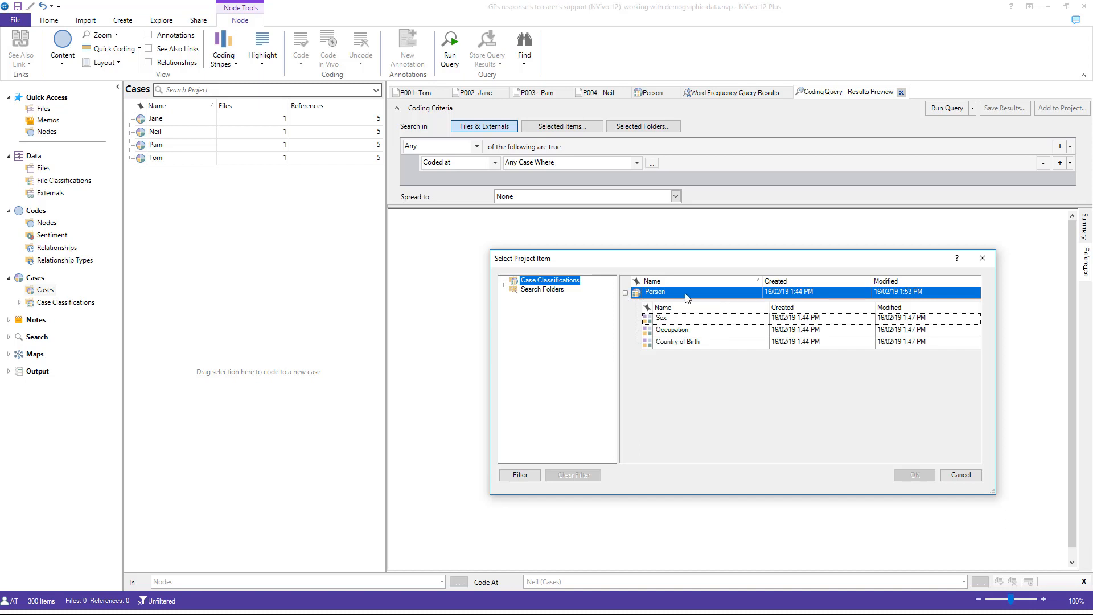
left_click(682, 321)
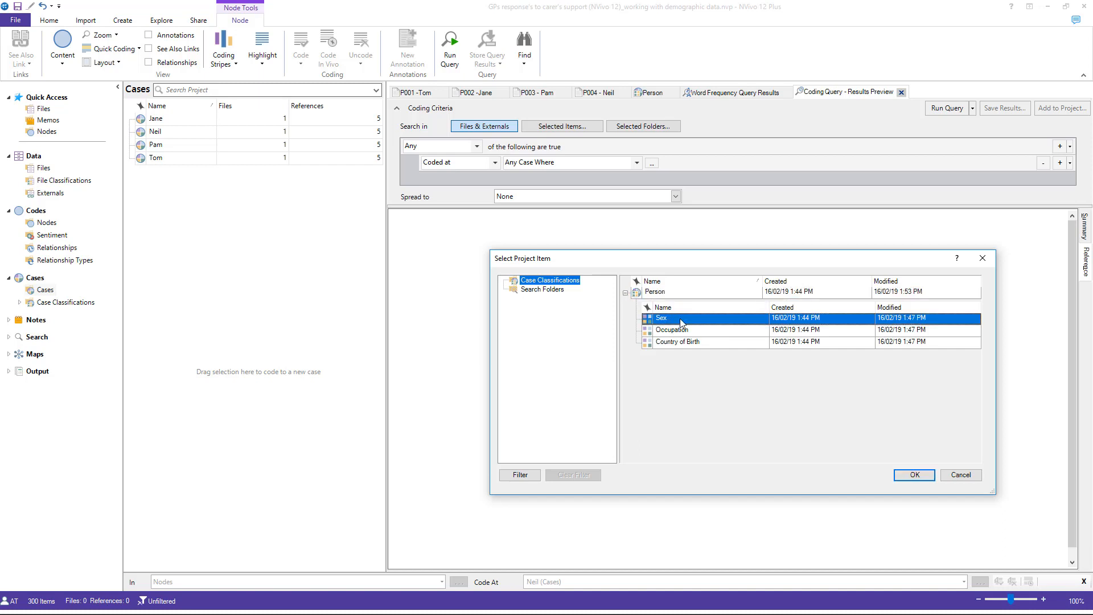
left_click(932, 480)
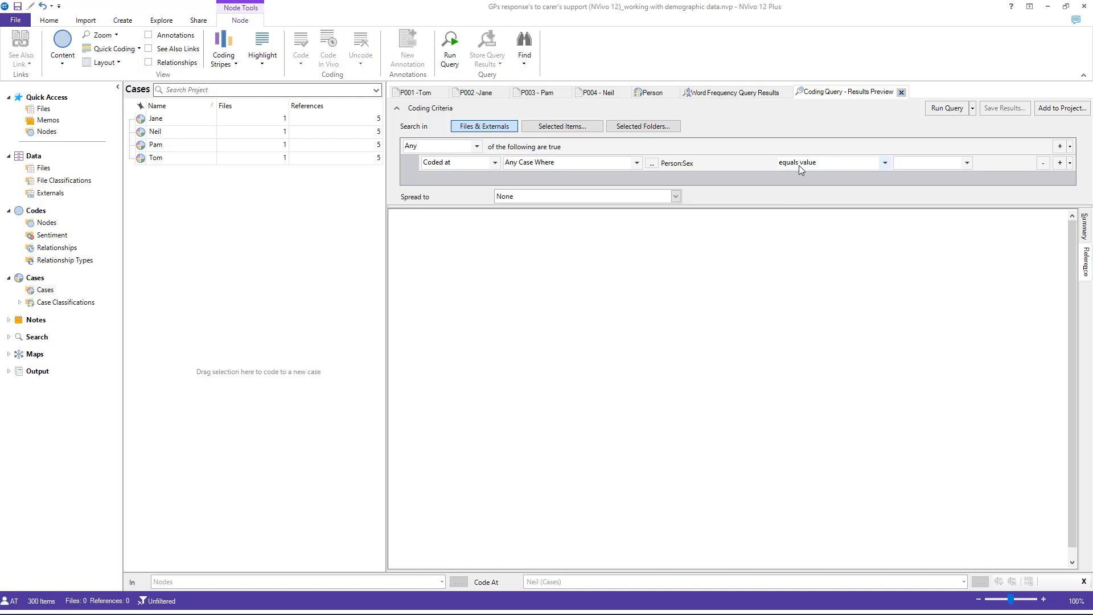
Step: Set the coding query's Sex criterion to equal the value female and run the query
left_click(967, 162)
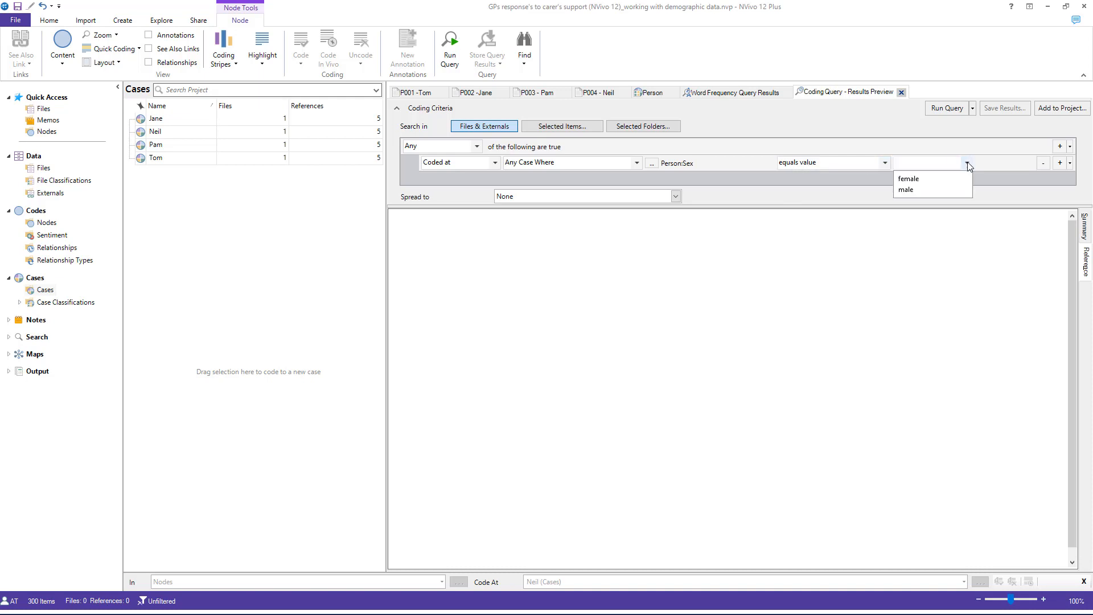
left_click(938, 179)
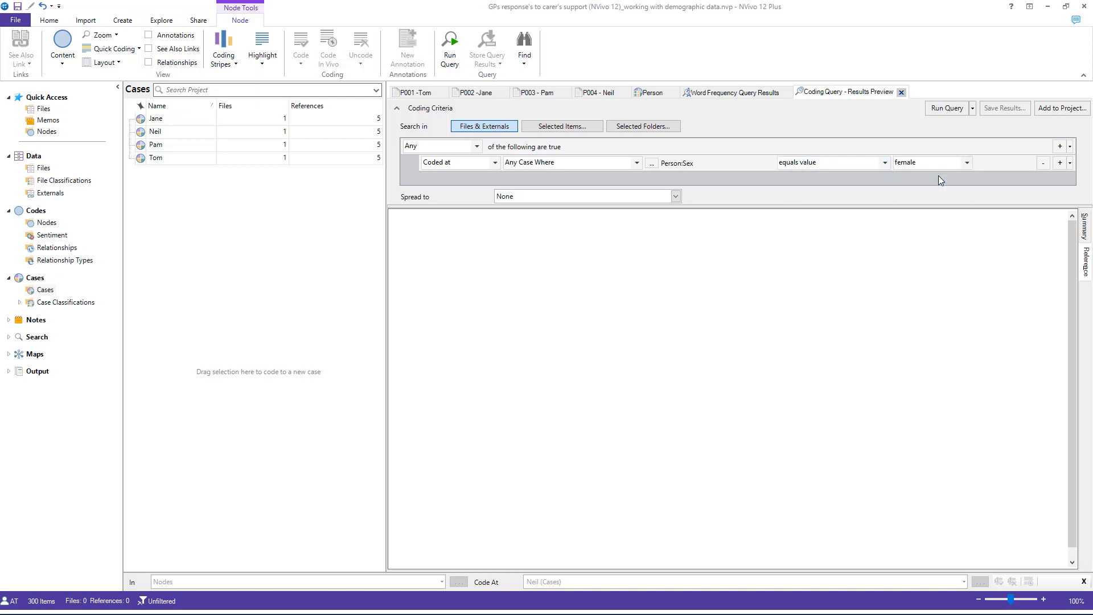
left_click(947, 111)
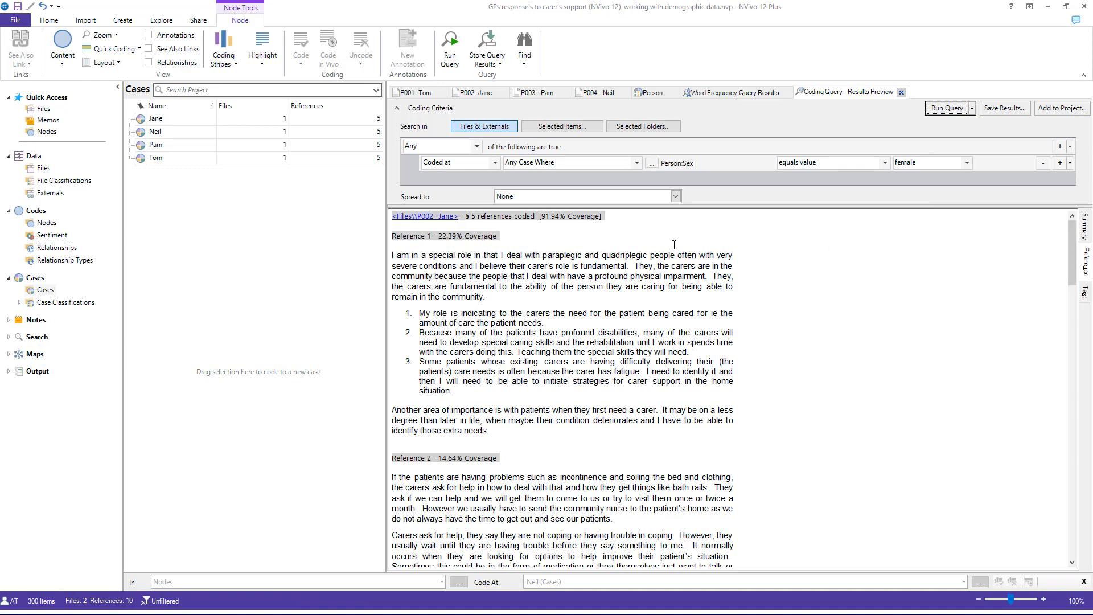
Step: Read through the coded references in the coding query's results preview
scroll(559, 250, "down", 10)
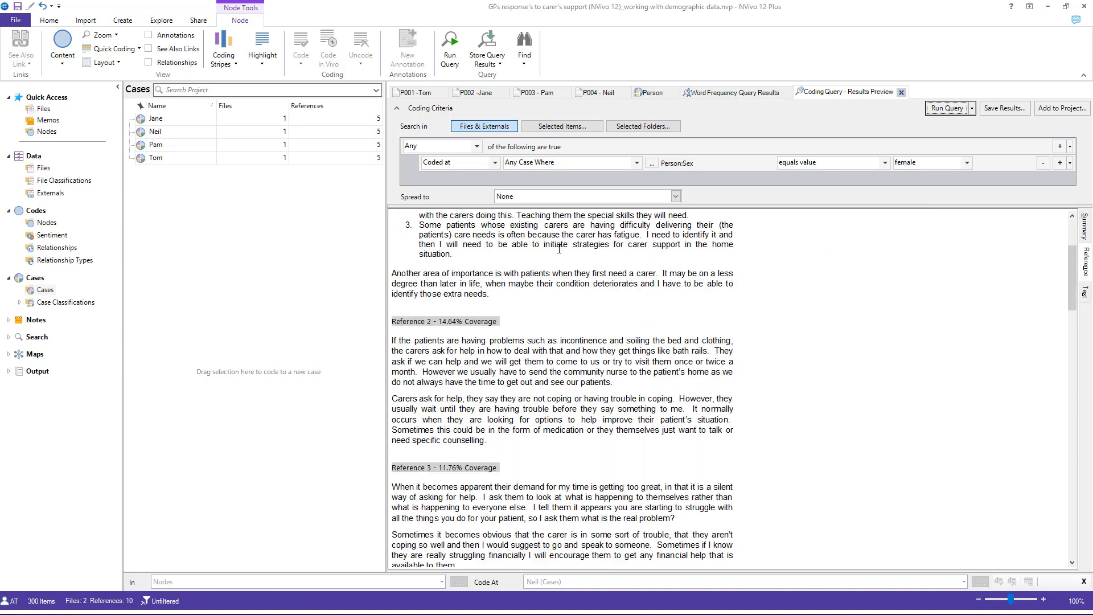
scroll(559, 249, "down", 15)
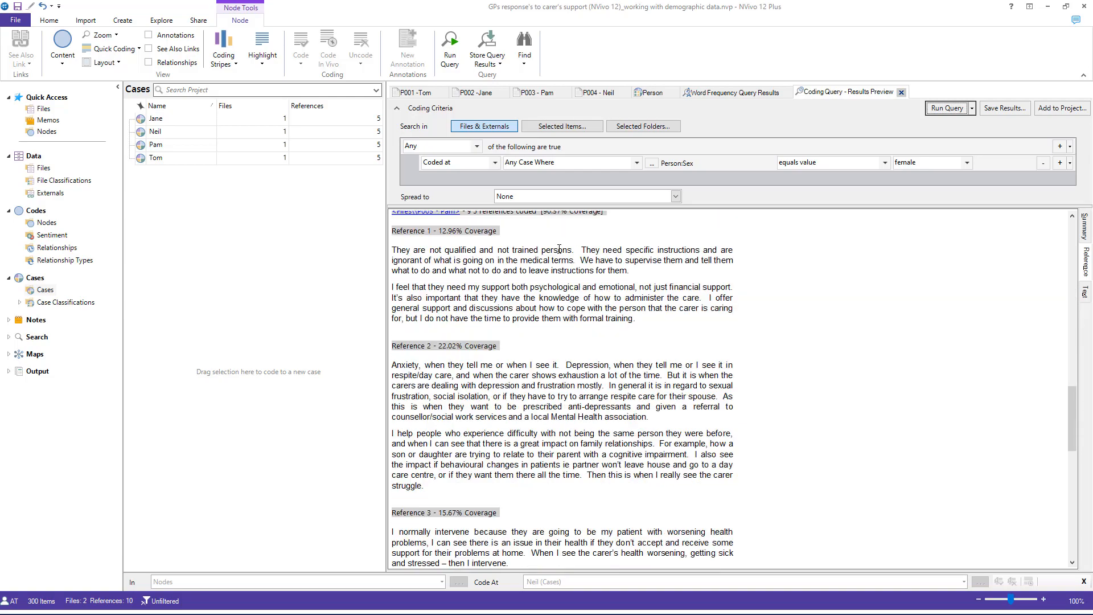
scroll(559, 250, "up", 15)
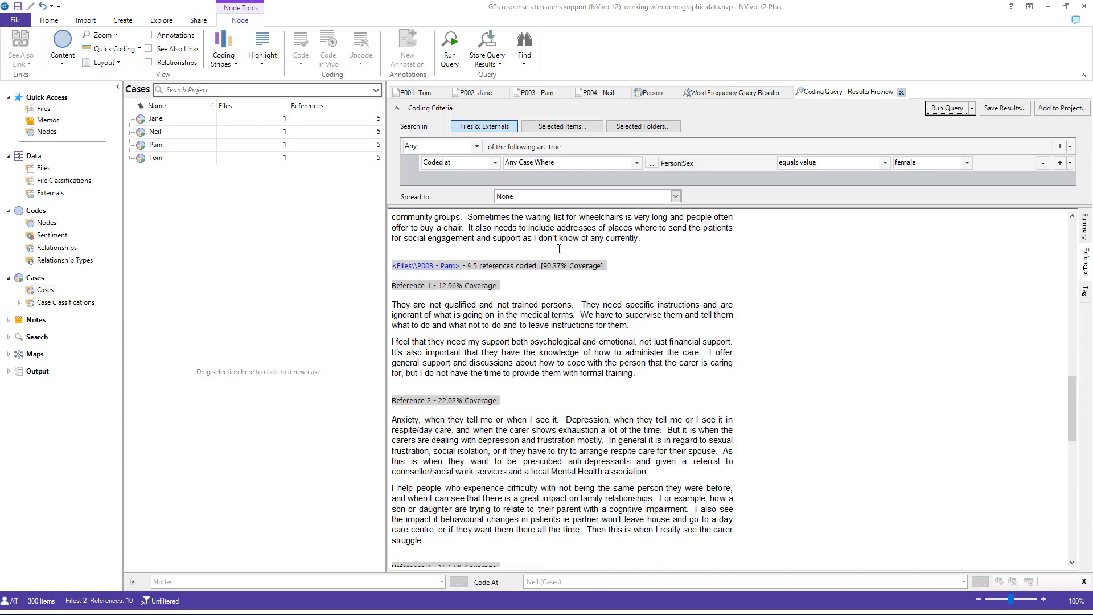
scroll(560, 249, "up", 5)
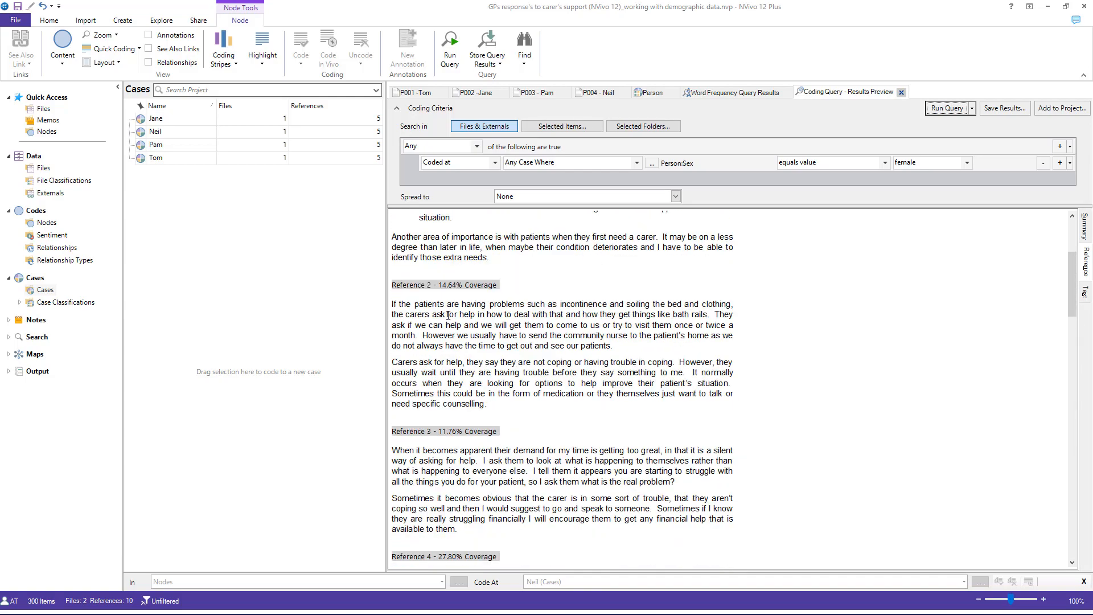
scroll(448, 315, "up", 6)
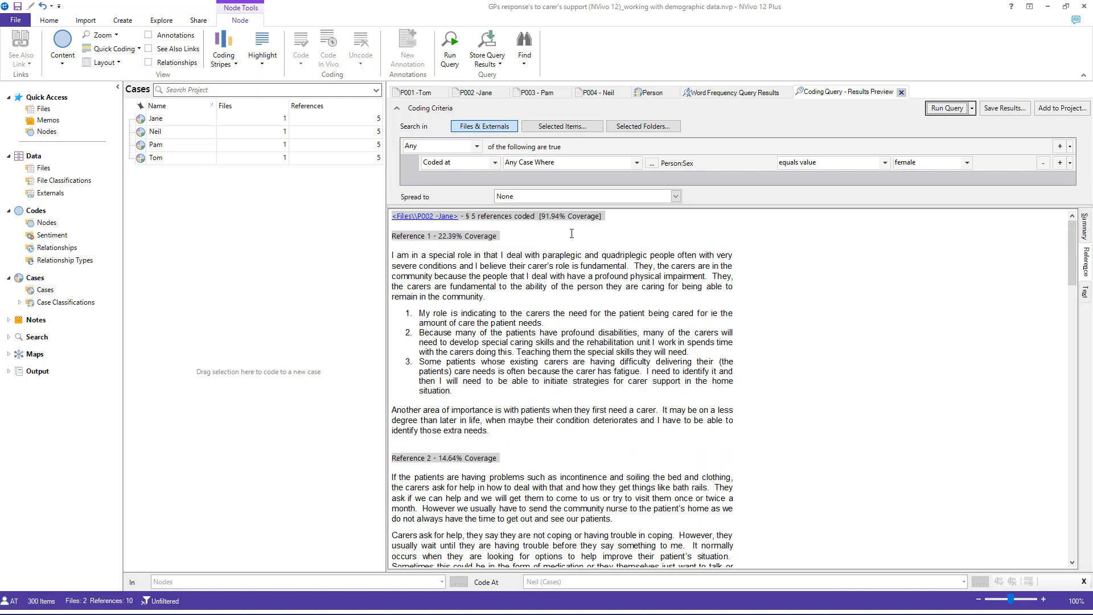
Step: Examine the query results as text per source file, reading the coded passages of the P002 and P003 interviews
left_click(1085, 294)
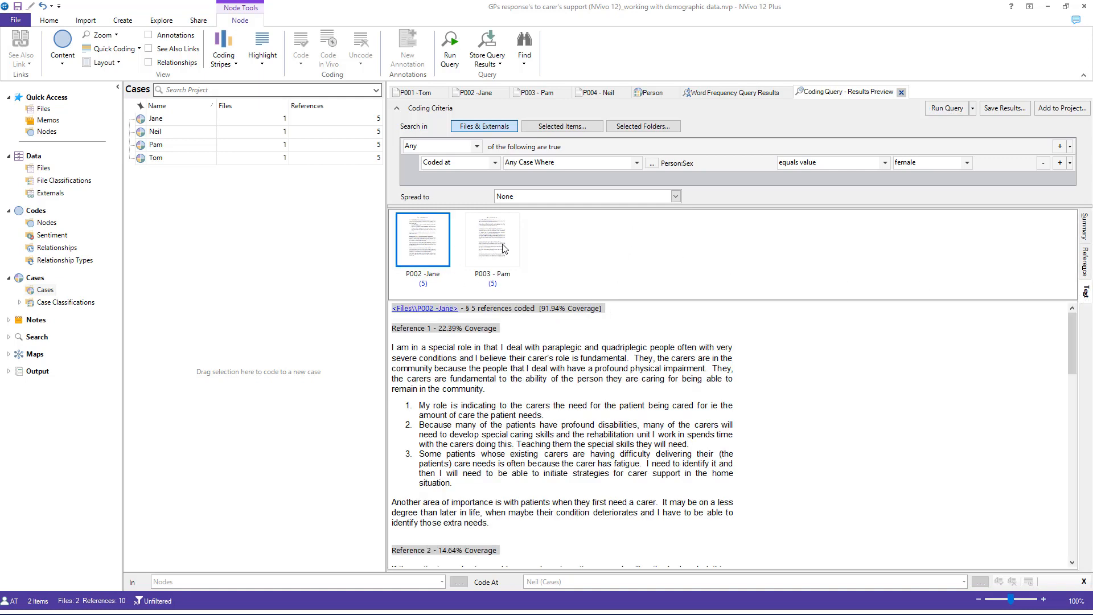
mouse_move(439, 248)
scroll(474, 346, "down", 4)
scroll(475, 346, "down", 10)
scroll(469, 331, "up", 10)
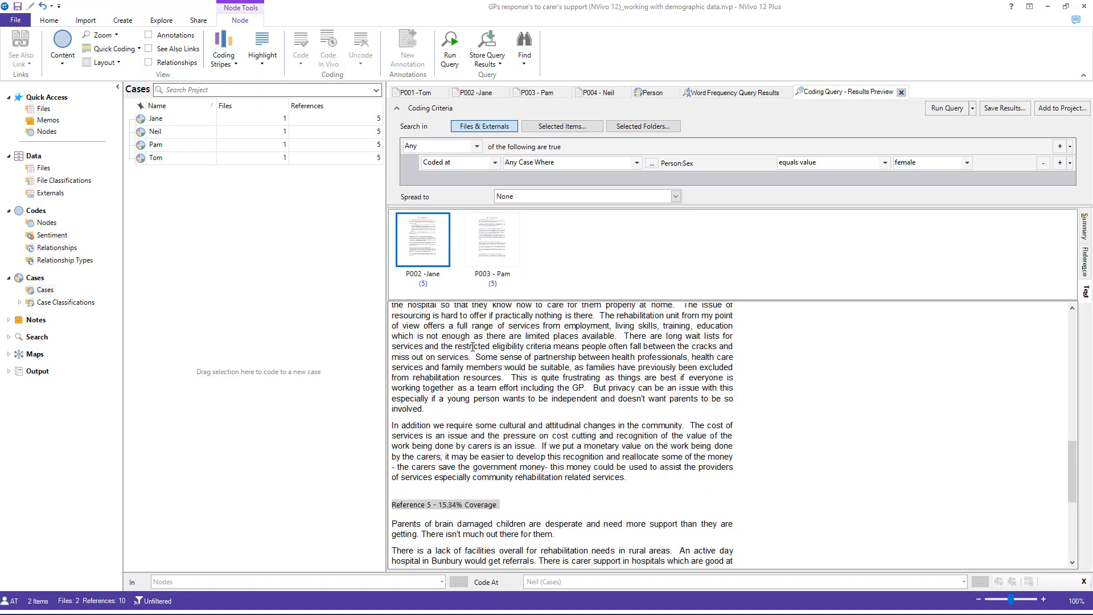
left_click(497, 233)
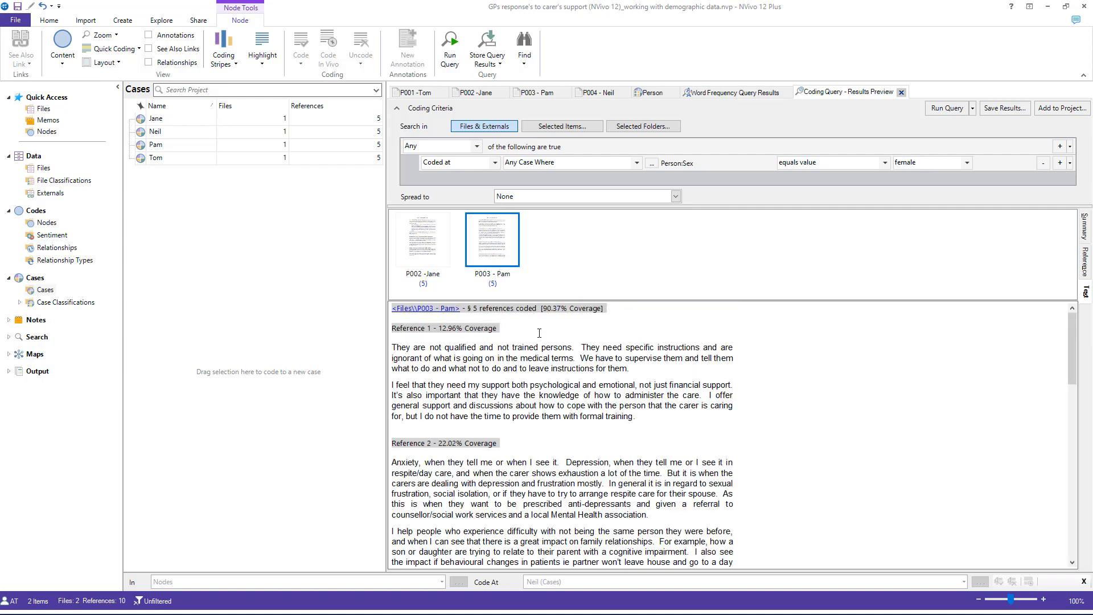
scroll(540, 333, "down", 1)
scroll(540, 333, "down", 14)
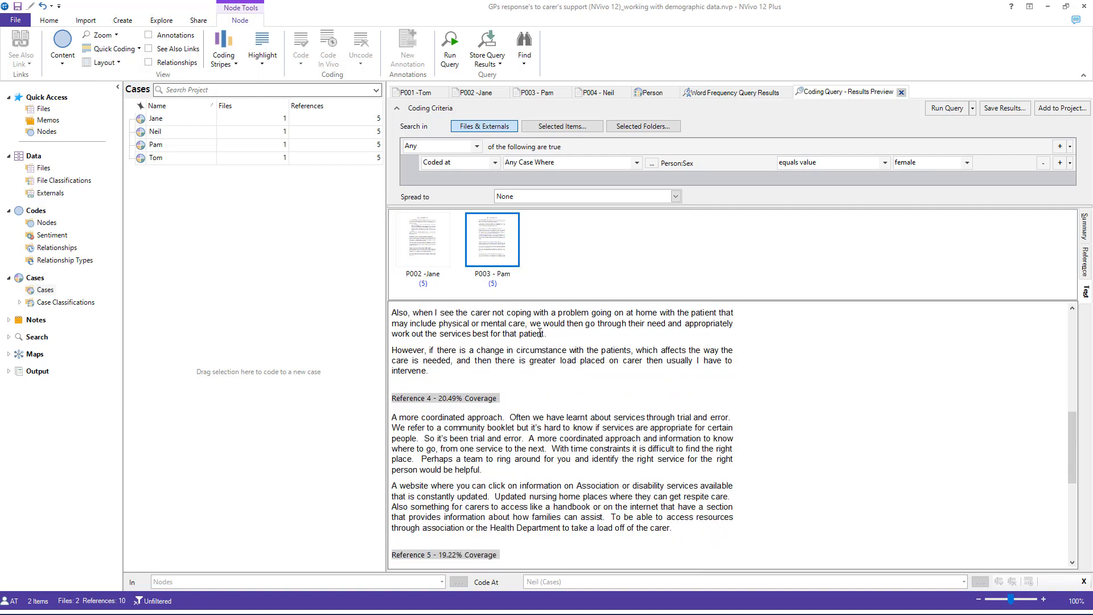
scroll(540, 333, "down", 5)
scroll(540, 333, "up", 12)
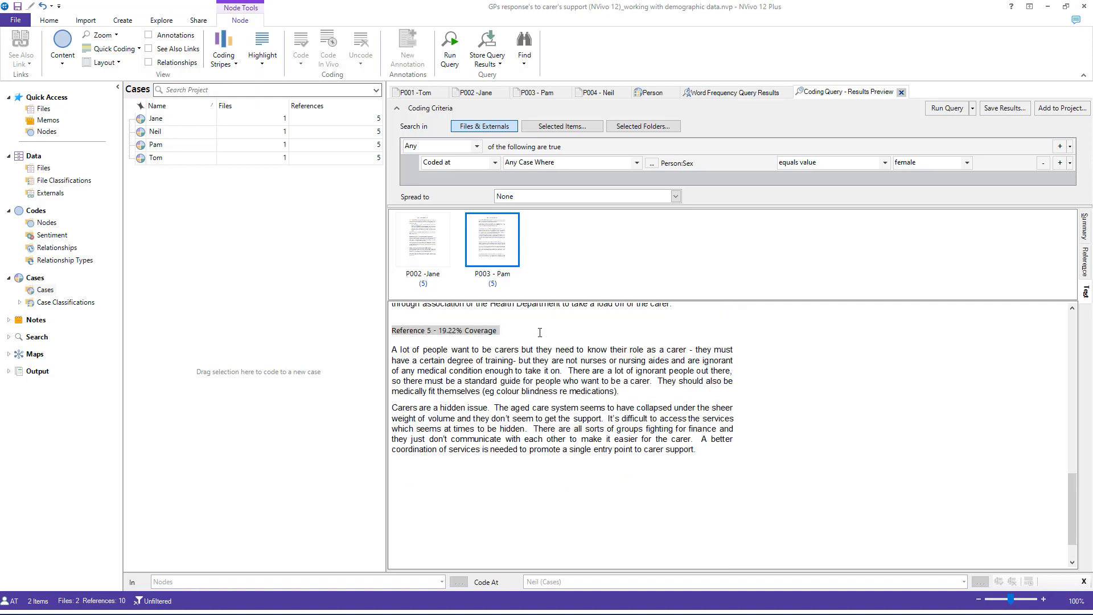
scroll(540, 333, "up", 10)
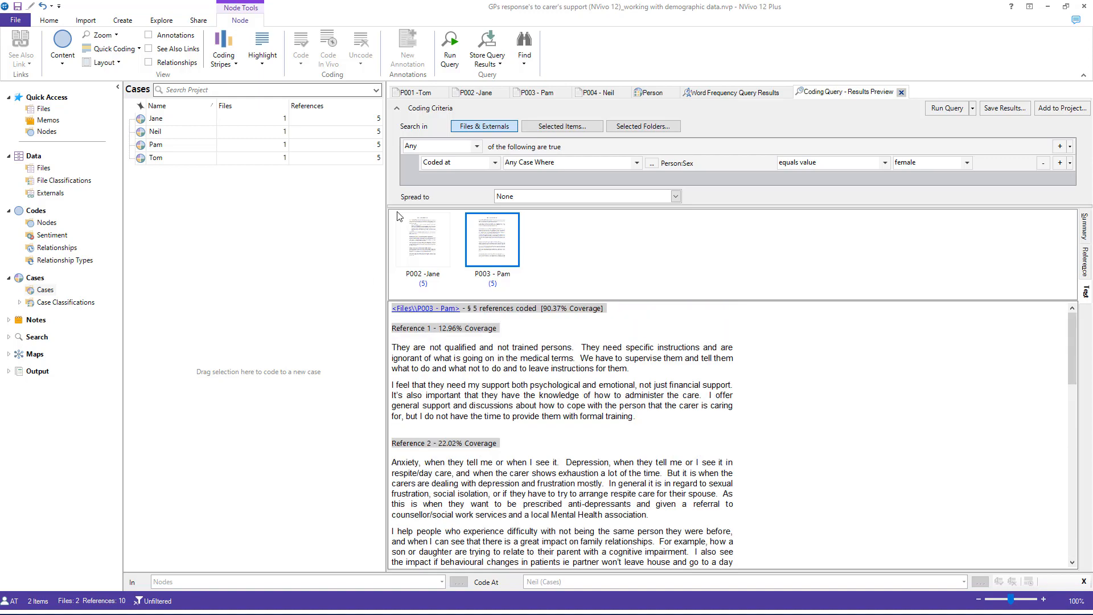